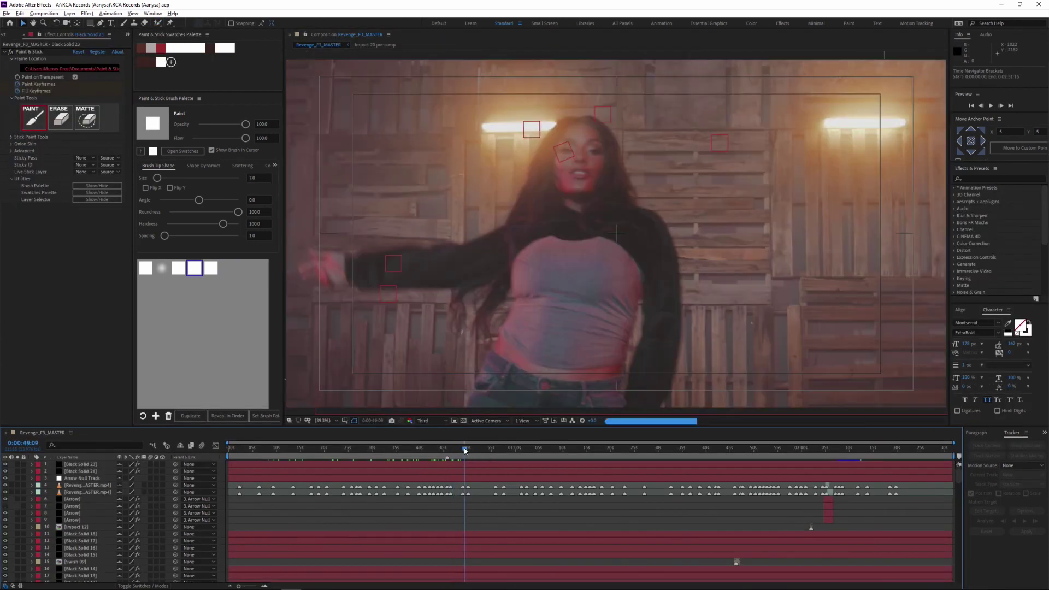
Step: Set the Sparks 21 control colour to white and review the sparks position against the hand shot in the master composition
drag(462, 450, 546, 450)
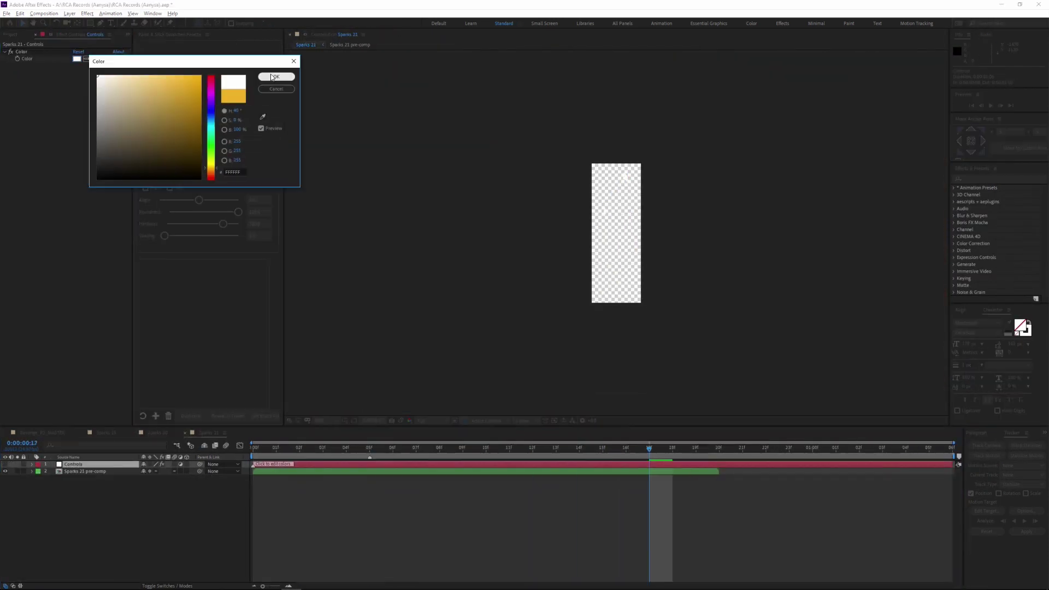
click(276, 76)
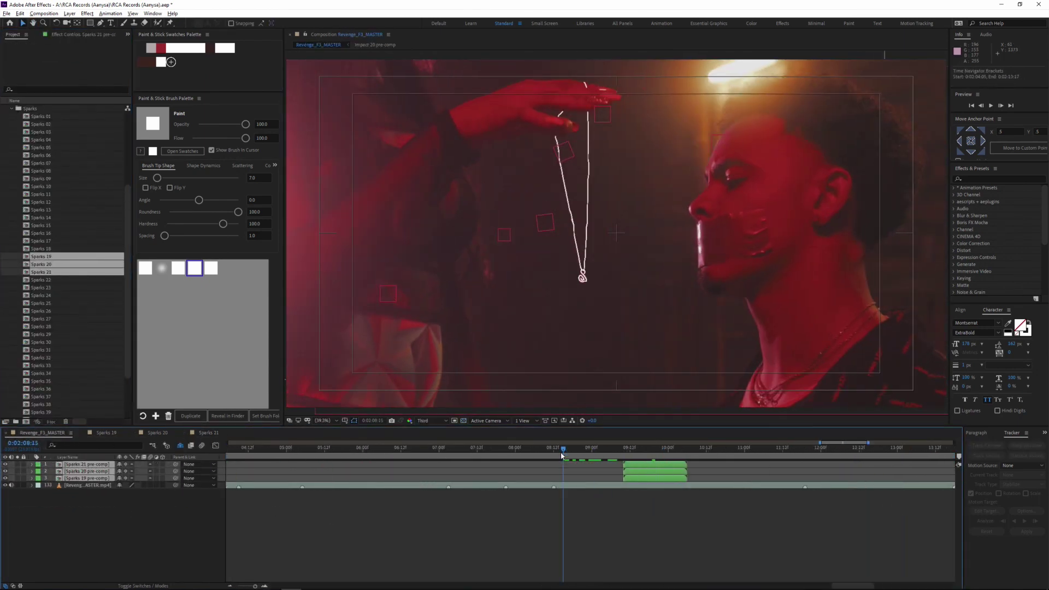
drag(576, 450, 637, 449)
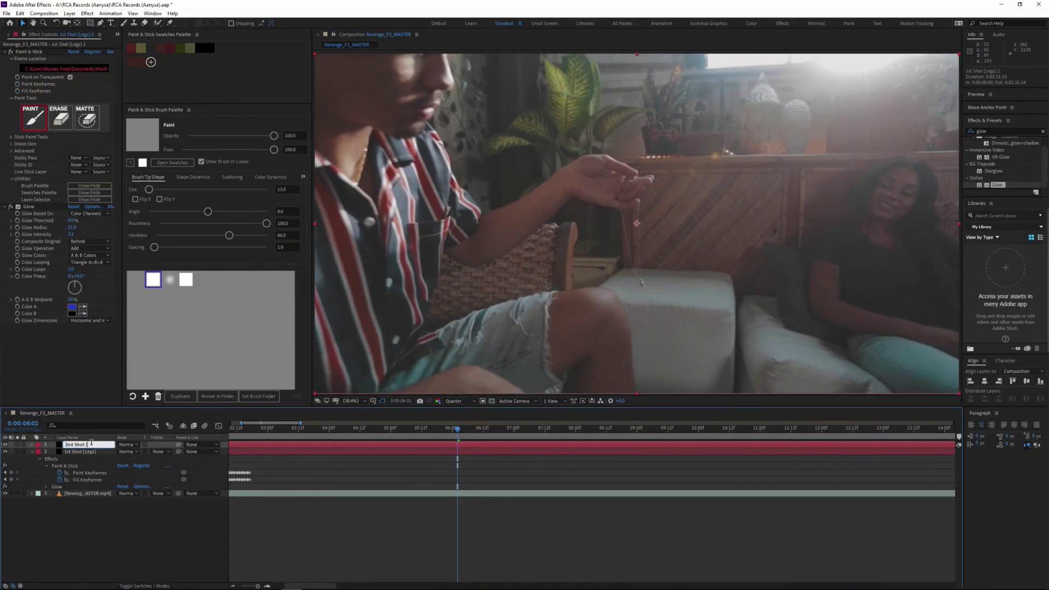
Step: Rename the duplicated layer 2nd Shot and trace the necklace chain hanging from the man's hand on the first frames
key(Return)
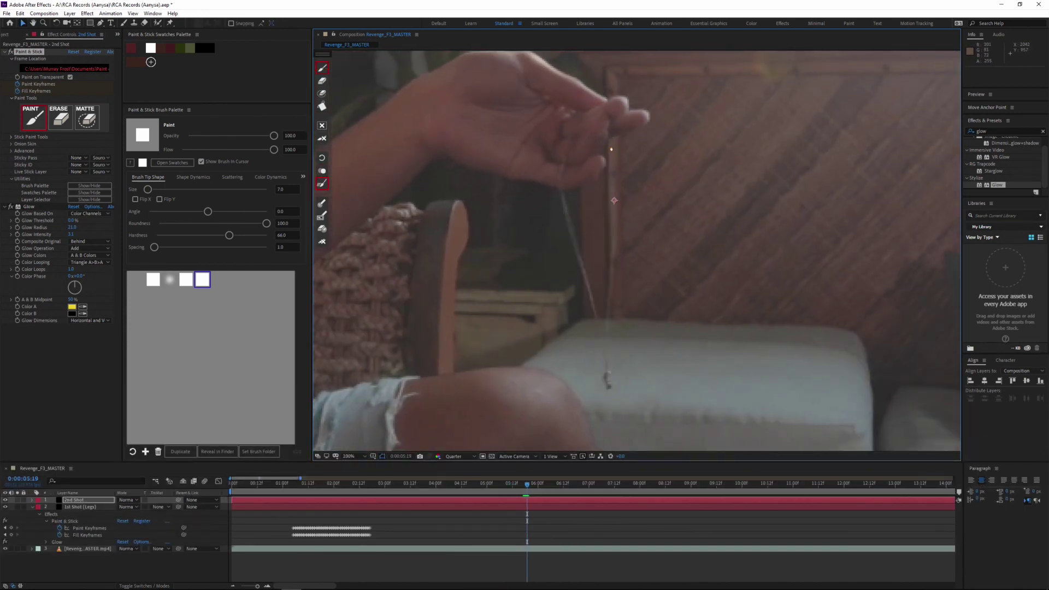
key(Page_Down)
scroll(631, 118, up, 1)
drag(605, 140, 614, 424)
key(Page_Down)
drag(588, 116, 605, 437)
drag(621, 222, 534, 129)
key(Page_Down)
drag(609, 74, 621, 432)
drag(544, 309, 539, 261)
Step: Continue tracing the hanging chain in white over the next three frames, down to the pendant
key(Page_Down)
drag(616, 204, 621, 300)
mouse_move(562, 257)
mouse_down()
mouse_move(638, 113)
mouse_move(655, 149)
mouse_up()
key(Page_Down)
drag(605, 265, 662, 116)
key(Page_Down)
drag(702, 232, 705, 437)
drag(709, 134, 721, 352)
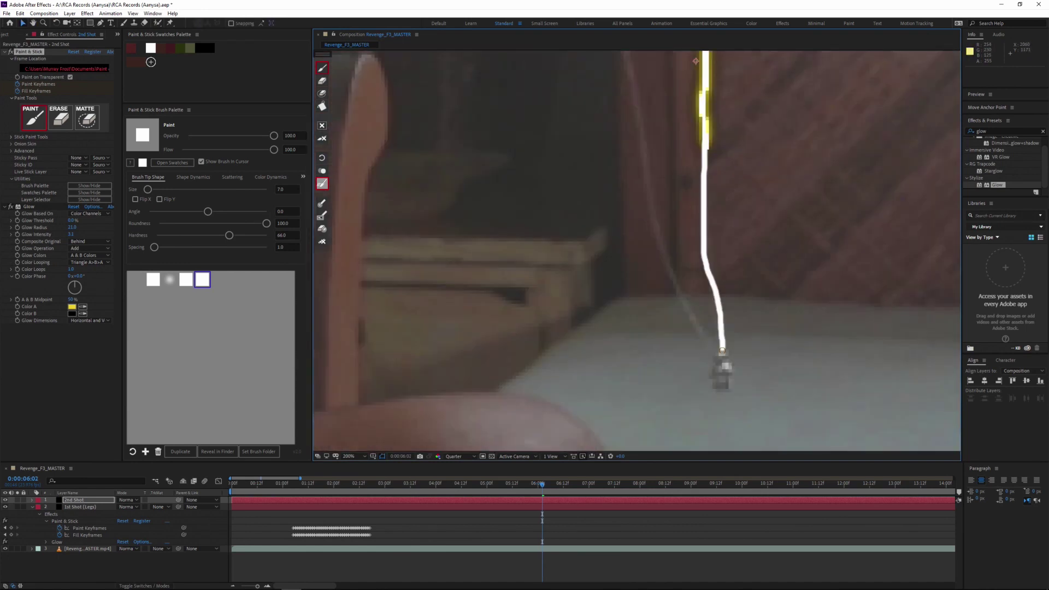
Step: Trace both strands of the chain, down to the pendant and back up to the hand, on the following frames
key(Page_Down)
drag(727, 216, 727, 224)
drag(728, 254, 736, 437)
drag(681, 443, 637, 253)
drag(522, 321, 579, 102)
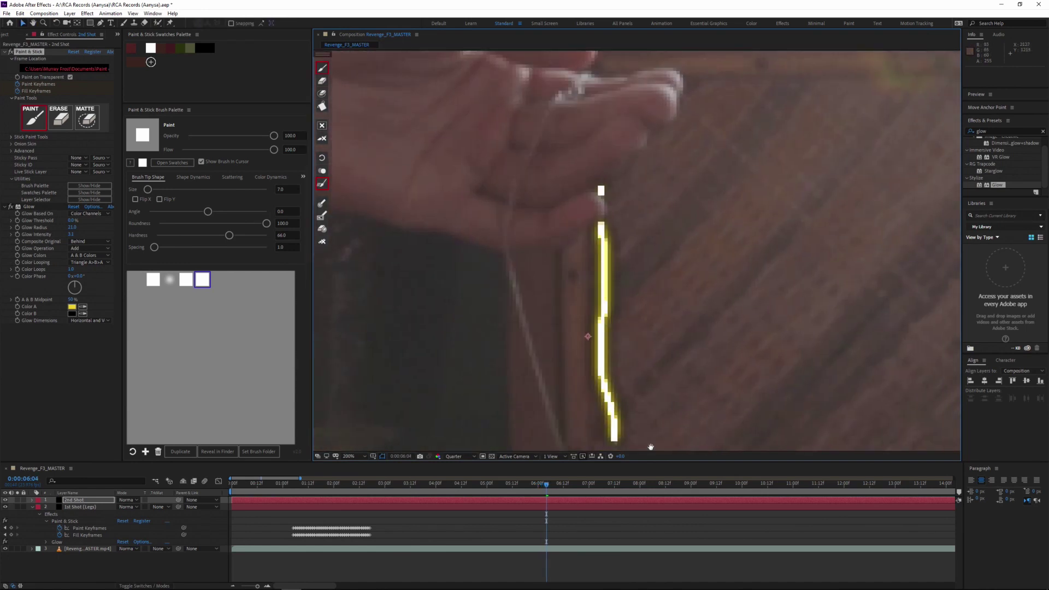
drag(650, 447, 656, 230)
drag(619, 222, 635, 437)
drag(593, 446, 552, 67)
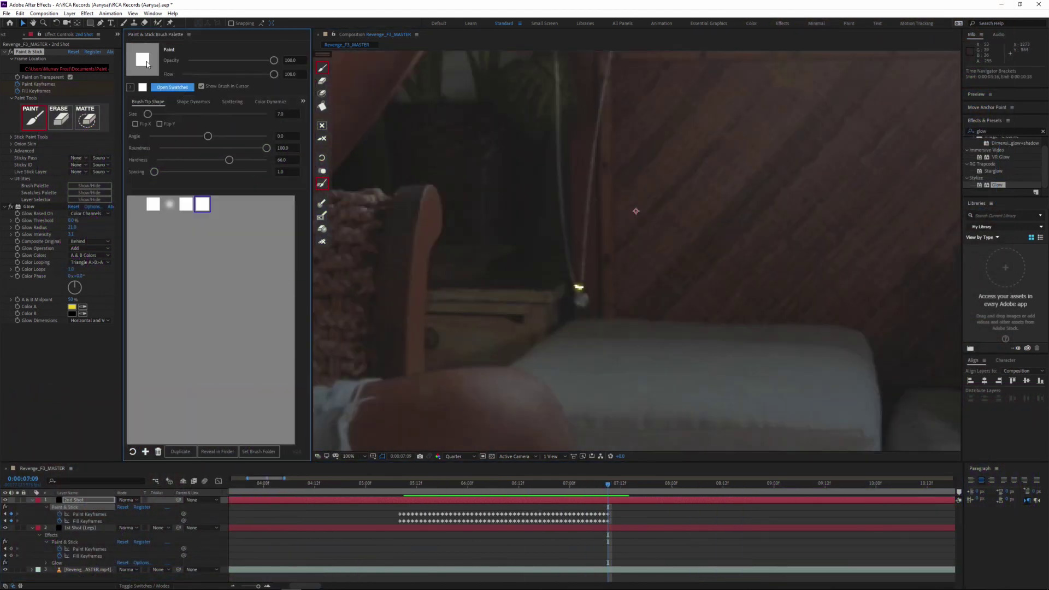
Step: Pick a blue brush colour and paint short curved strokes around the pendant on two consecutive frames
click(147, 64)
click(143, 163)
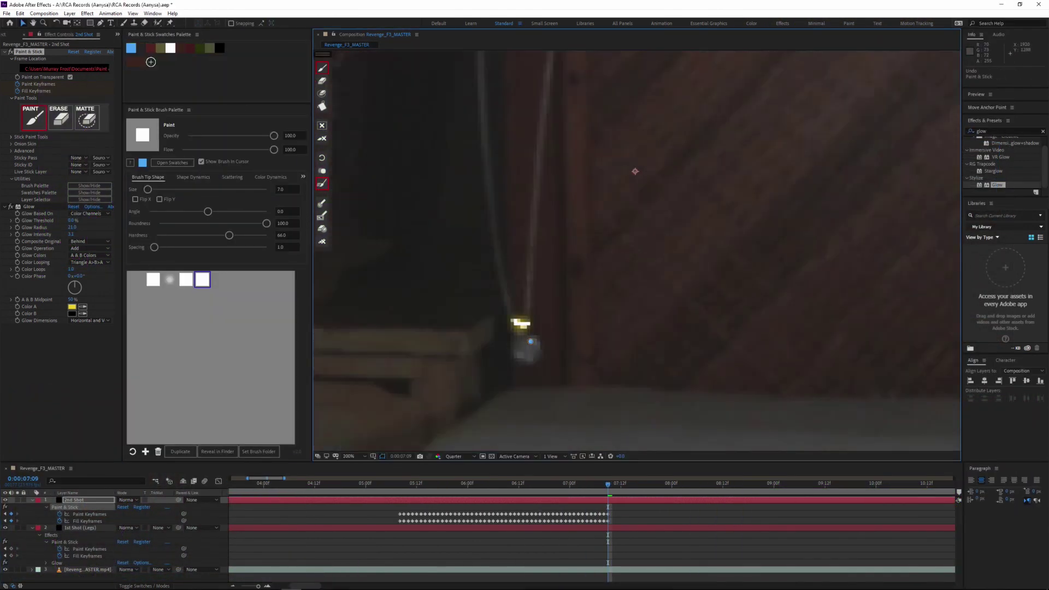
drag(476, 303, 464, 344)
drag(474, 354, 530, 384)
drag(557, 311, 564, 366)
key(Page_Down)
drag(457, 298, 457, 345)
drag(471, 365, 530, 402)
drag(583, 325, 586, 372)
key(Page_Down)
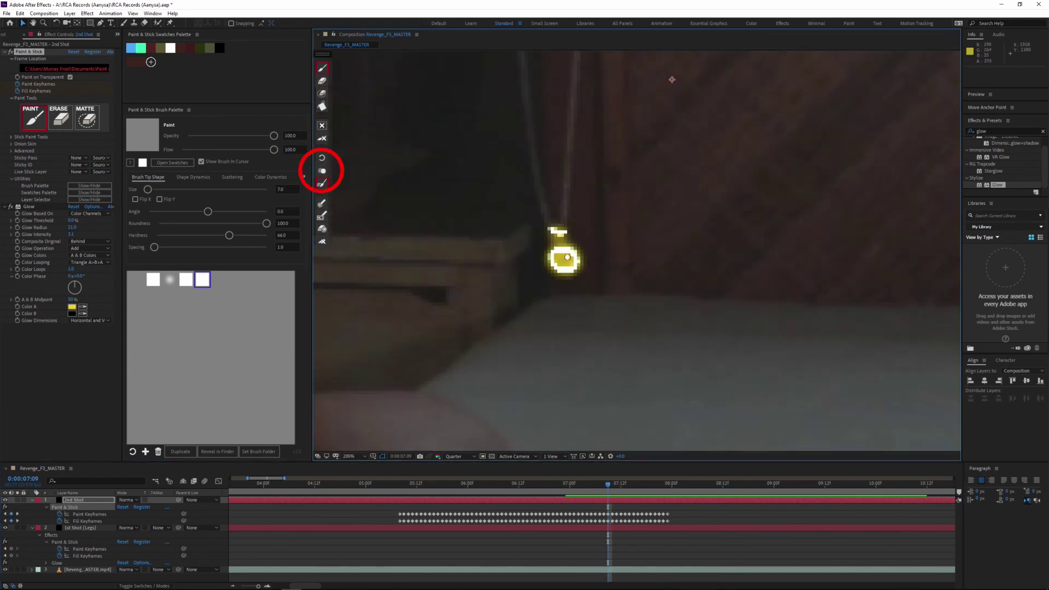
Step: Outline the pendant in white frame by frame, working backward through the 2nd Shot
drag(515, 307, 535, 261)
key(Page_Up)
key(Page_Up)
key(Page_Up)
drag(561, 284, 566, 295)
key(Page_Up)
key(Page_Up)
key(Page_Up)
key(Page_Up)
key(Page_Up)
key(Page_Up)
key(Page_Up)
mouse_move(664, 352)
mouse_down()
mouse_move(743, 422)
mouse_move(636, 267)
mouse_up()
key(Page_Up)
key(Page_Up)
key(Page_Up)
key(Page_Up)
key(Page_Up)
key(Page_Up)
key(Page_Up)
key(Page_Up)
mouse_move(632, 304)
mouse_down()
mouse_move(653, 288)
mouse_move(564, 392)
mouse_up()
scroll(647, 290, down, 1)
key(Page_Up)
key(Page_Up)
key(Page_Up)
key(Page_Up)
key(Page_Up)
key(Page_Up)
key(Page_Up)
key(Page_Up)
key(Page_Up)
key(Page_Up)
key(Page_Up)
key(Page_Up)
key(Page_Up)
key(Page_Up)
key(Page_Up)
key(Page_Up)
key(Page_Up)
key(Page_Up)
key(Page_Up)
key(Page_Up)
Step: Fit the composition in view, save the project and play the painted shots from the start
click(350, 457)
click(354, 310)
key(space)
key(minus)
key(minus)
key(minus)
key(ctrl+s)
key(Home)
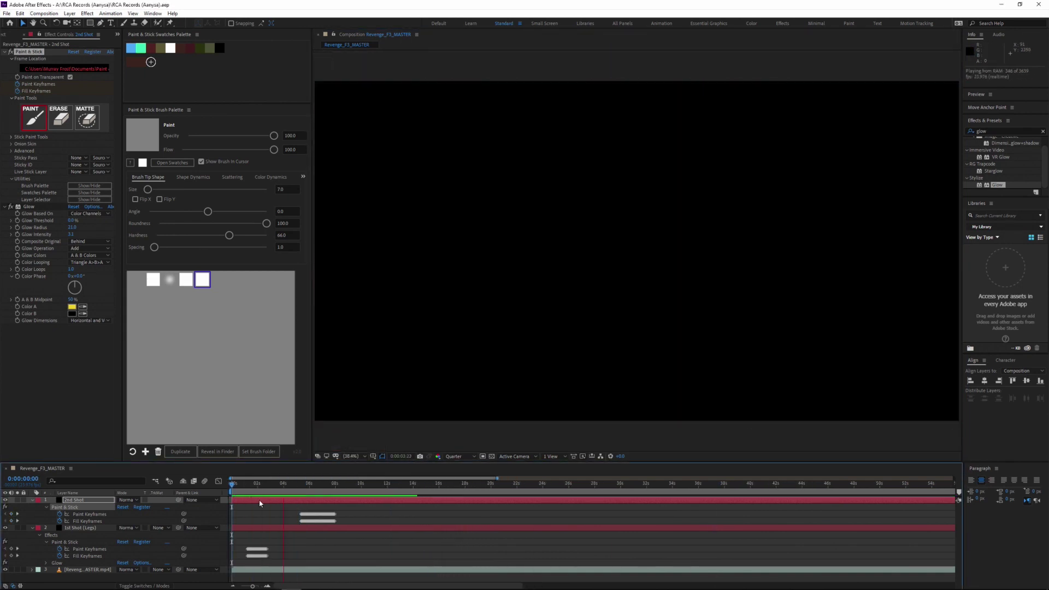
key(space)
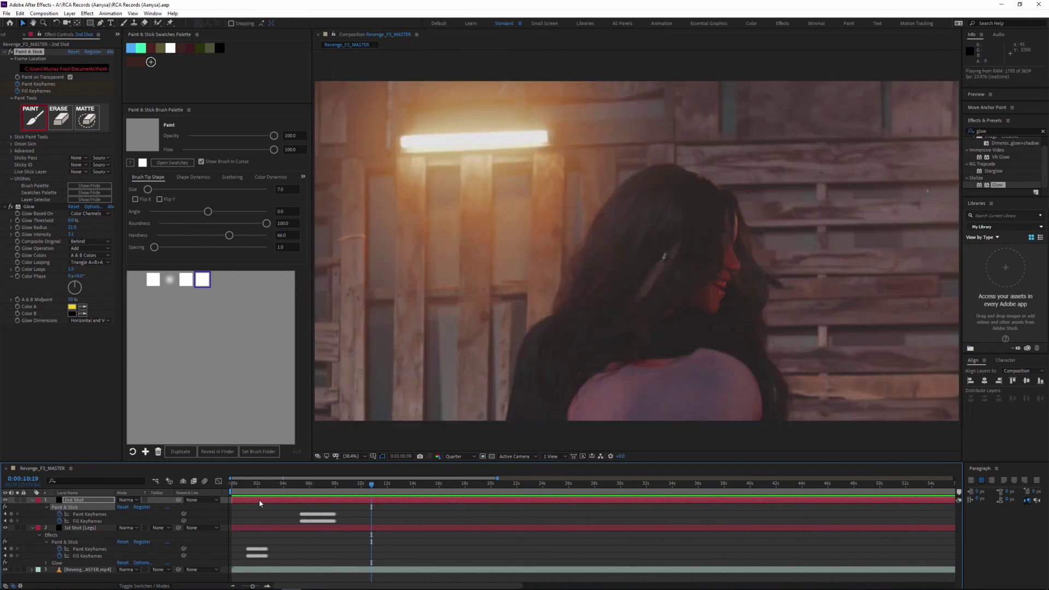
Step: Replay the painted chain in the second shot, starting around the five-second mark
key(minus)
click(288, 488)
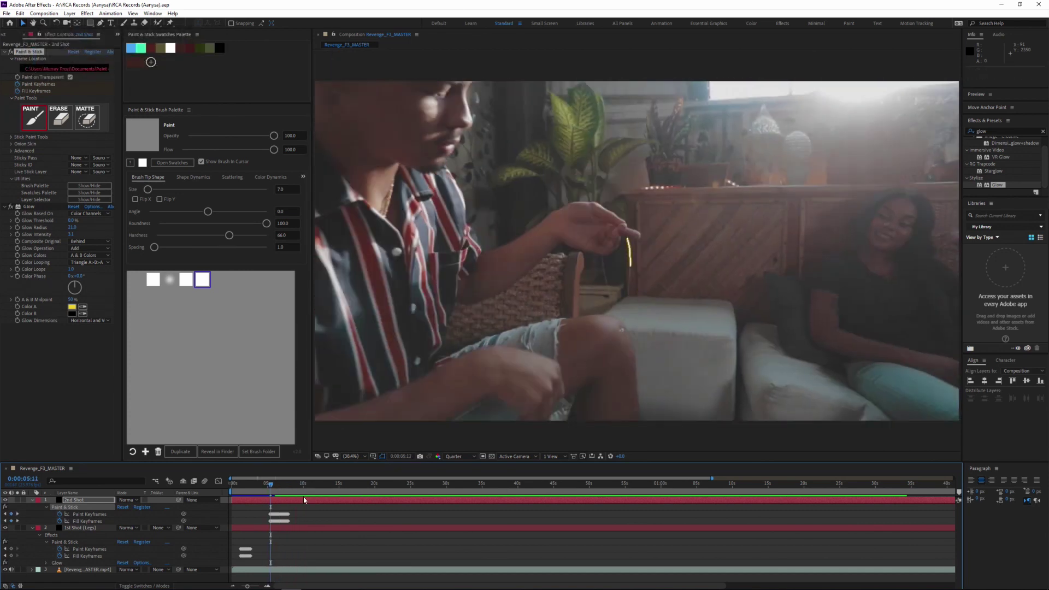
click(277, 485)
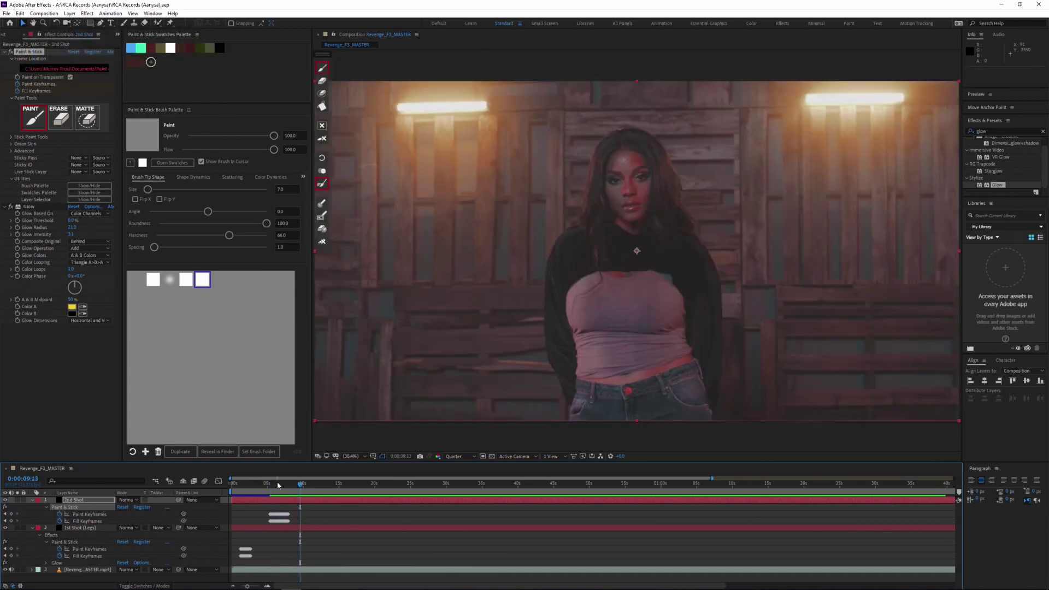
key(space)
key(Home)
Step: Start a small drop beneath the pendant in the second shot and turn on onion skinning
click(270, 486)
key(equal)
key(equal)
key(equal)
key(equal)
click(536, 487)
key(Page_Down)
scroll(645, 323, up, 3)
drag(561, 307, 561, 317)
click(322, 171)
Step: Paint the drop falling further down beside the man's leg on the following frames
key(Page_Down)
drag(561, 331, 555, 344)
key(Page_Down)
mouse_move(584, 282)
mouse_down()
mouse_move(576, 301)
mouse_move(592, 163)
mouse_up()
key(Page_Down)
click(202, 280)
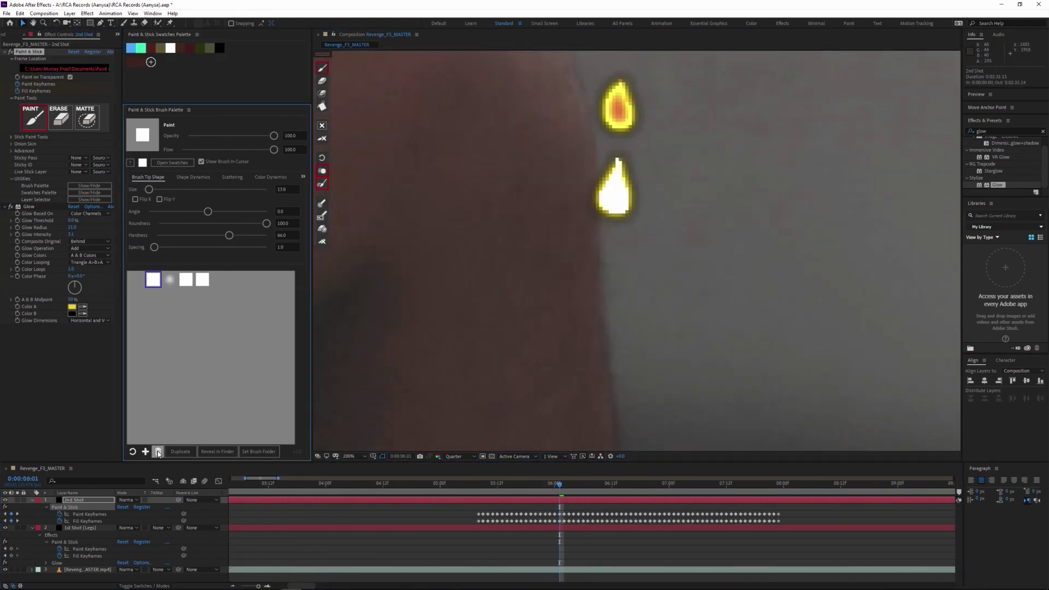
key(comma)
key(Page_Down)
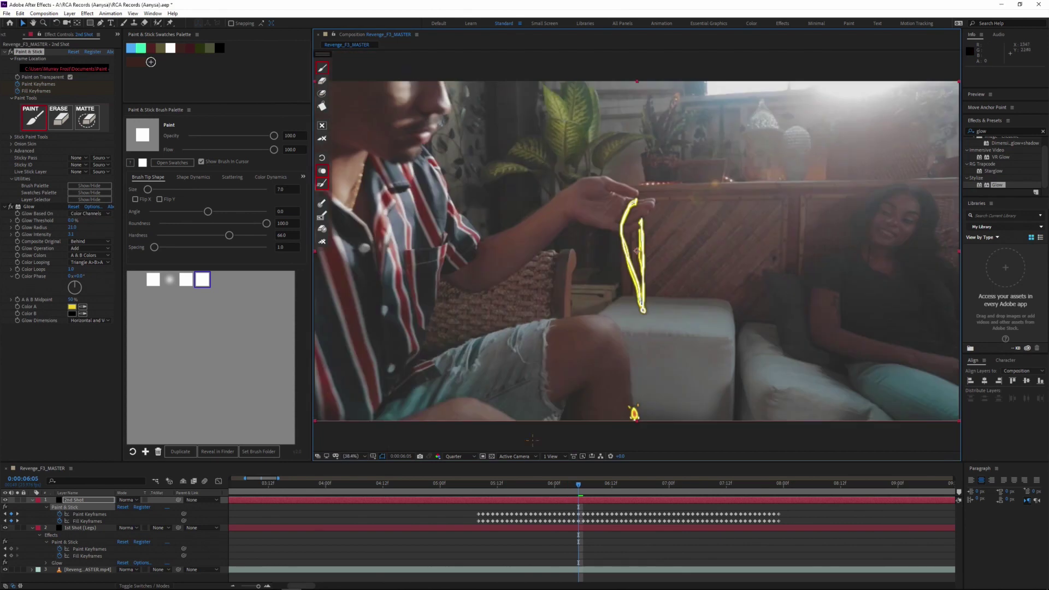
Step: Check the first drop's fall and splash, and paint a second drop falling from the pendant frame by frame
click(555, 486)
drag(557, 491, 585, 488)
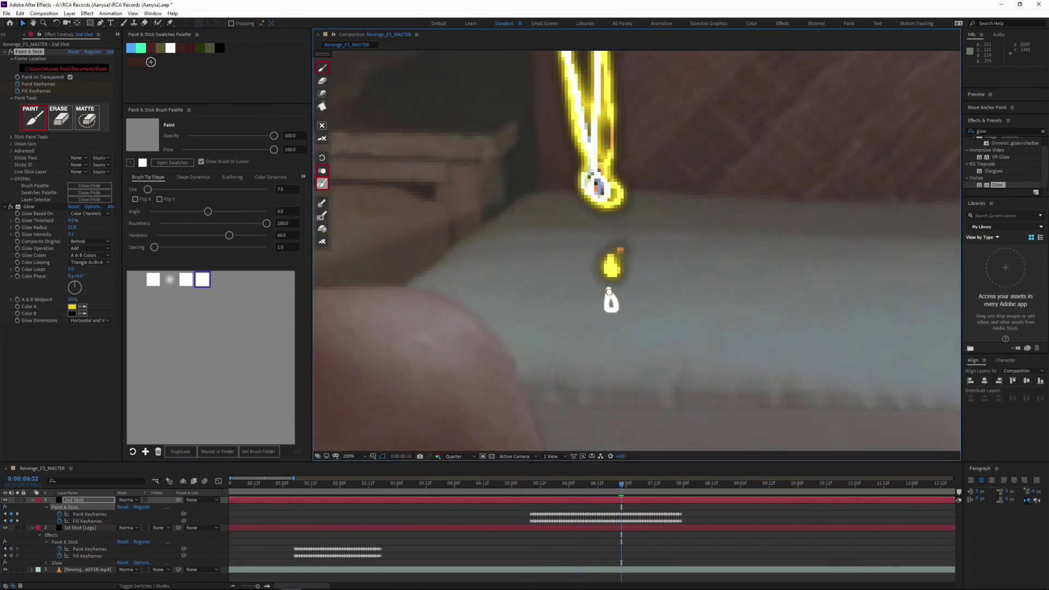
key(Page_Down)
key(Page_Down)
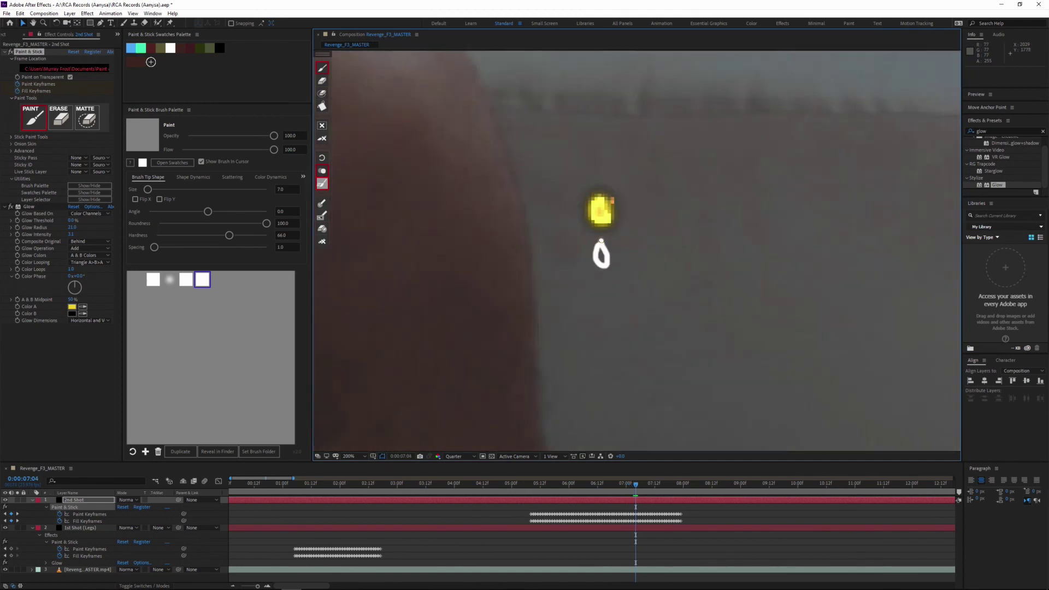
key(Page_Down)
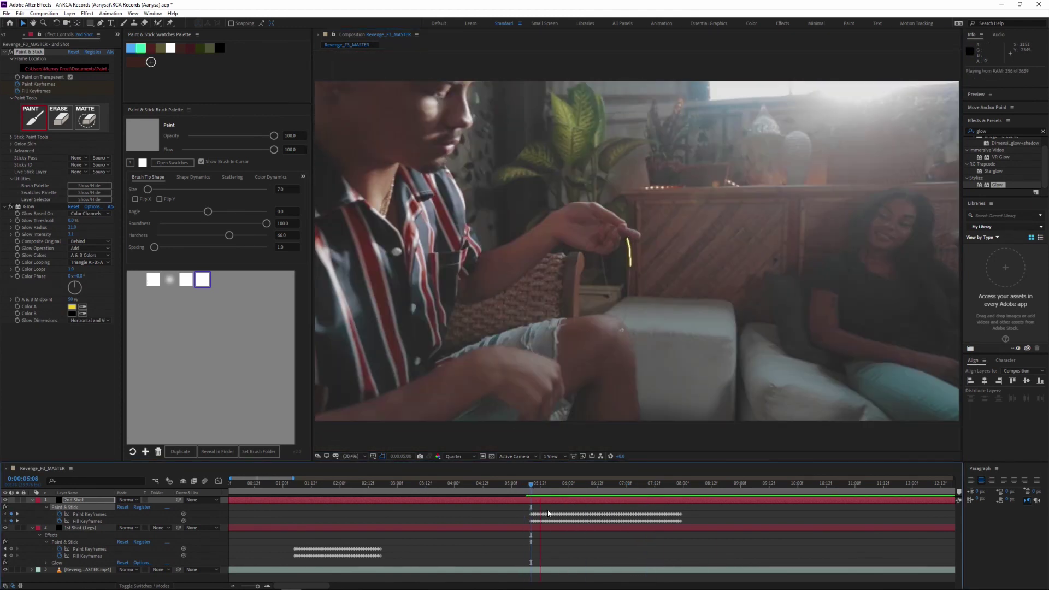
Step: Review the second shot's drops and rename the duplicated 2nd Shot layer as 3rd Shot
drag(532, 485, 640, 485)
key(shift+t)
click(53, 528)
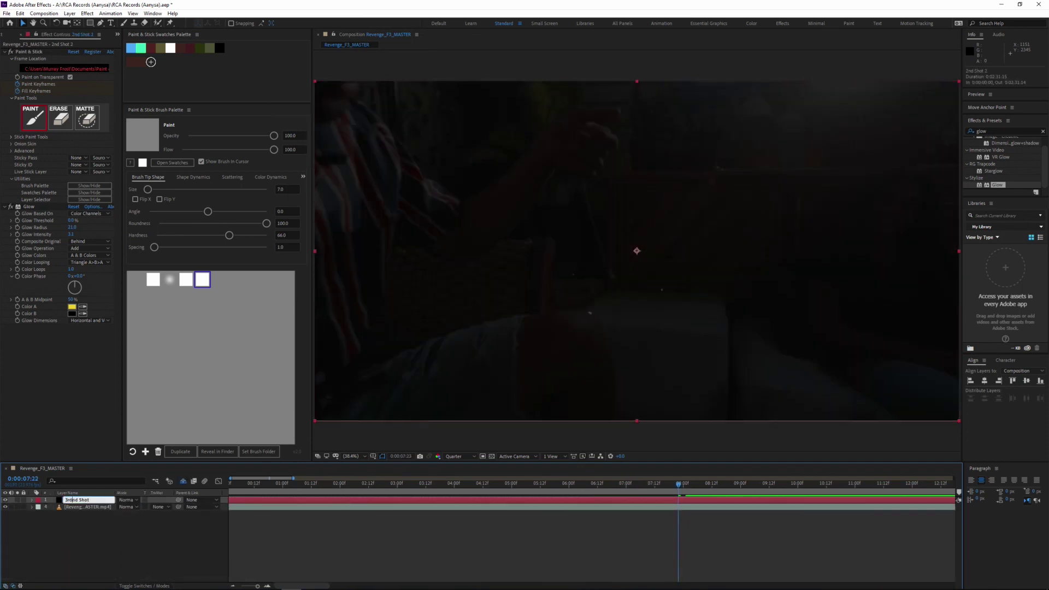
key(Return)
click(665, 484)
key(space)
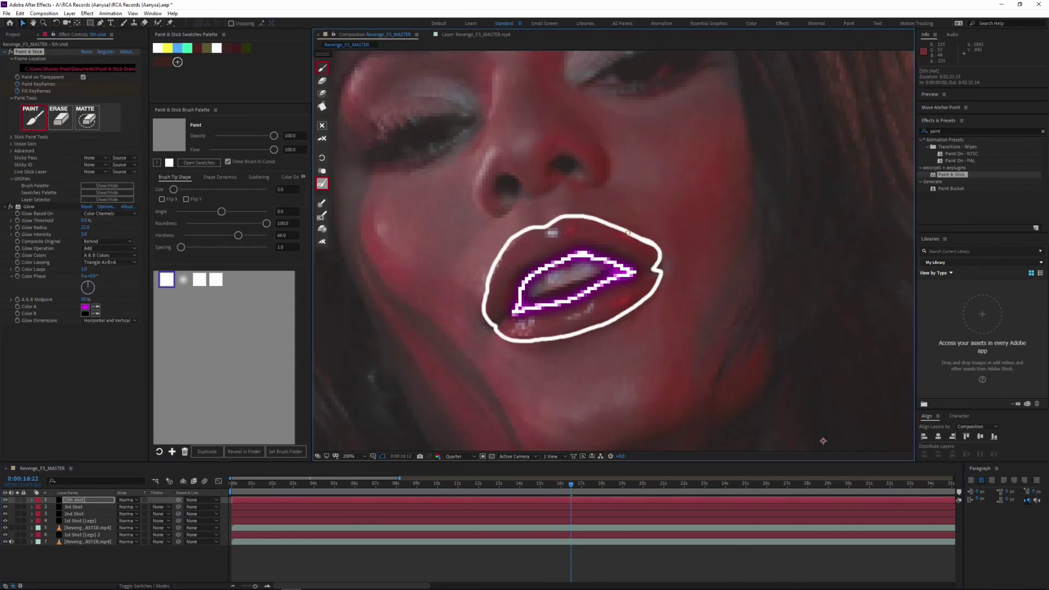
Step: Fit the whole frame in view and examine the purple strokes across the 5th shot
scroll(628, 233, down, 1)
key(shift+slash)
click(563, 485)
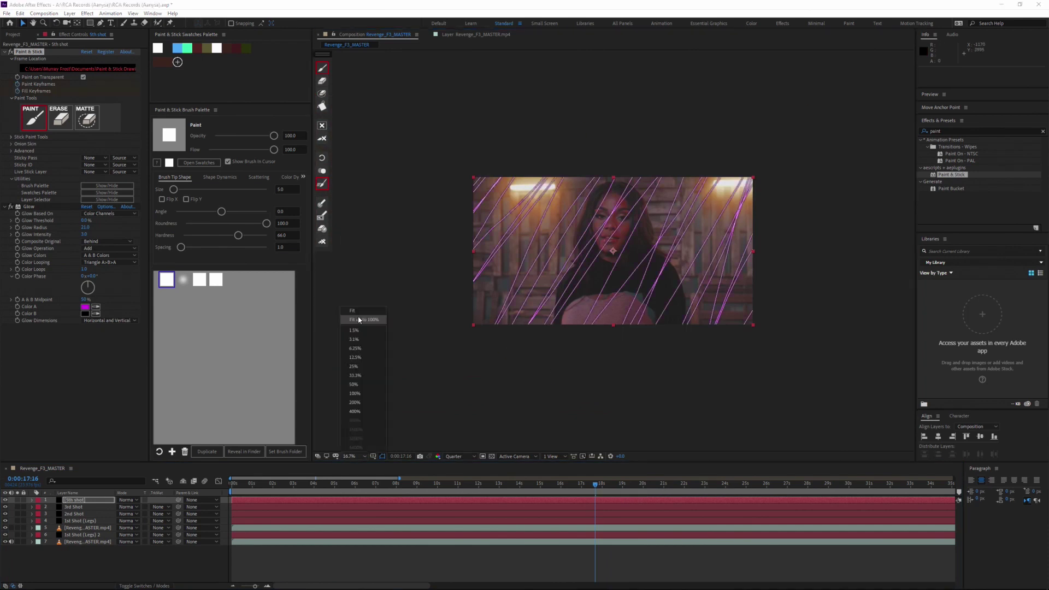
click(359, 320)
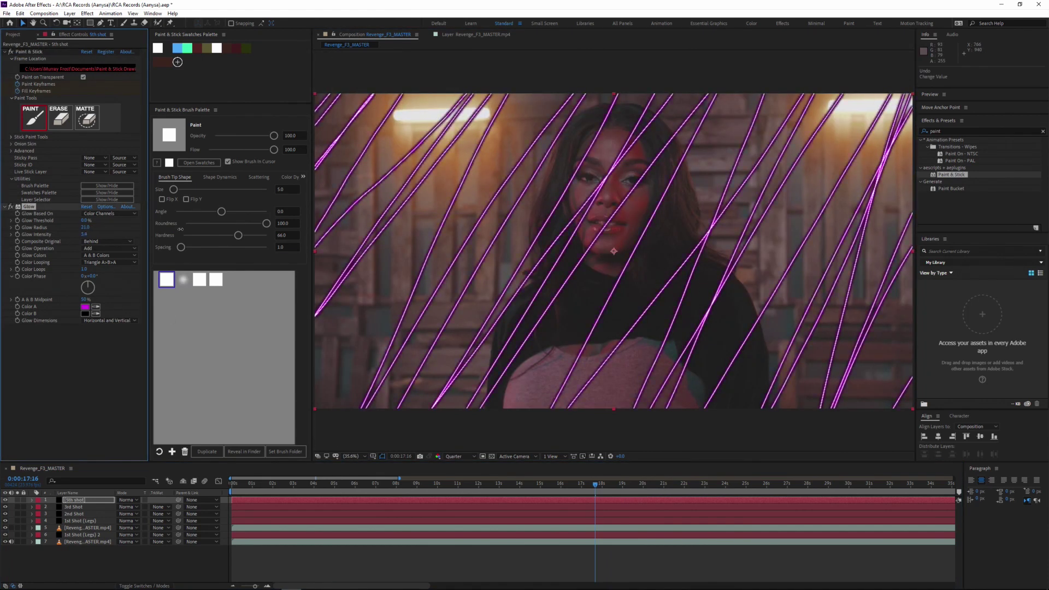
click(584, 486)
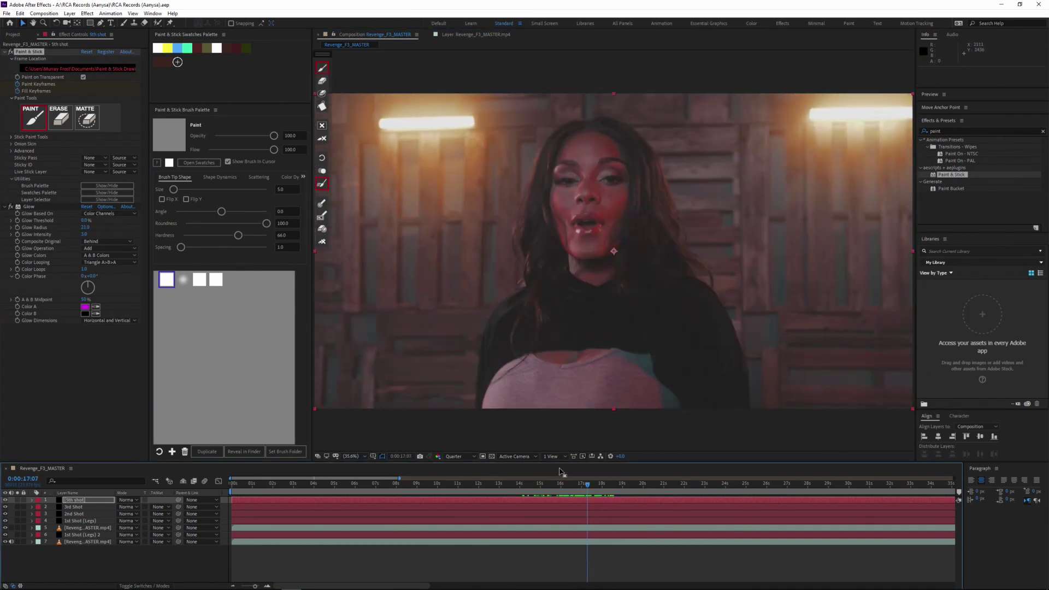
Step: Outline the wooden pallet gaps beneath the left light with the size 7 brush at 0:00:17:07
click(201, 281)
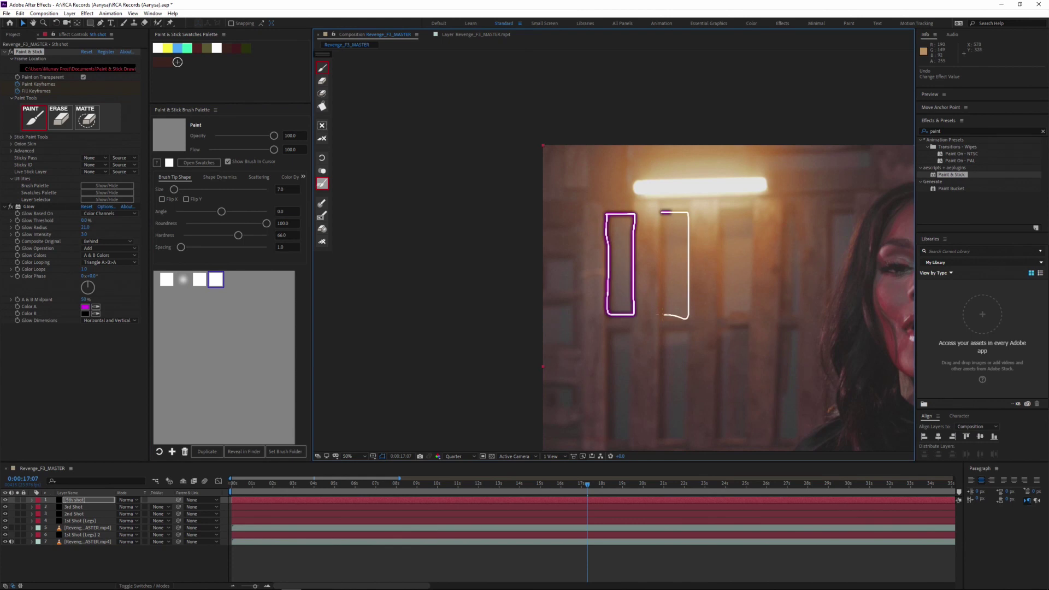
drag(652, 400, 612, 191)
drag(563, 306, 574, 335)
drag(552, 251, 589, 246)
drag(518, 306, 536, 308)
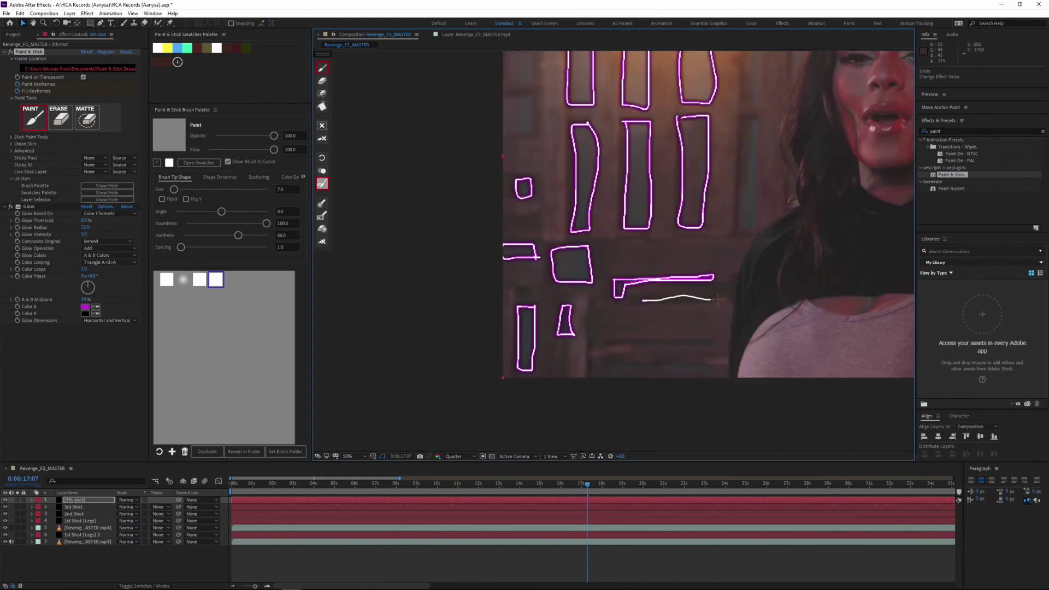
Step: Outline the remaining pallet gaps along the lower left, above the woman's head and under the right light
drag(760, 213, 615, 357)
drag(610, 142, 672, 142)
drag(667, 180, 596, 345)
drag(492, 328, 705, 293)
drag(516, 369, 532, 369)
drag(874, 328, 388, 213)
drag(600, 96, 611, 124)
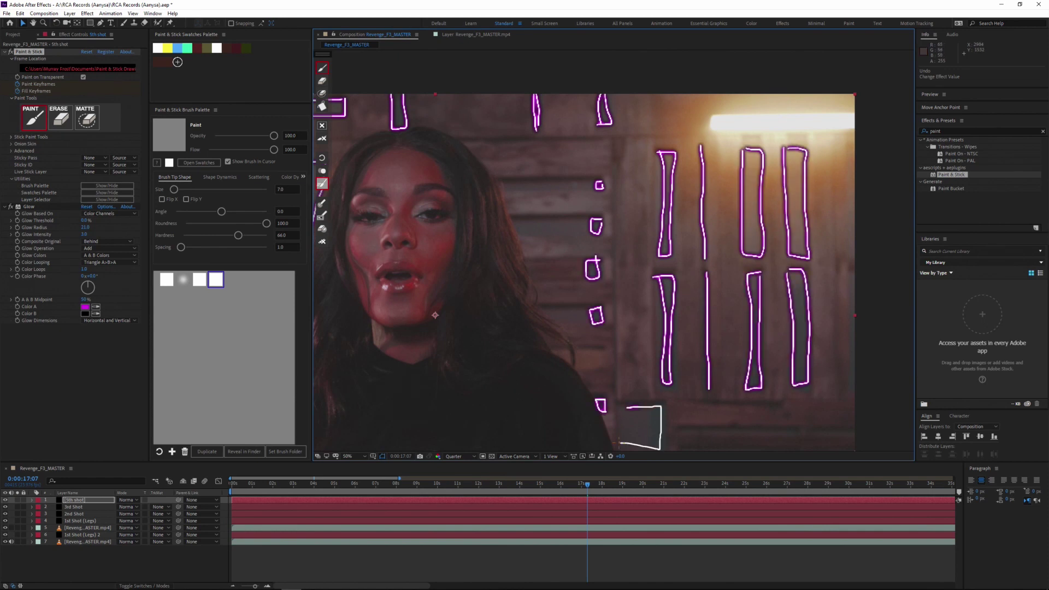
key(comma)
key(comma)
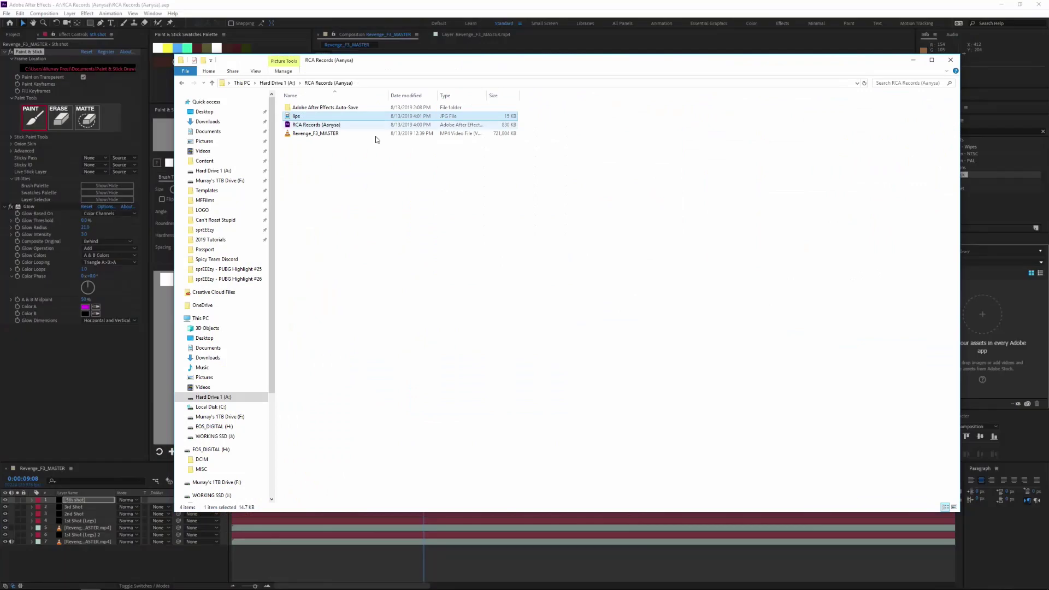
Step: Import the lips JPG into the project and trace it as glowing lips on the wall beside the woman
drag(295, 116, 199, 323)
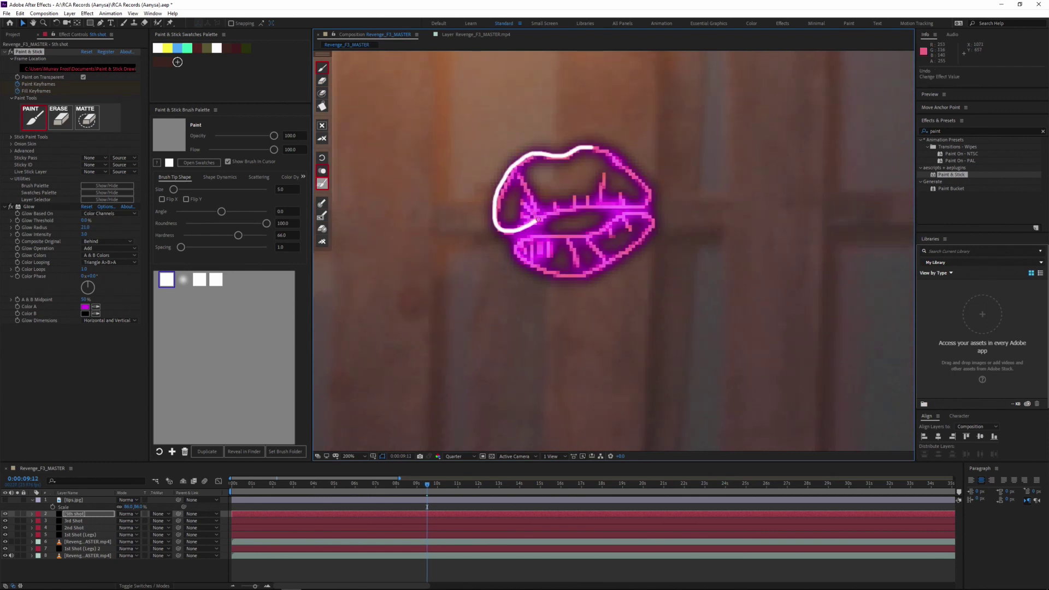
key(Page_Down)
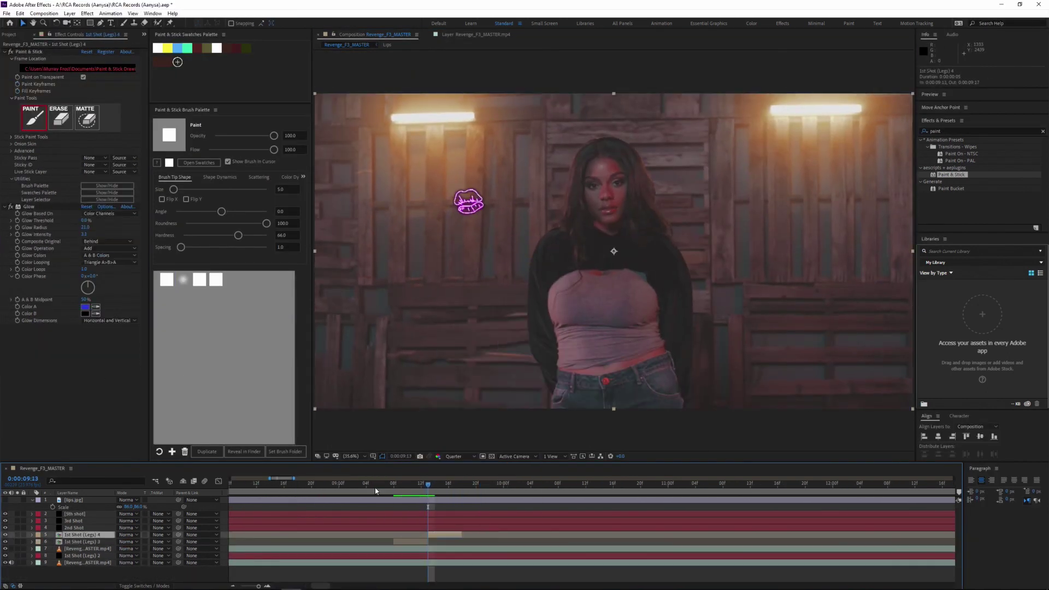
Step: Undo the last five changes involving the duplicated 1st Shot (Legs) clips
key(ctrl+z)
key(ctrl+z)
key(ctrl+z)
key(ctrl+z)
key(ctrl+z)
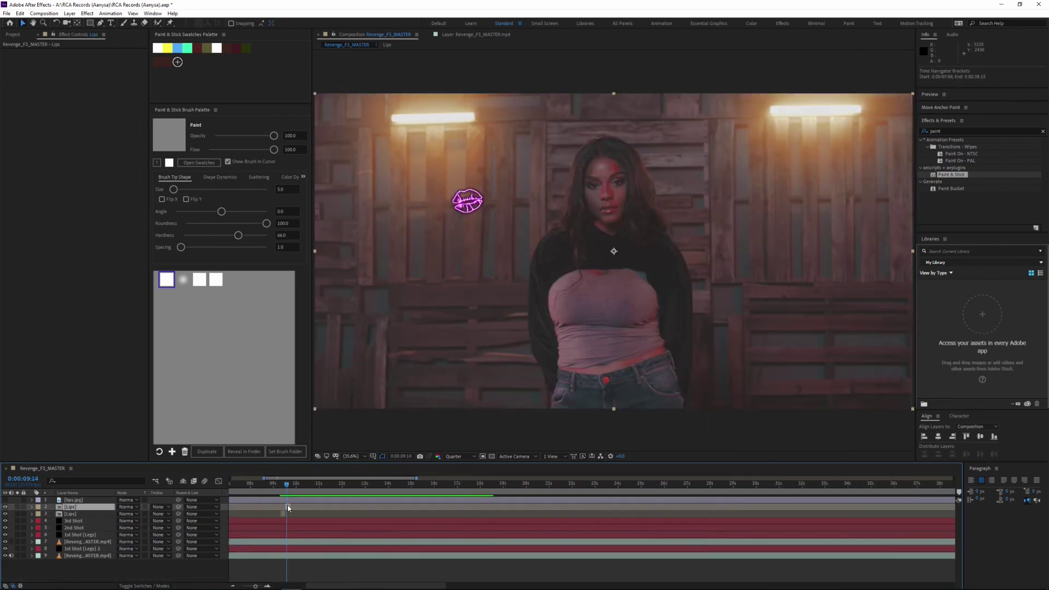
Step: Time-reverse the upper Lips layer
right_click(288, 507)
mouse_move(328, 325)
click(421, 346)
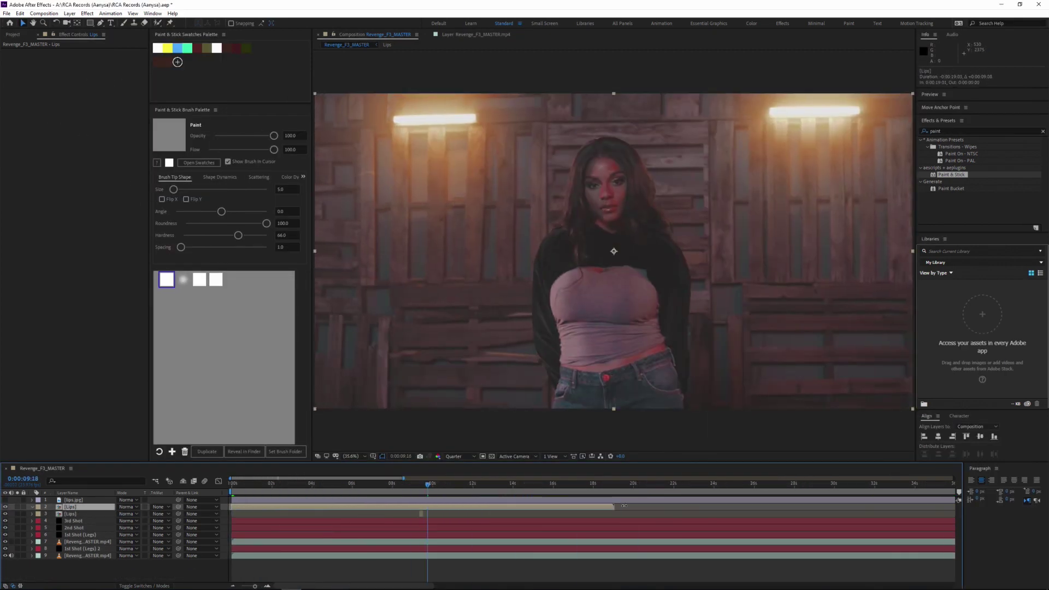
Step: Reposition and trim the upper Lips layer to the short lips drawing around 0:00:09:10
drag(420, 506, 448, 505)
drag(689, 506, 776, 507)
drag(712, 506, 232, 507)
drag(293, 485, 659, 484)
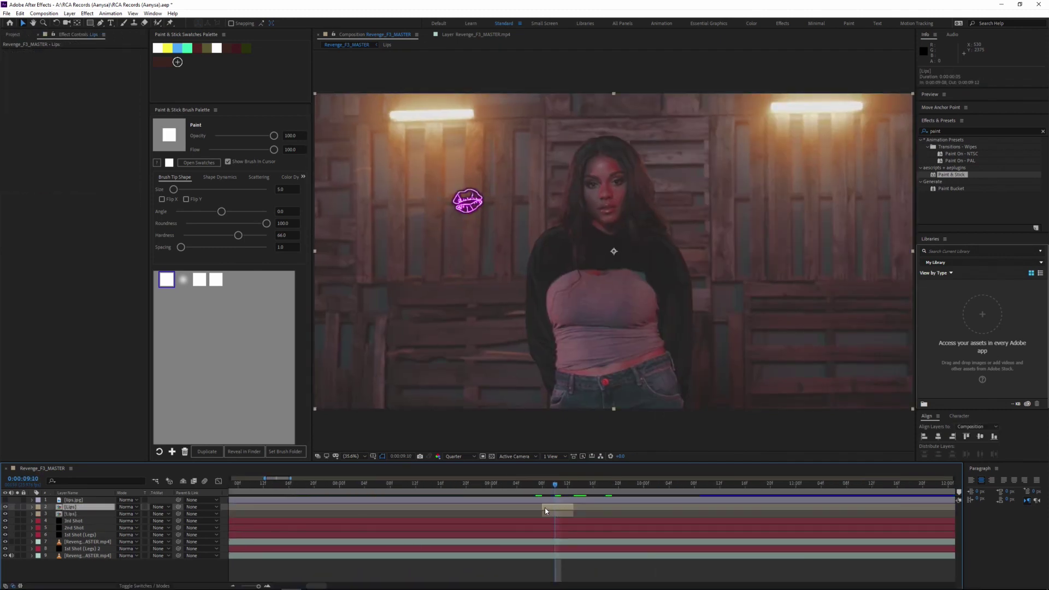
Step: Pre-compose the two Lips layers around 0:00:09:10 into a single clip
right_click(551, 507)
mouse_move(601, 326)
click(685, 354)
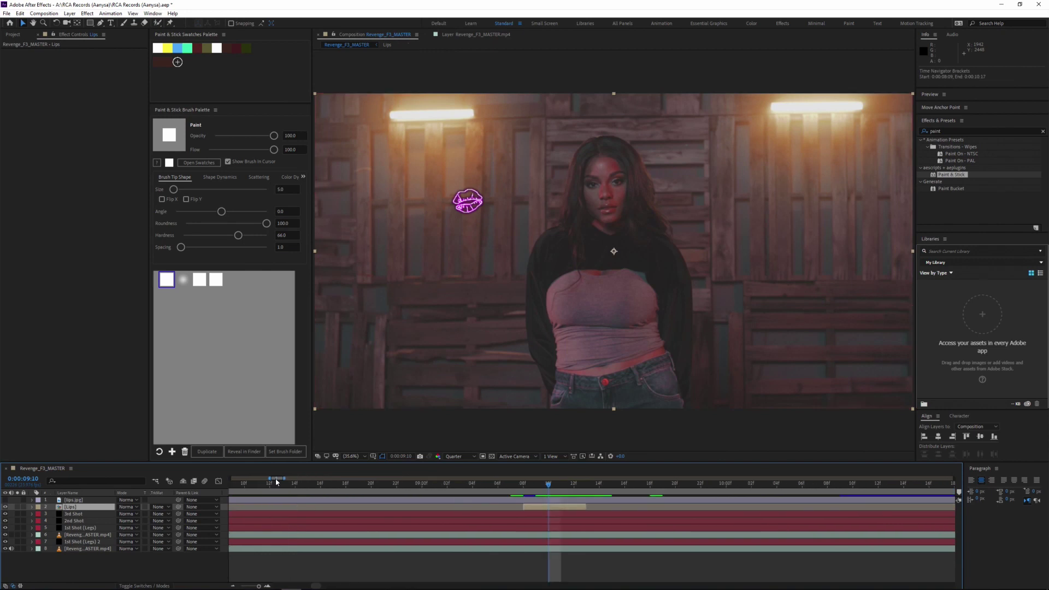
shift+click(102, 512)
key(ctrl+shift+c)
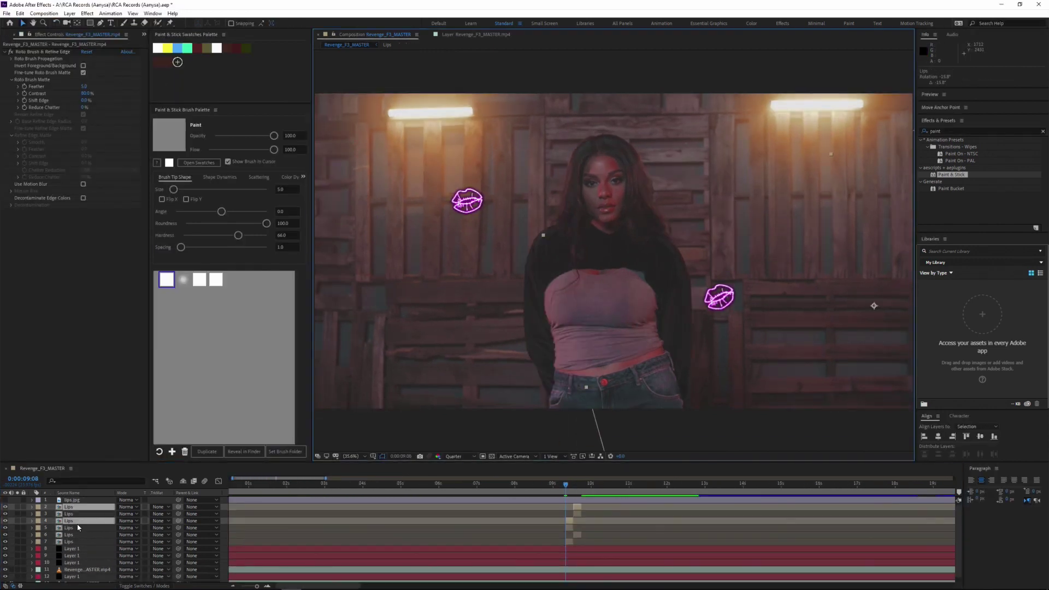
Step: Duplicate the neon lips several times and spread the copies over the wall around the woman
drag(718, 134, 664, 213)
key(ctrl+d)
drag(663, 213, 525, 328)
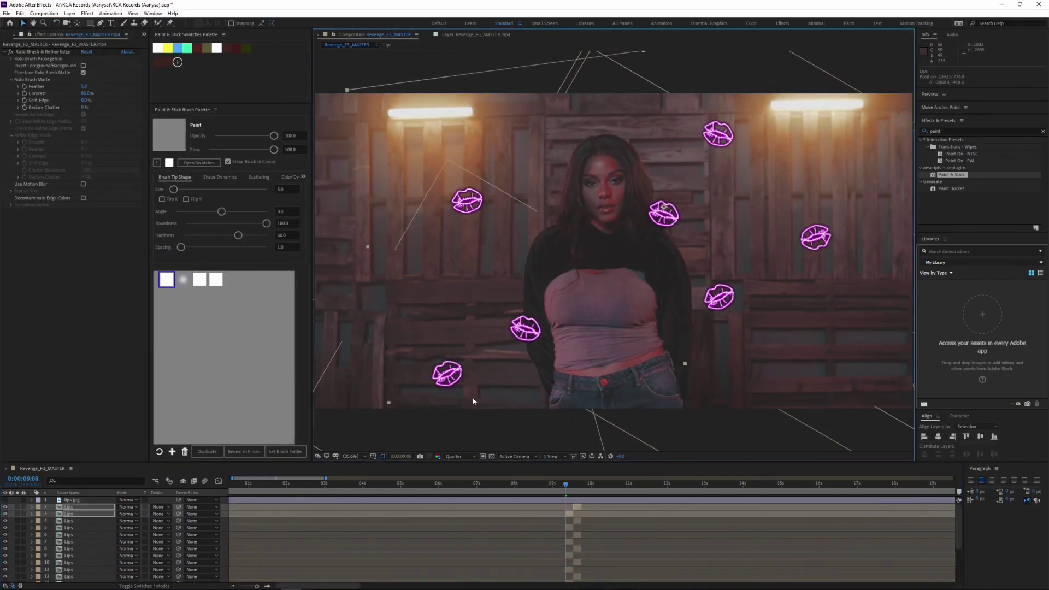
key(ctrl+d)
drag(664, 213, 534, 243)
key(ctrl+d)
drag(719, 297, 832, 352)
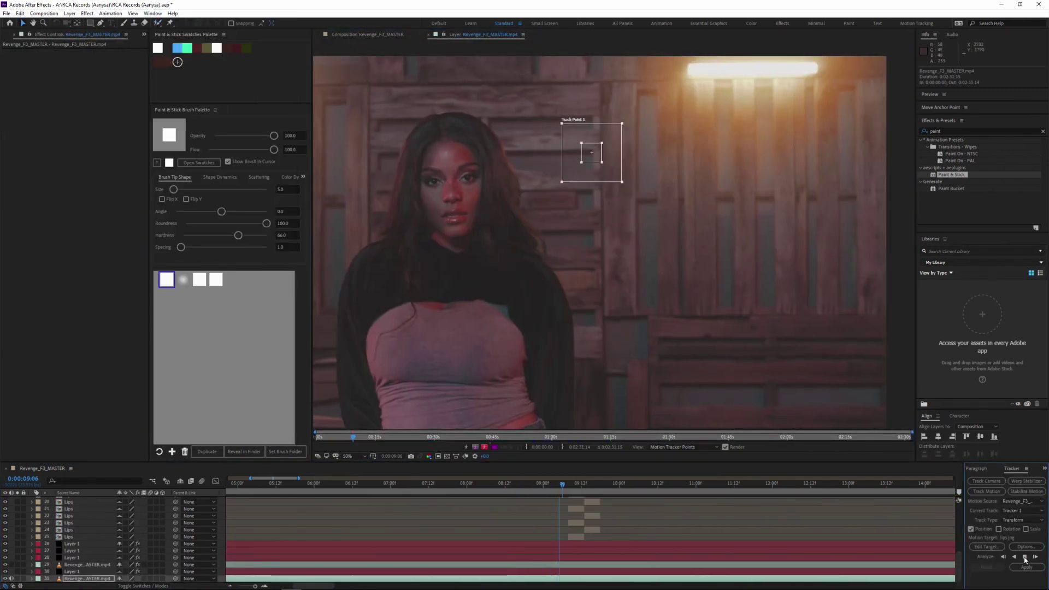
Step: Analyze the wall track point beside the woman's head forward from 0:00:09:06 and open the motion target settings
click(1025, 557)
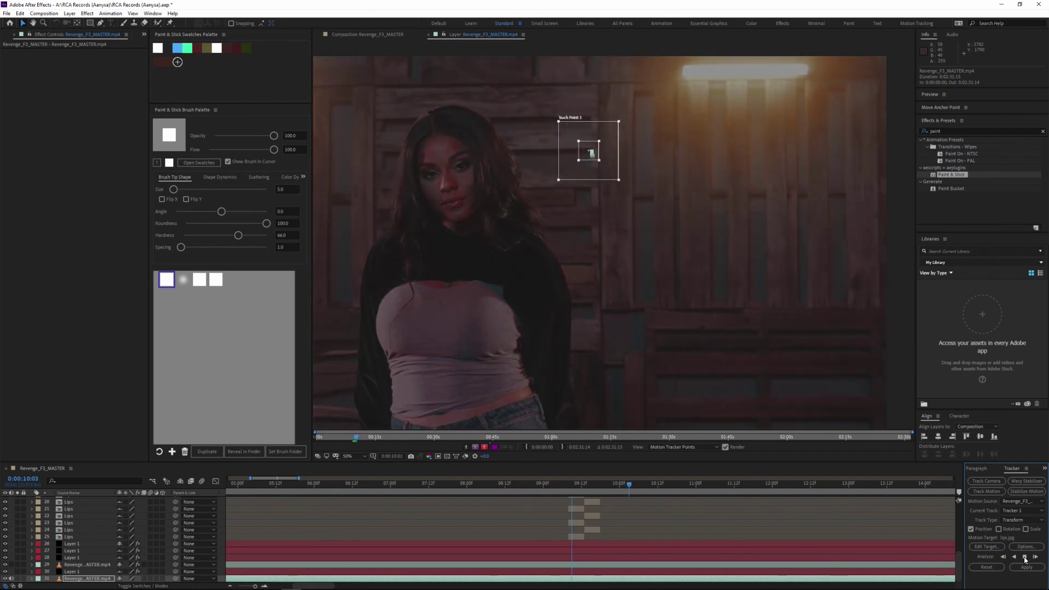
click(989, 551)
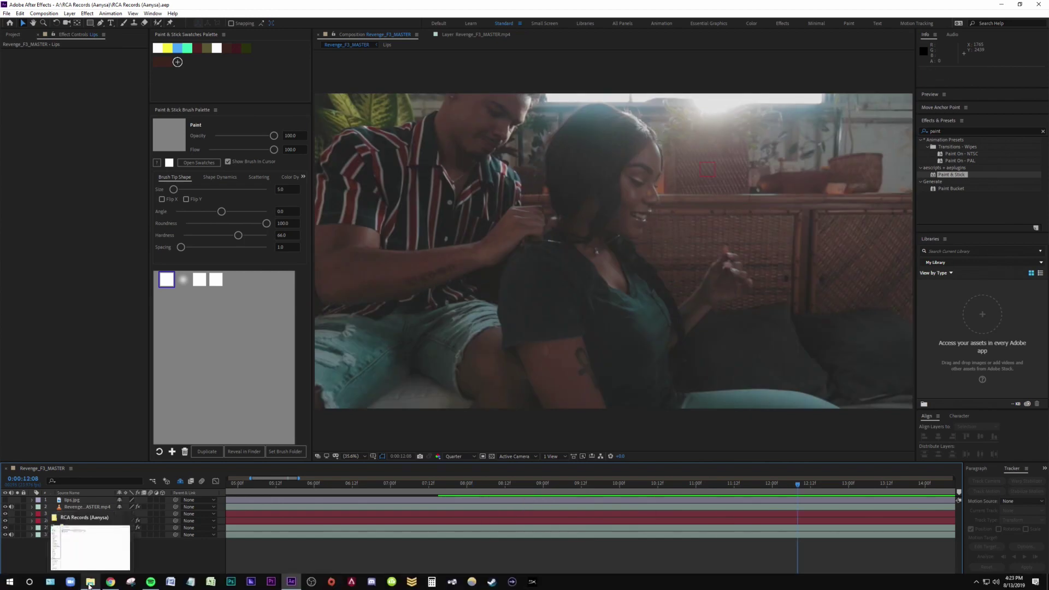
Step: Switch to File Explorer to browse the Motion Graphics template folders, and return to After Effects to open a script panel
click(90, 541)
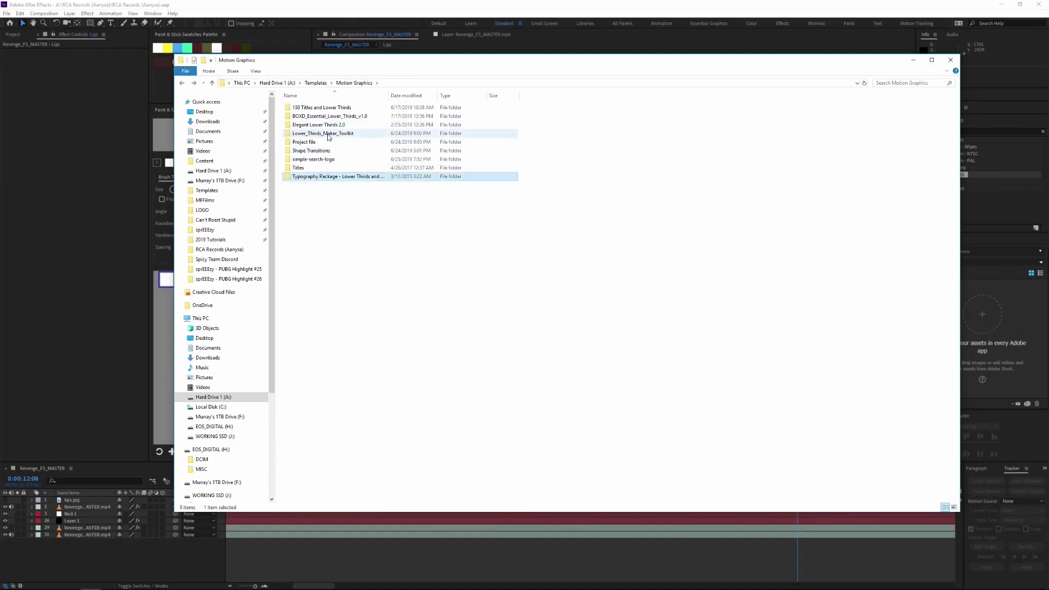
key(alt+Up)
double_click(362, 175)
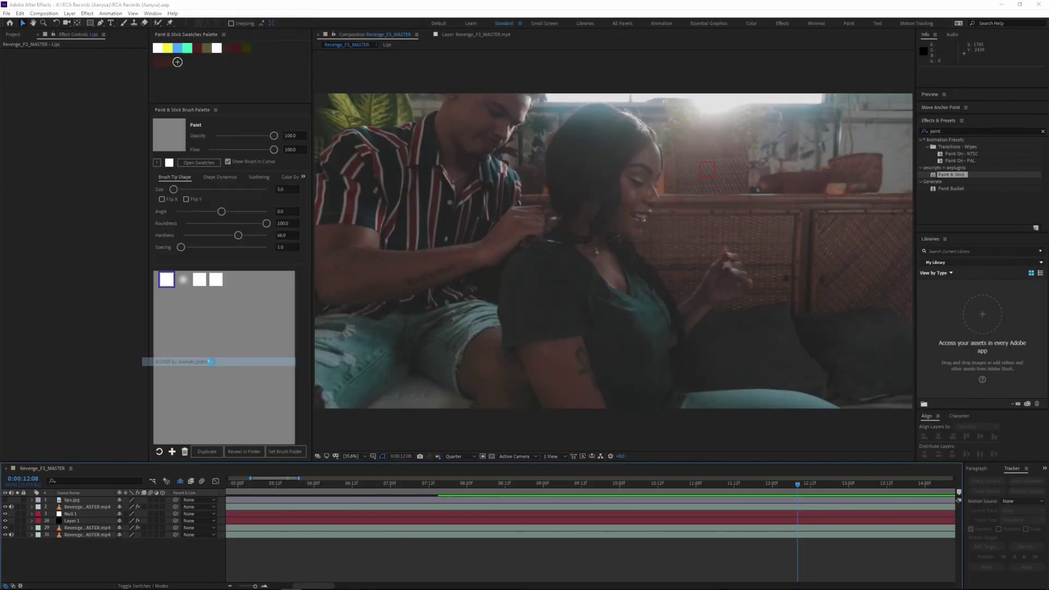
click(152, 13)
click(178, 380)
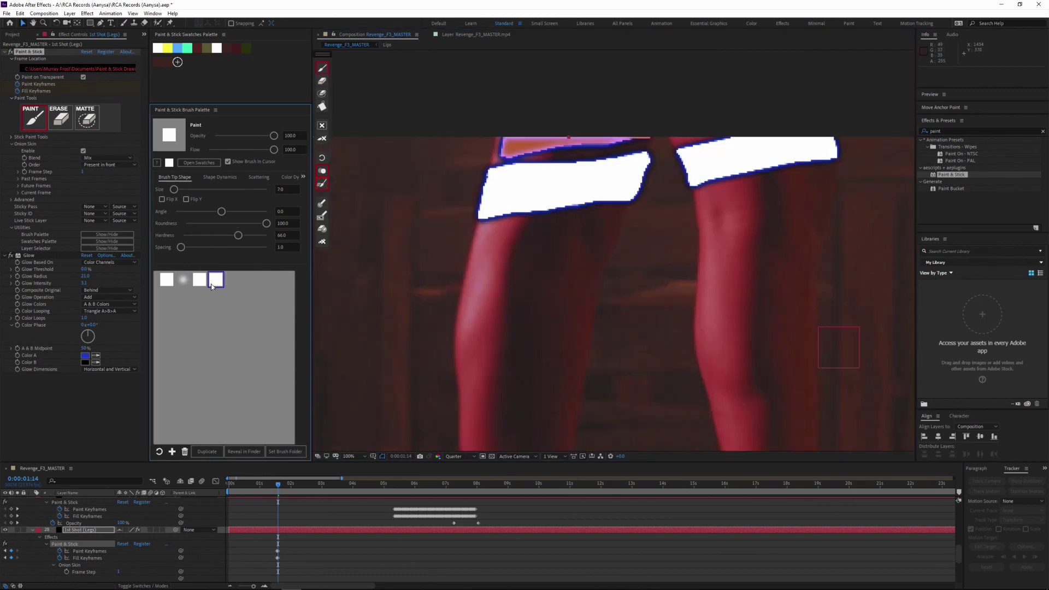
Step: Paint filled white bands across both legs, moving down frame by frame from 0:00:01:14 to 0:00:01:21 on the 1st Shot (Legs) layer
drag(461, 255, 587, 231)
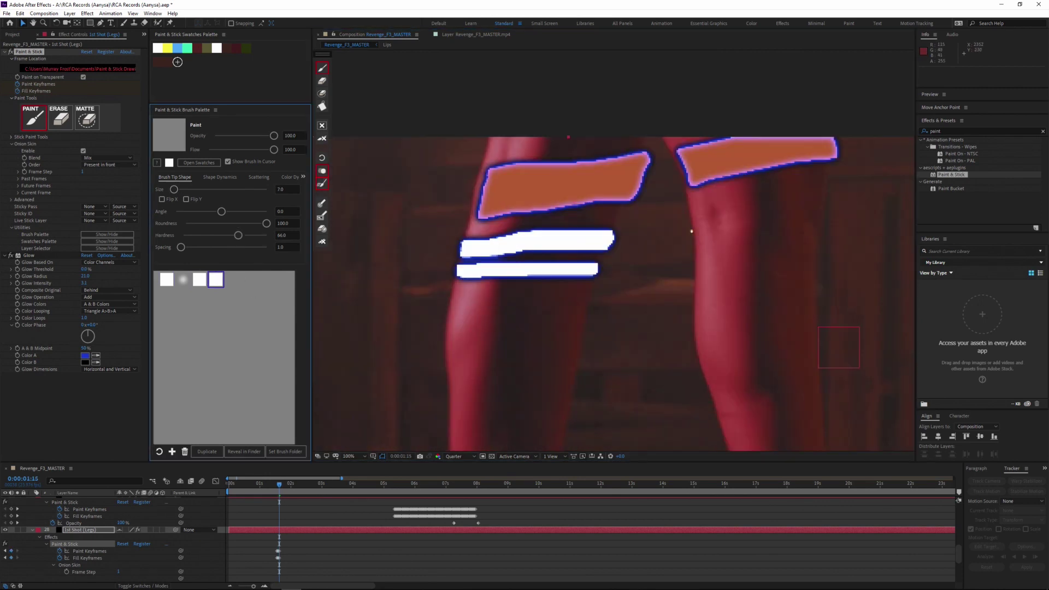
drag(478, 177, 632, 171)
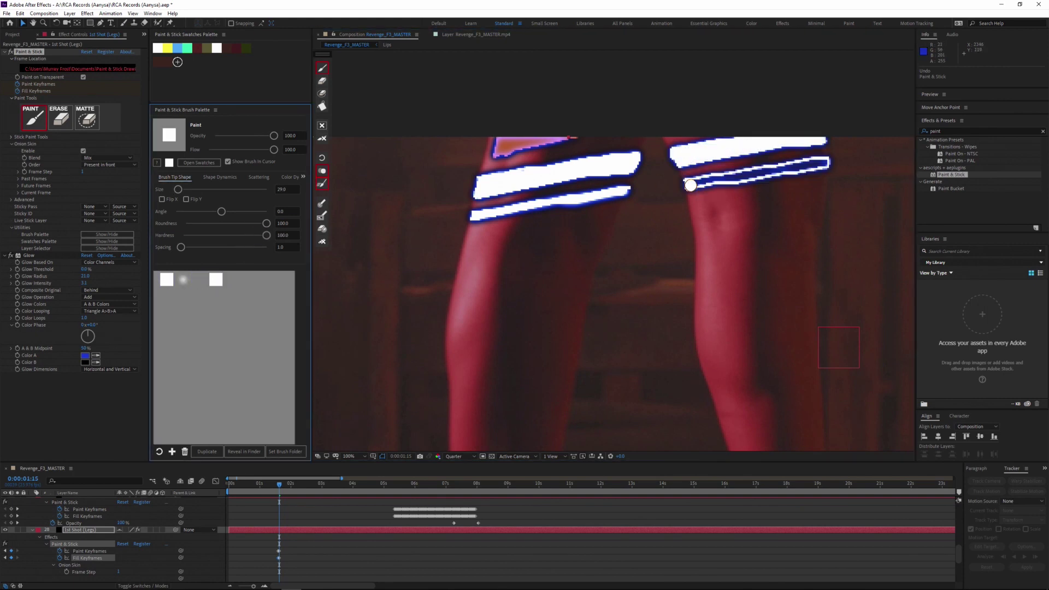
drag(690, 185, 824, 163)
key(Page_Down)
click(215, 279)
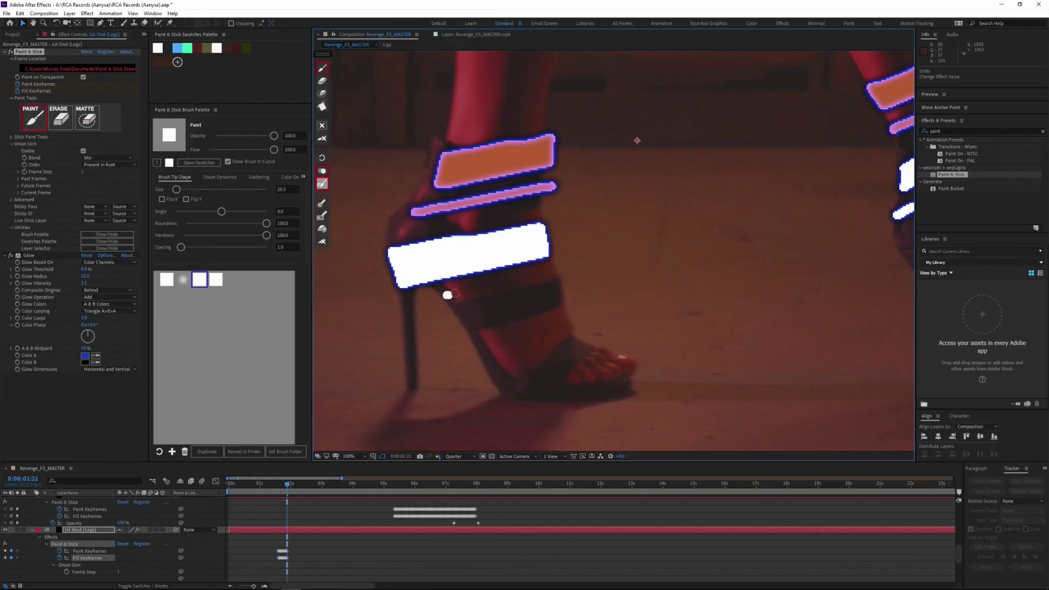
key(Page_Down)
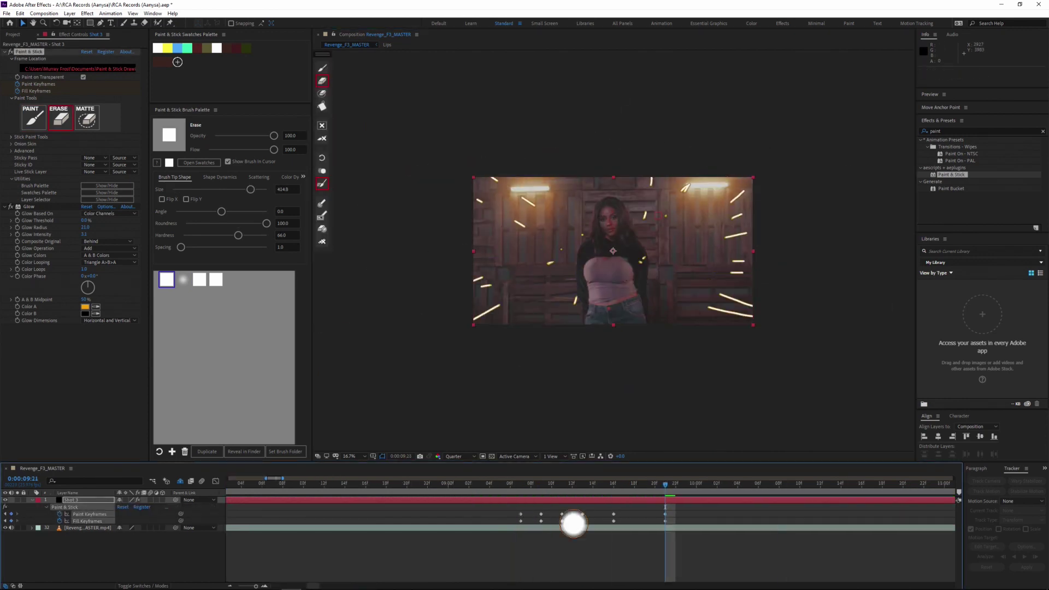
Step: Paint a small filled heart rising between the couple's heads, frame by frame from 0:00:18:10 to 0:00:18:12 on the Shot 7 layer
click(350, 456)
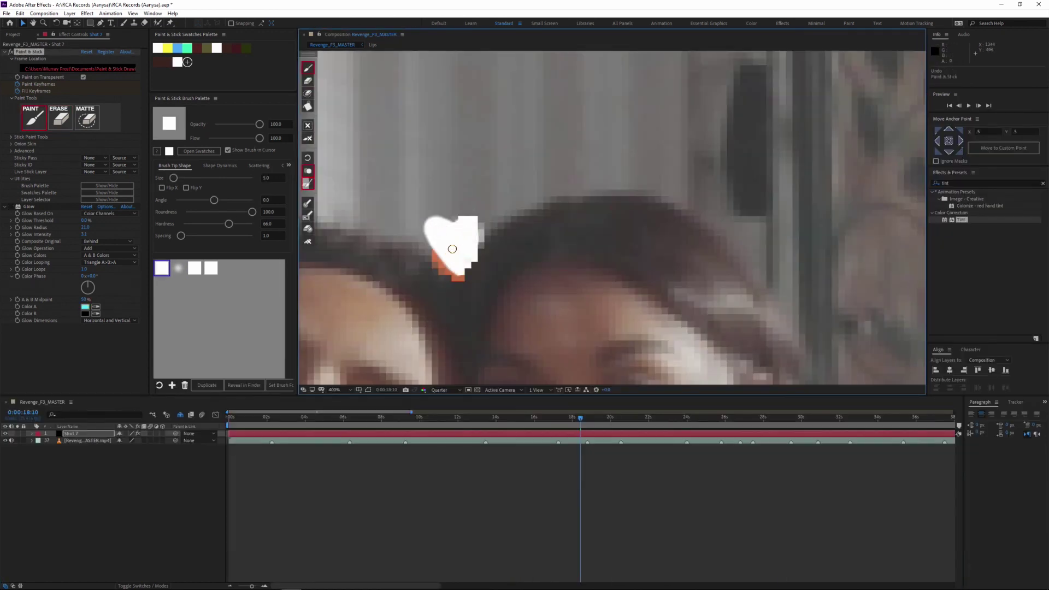
key(Page_Down)
drag(450, 208, 479, 225)
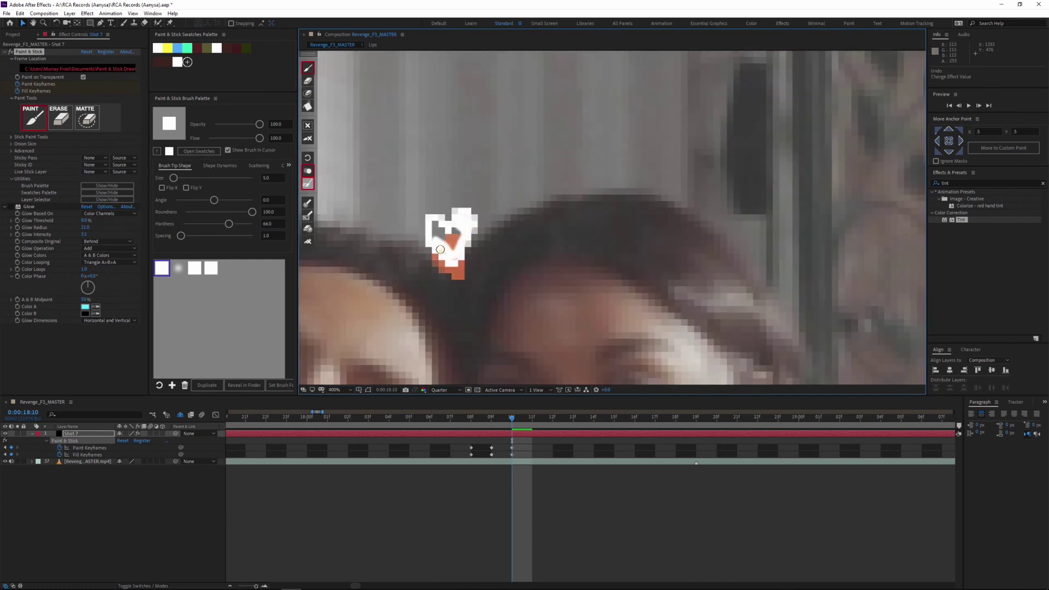
key(Page_Down)
drag(443, 195, 456, 180)
key(Page_Down)
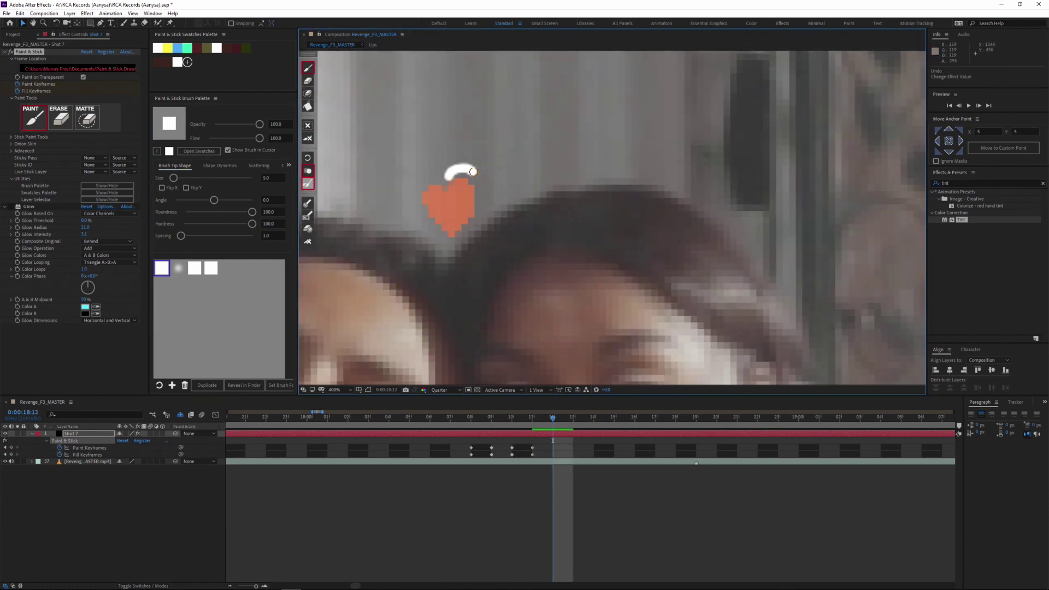
key(comma)
key(Page_Down)
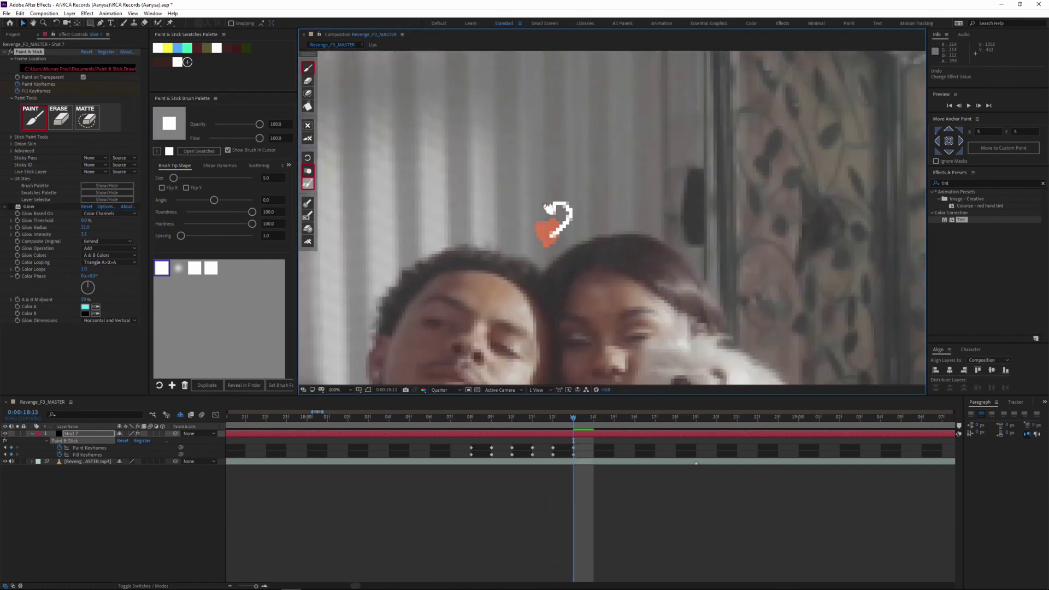
Step: Continue the heart upward above the couple, painting it slightly higher on each frame through 0:00:18:19
key(Page_Down)
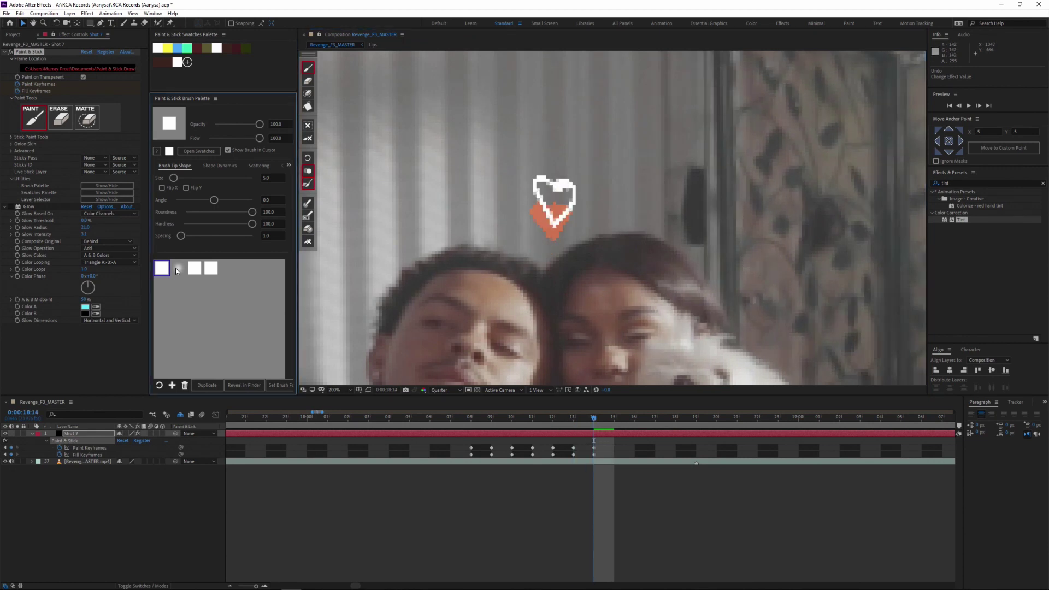
key(Page_Down)
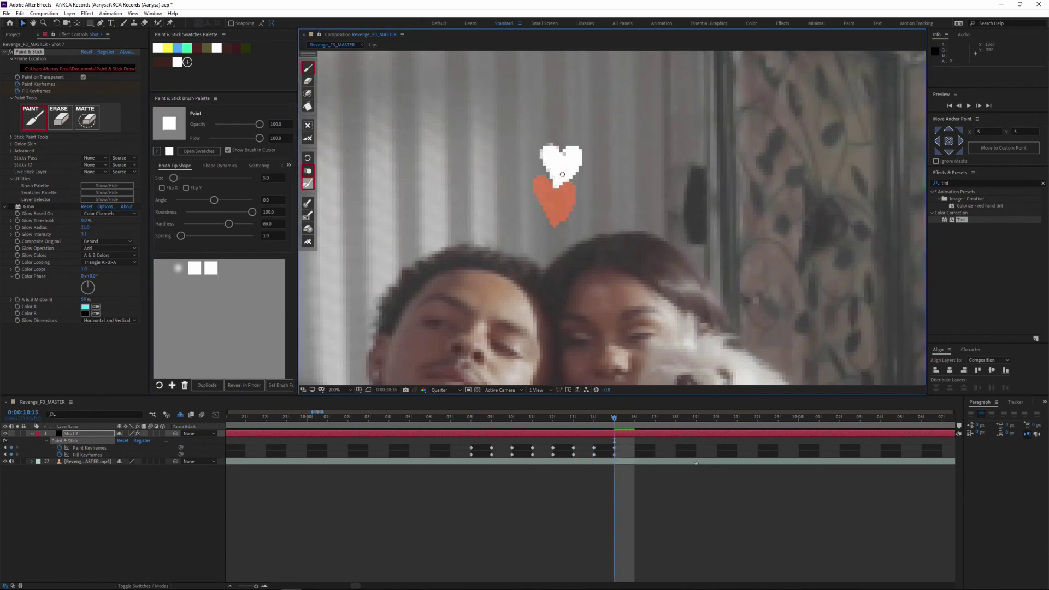
key(Page_Down)
mouse_move(562, 174)
mouse_down()
mouse_move(588, 123)
mouse_move(544, 134)
mouse_up()
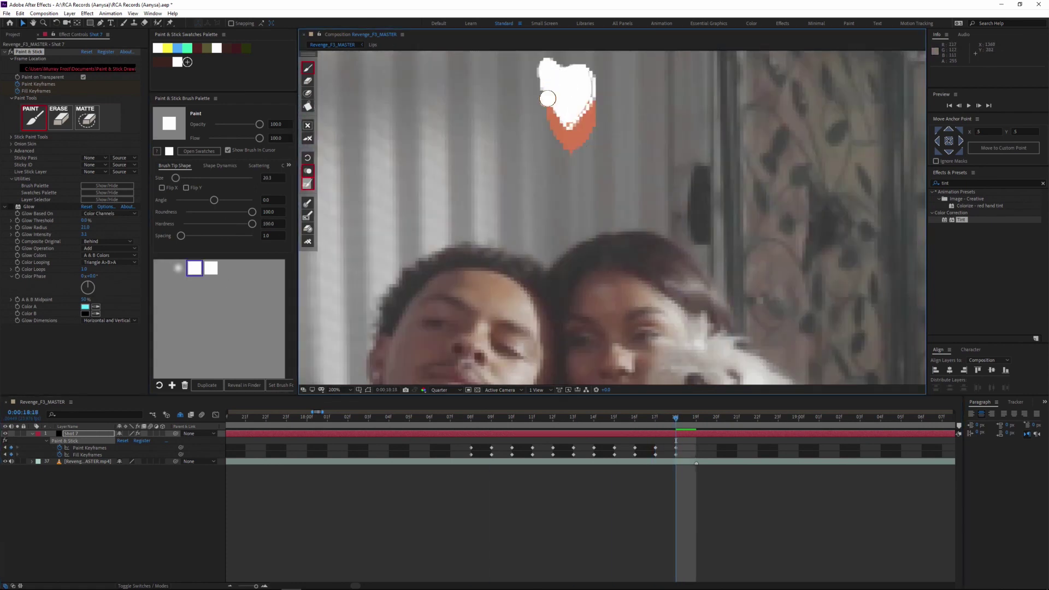
key(Page_Down)
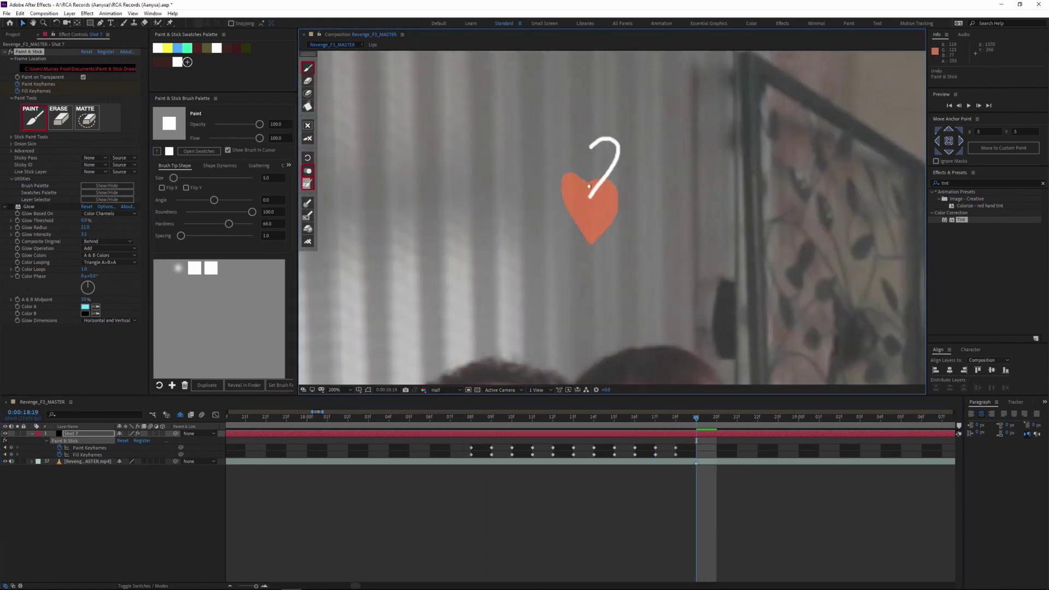
mouse_move(600, 154)
mouse_down()
mouse_move(587, 190)
mouse_move(611, 115)
mouse_move(599, 158)
mouse_up()
key(Page_Down)
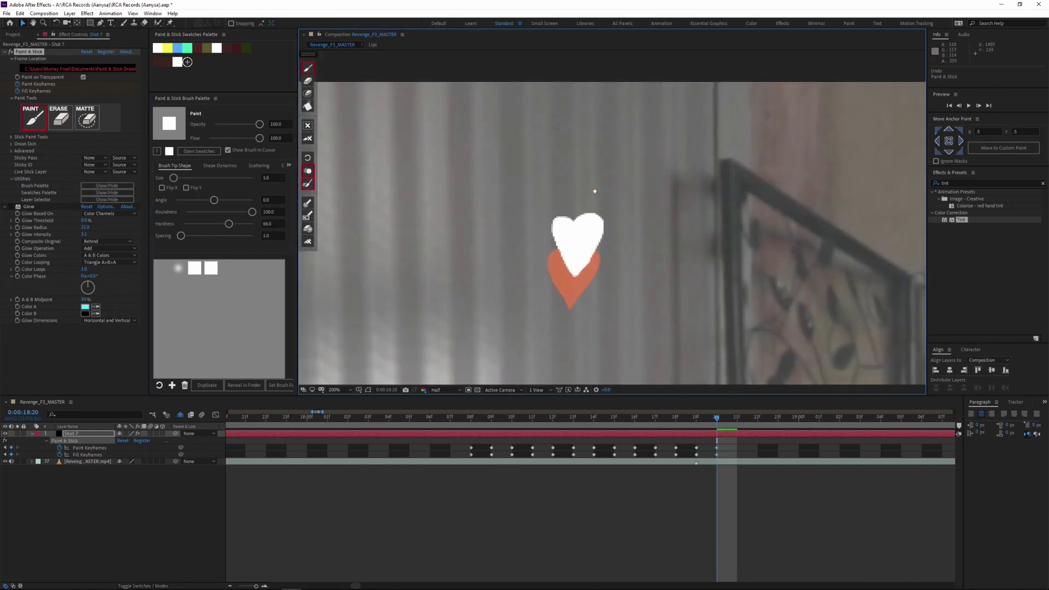
Step: Draw and fill the heart's next higher position at 0:00:18:21, undoing the misplaced stroke
key(Page_Down)
drag(573, 193, 571, 234)
key(ctrl+z)
click(232, 268)
click(578, 209)
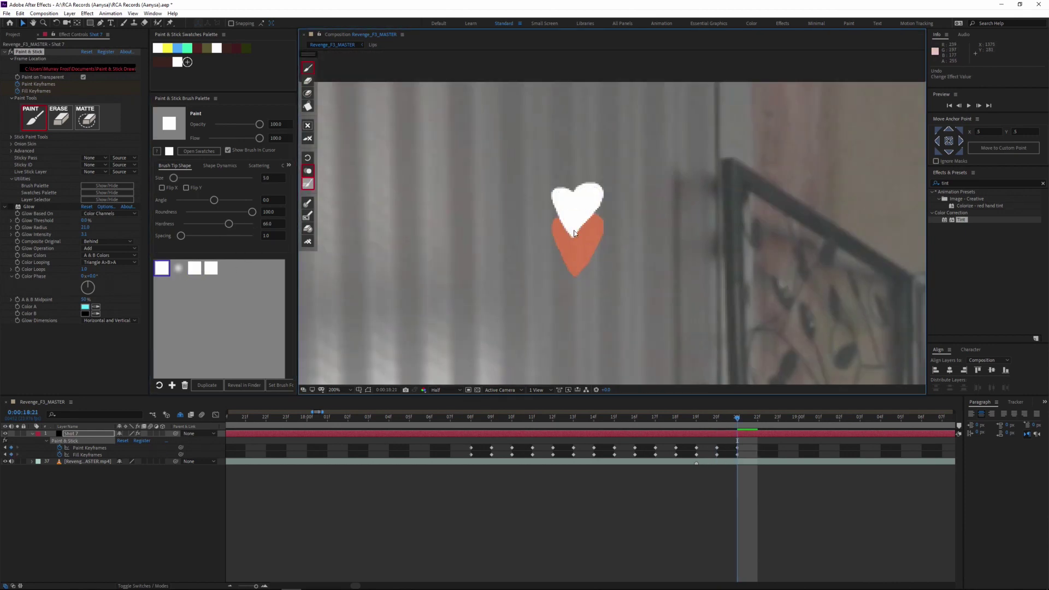
Step: Paint the heart higher on each frame after 0:00:18:21 until it nears the upper edge of the picture
key(Page_Down)
drag(574, 164, 552, 182)
click(162, 268)
key(Page_Down)
mouse_move(574, 142)
mouse_down()
mouse_move(565, 169)
mouse_move(573, 151)
mouse_move(563, 79)
mouse_up()
key(ctrl+z)
click(162, 268)
key(Page_Down)
click(162, 267)
key(Page_Down)
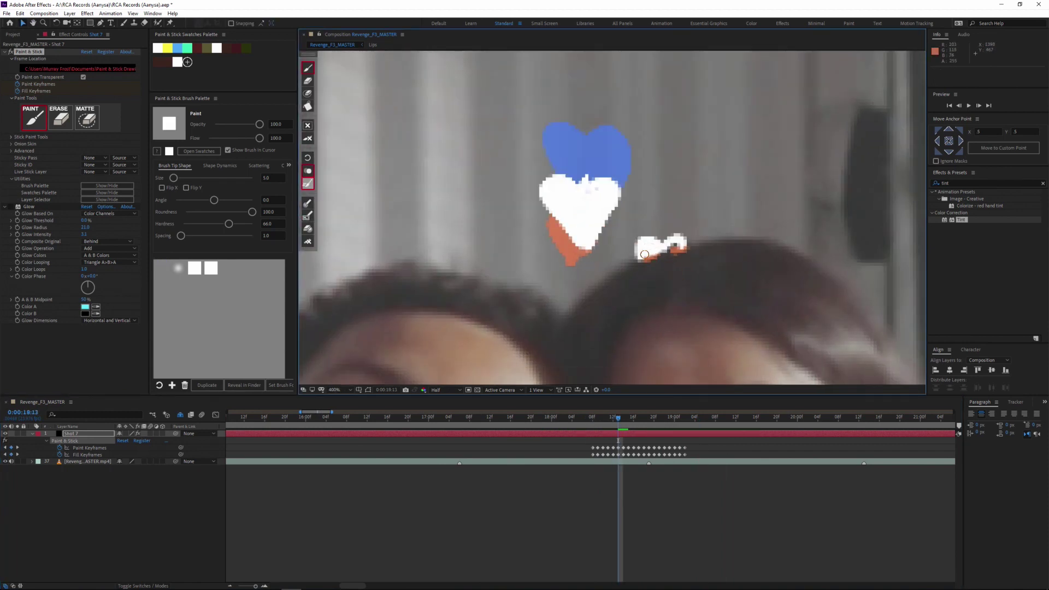
Step: Paint a second small heart emerging from the woman's hair, rising frame by frame from 0:00:18:13
key(Page_Down)
key(Page_Down)
drag(666, 236, 663, 226)
key(Page_Down)
drag(663, 181, 672, 195)
key(Page_Down)
mouse_move(664, 155)
mouse_down()
mouse_move(663, 165)
mouse_move(669, 149)
mouse_up()
key(Page_Down)
key(Page_Down)
mouse_move(629, 223)
mouse_down()
mouse_move(610, 212)
mouse_move(620, 204)
mouse_move(625, 223)
mouse_up()
key(Page_Down)
Step: Continue the second heart upward through the remaining frames of its rise
key(Page_Down)
mouse_move(624, 162)
mouse_down()
mouse_move(637, 133)
mouse_move(627, 115)
mouse_move(601, 219)
mouse_up()
key(Page_Down)
key(Page_Down)
key(Page_Down)
key(Page_Down)
key(Page_Down)
drag(601, 178, 601, 191)
key(Page_Down)
key(Page_Down)
key(Page_Down)
Step: Return to the early frames of the heart animation and start painting another rising heart above the couple
click(340, 391)
click(349, 400)
drag(700, 418, 618, 418)
scroll(553, 229, up, 2)
click(541, 263)
key(Page_Down)
mouse_move(562, 268)
mouse_down()
mouse_move(576, 227)
mouse_move(554, 221)
mouse_move(568, 230)
mouse_move(563, 213)
mouse_move(570, 219)
mouse_move(582, 188)
mouse_move(574, 160)
mouse_up()
key(Page_Down)
key(Page_Down)
key(Page_Down)
key(Page_Down)
key(Page_Down)
key(Page_Down)
Step: Paint the additional heart at a higher position on each following frame to complete its rise
drag(598, 238, 584, 230)
key(Page_Down)
drag(583, 180, 580, 213)
key(Page_Down)
drag(584, 146, 595, 251)
key(Page_Down)
mouse_move(581, 206)
mouse_down()
mouse_move(595, 218)
mouse_move(571, 219)
mouse_up()
key(Page_Down)
mouse_move(580, 174)
mouse_down()
mouse_move(589, 196)
mouse_move(593, 275)
mouse_up()
key(Page_Down)
key(Page_Down)
mouse_move(603, 193)
mouse_down()
mouse_move(583, 182)
mouse_move(636, 203)
mouse_up()
key(Page_Down)
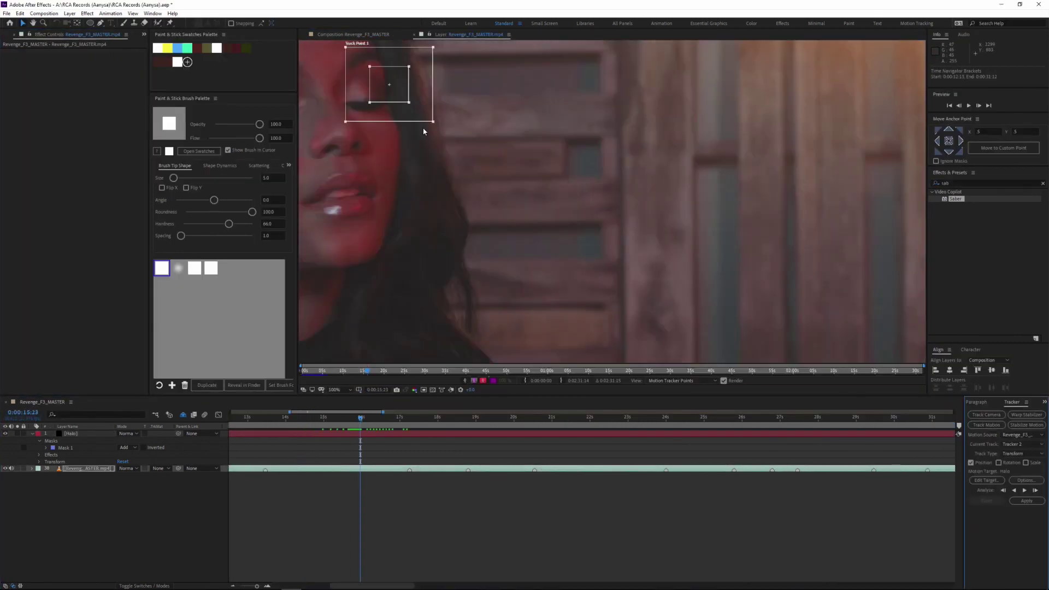
Step: Analyze the track point on the woman's forehead forward from 0:00:15:23 for the halo
click(1035, 490)
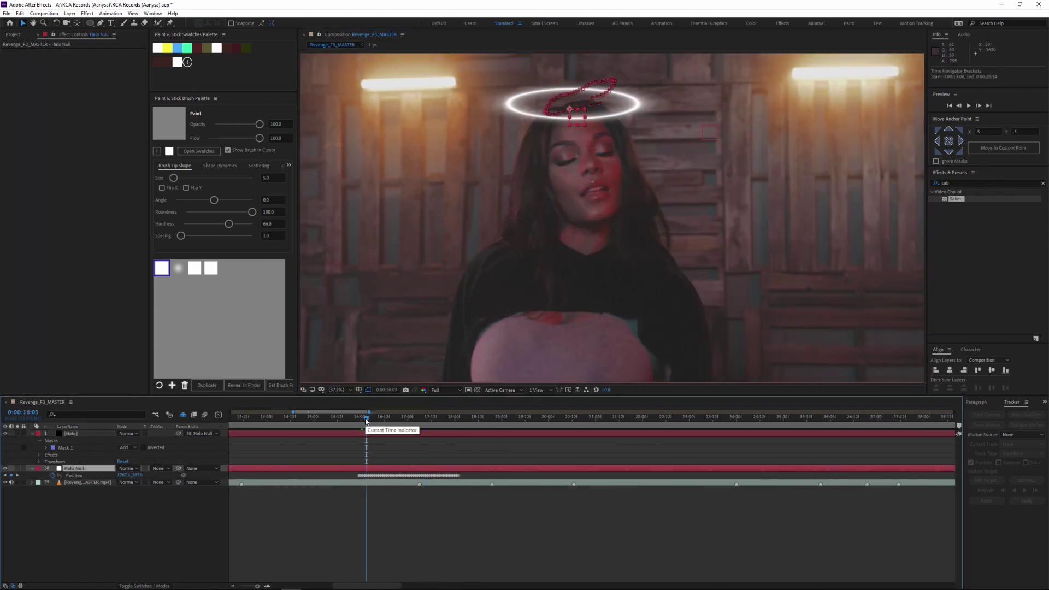
Step: Rotate the halo at successive points from 0:00:16:03 onward to match the tilt of the woman's head
drag(336, 419, 367, 421)
key(w)
drag(650, 102, 644, 87)
drag(367, 421, 437, 422)
drag(437, 421, 476, 421)
drag(618, 85, 618, 79)
drag(477, 420, 515, 421)
drag(515, 421, 593, 420)
drag(594, 420, 727, 421)
drag(665, 95, 665, 90)
key(v)
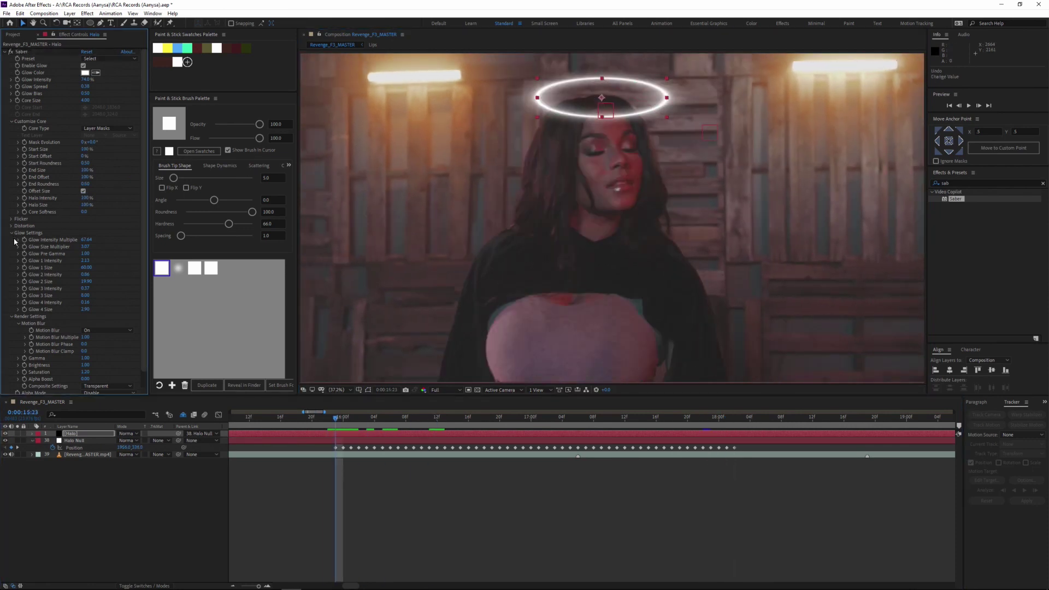
Step: Keyframe the Saber effect's Start Offset on the halo from 0:00:15:23 so the ring draws on, and reveal its keyframes
scroll(72, 170, down, 1)
click(24, 140)
drag(84, 139, 139, 140)
key(u)
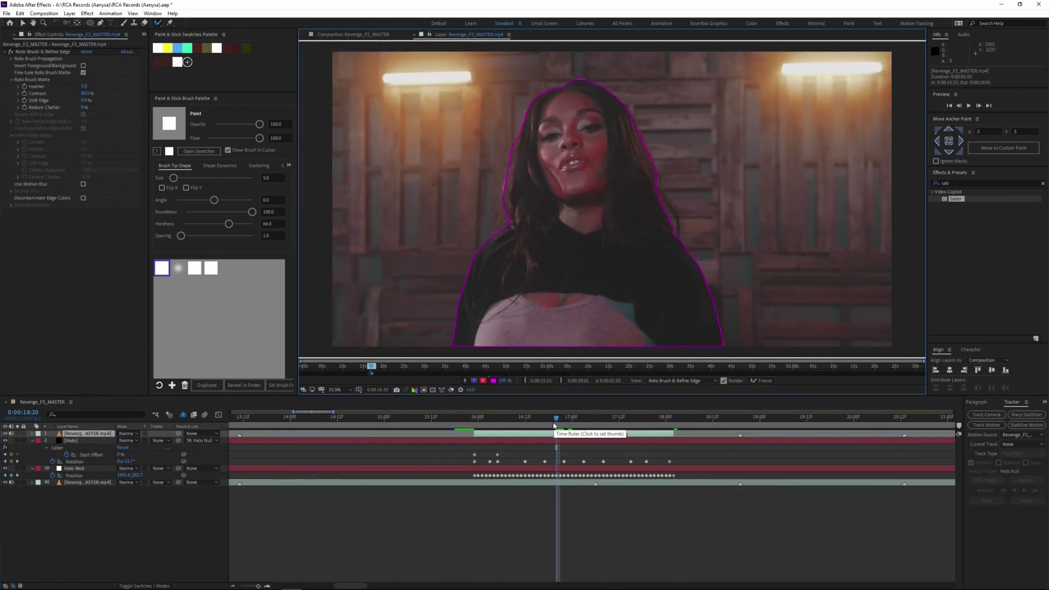
Step: Go back through the woman's Roto Brush matte to 0:00:16:00 and add the missed hair edge to the foreground
drag(601, 419, 533, 425)
key(Page_Up)
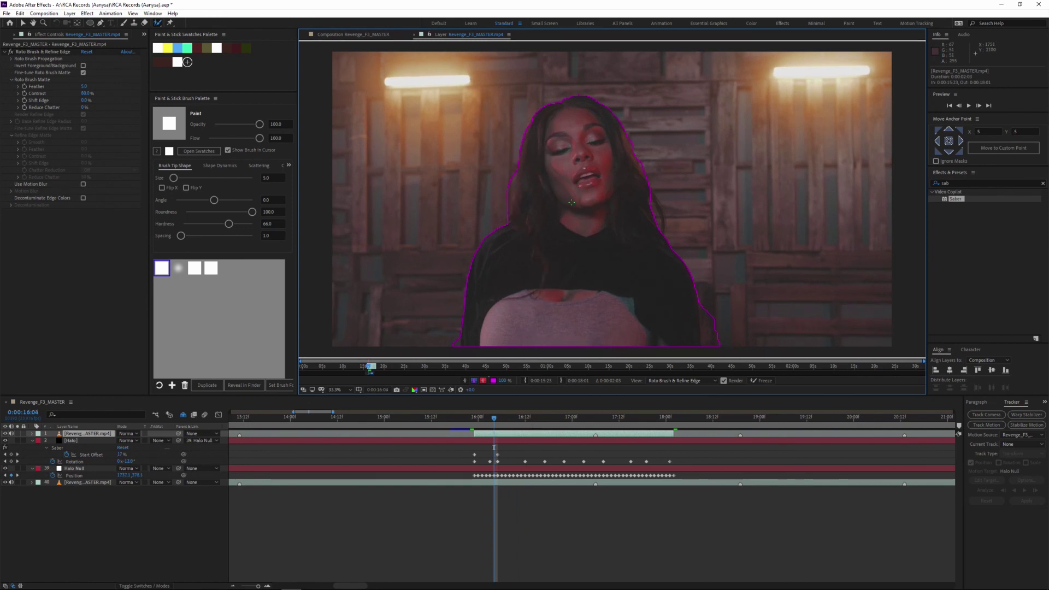
key(Page_Up)
key(Page_Up)
key(Page_Up)
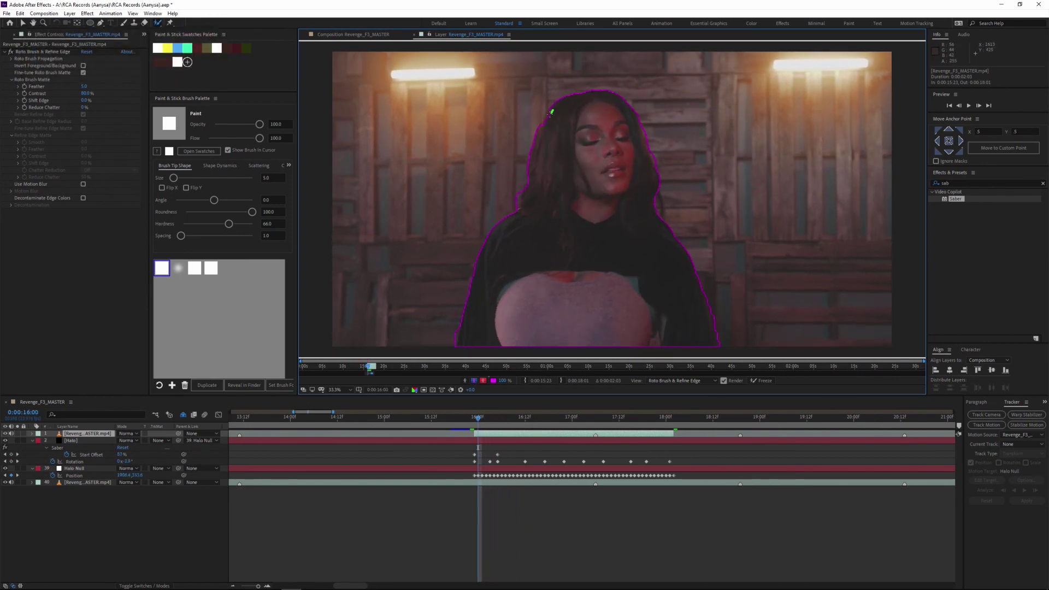
Step: Propagate the Roto Brush matte frame by frame to 0:00:16:21 and add the missed hair beside her face
key(Page_Down)
key(Page_Down)
key(Page_Down)
key(Page_Down)
key(Page_Down)
key(Page_Down)
key(Page_Down)
key(Page_Down)
key(Page_Down)
key(Page_Down)
key(Page_Down)
key(Page_Down)
key(Page_Down)
key(Page_Down)
key(Page_Down)
key(Page_Down)
key(Page_Down)
key(u)
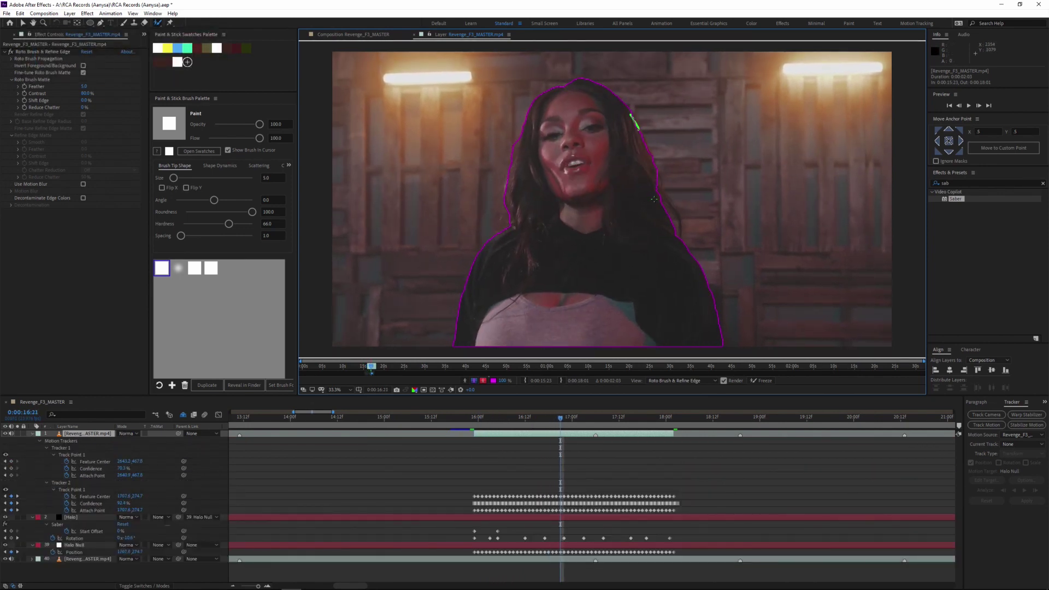
Step: Propagate the woman's Roto Brush matte frame by frame from 0:00:16:21 to the end of the shot at 0:00:18:02
key(Page_Down)
key(Page_Down)
key(Page_Down)
key(Page_Down)
key(Page_Down)
key(Page_Down)
key(Page_Down)
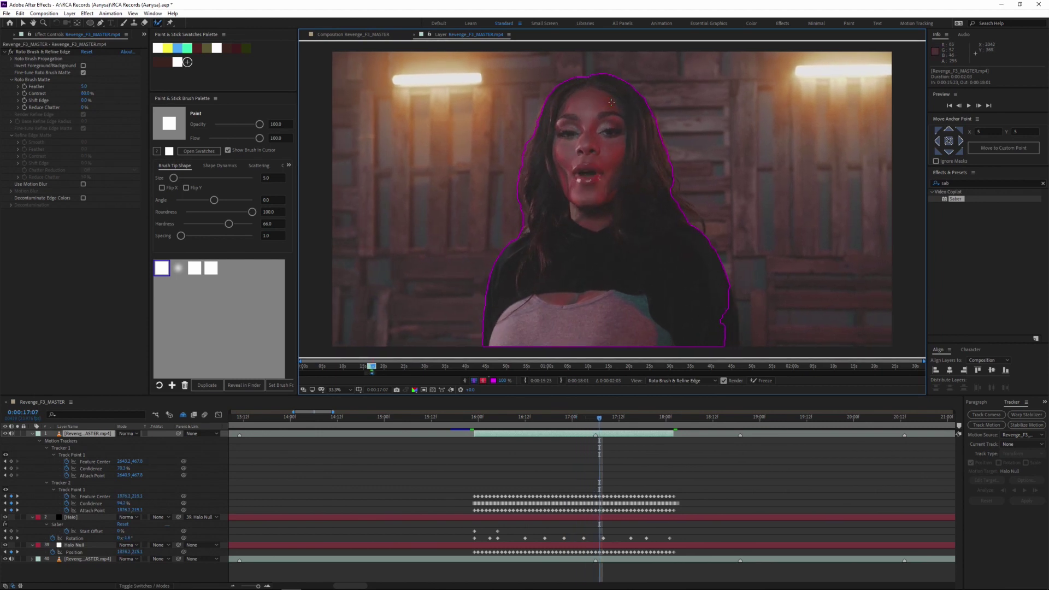
key(Page_Down)
key(Page_Down)
key(Page_Down)
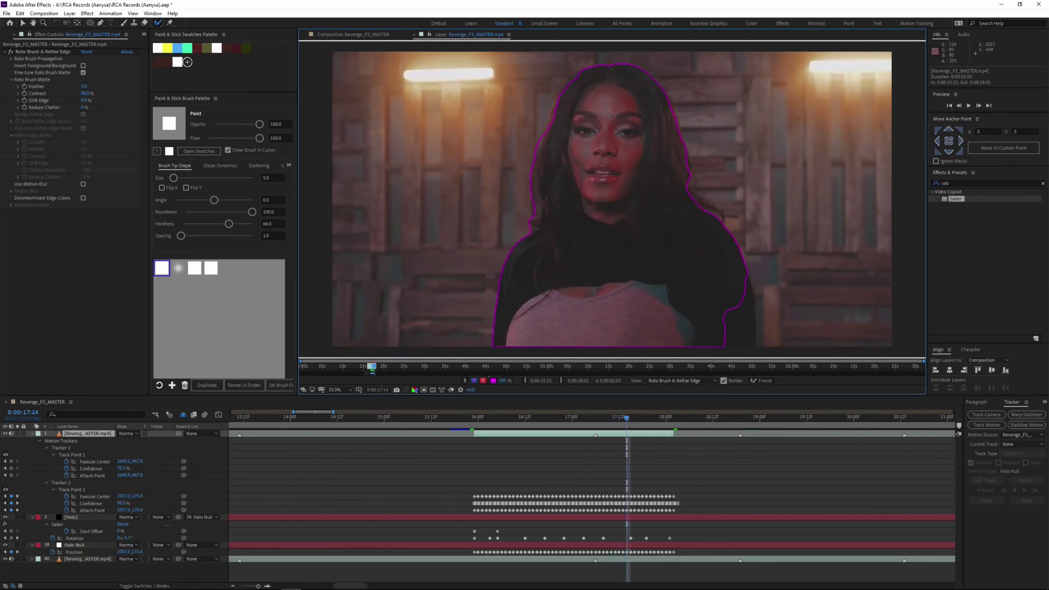
key(Page_Down)
key(Page_Down)
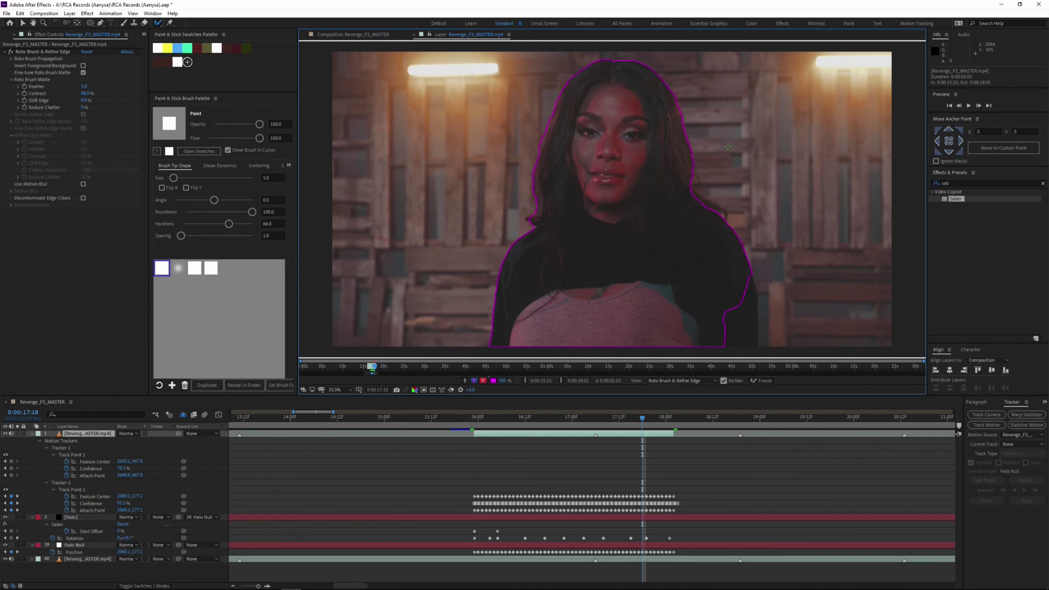
key(Page_Down)
key(Page_Down)
key(Page_Down)
key(Page_Down)
Step: Switch to the Refine Edge tool and brush along the woman's hair outline over the crown and down both sides at 0:00:18:00
right_click(583, 250)
key(Escape)
drag(157, 23, 191, 33)
scroll(612, 199, up, 2)
key(ctrl+z)
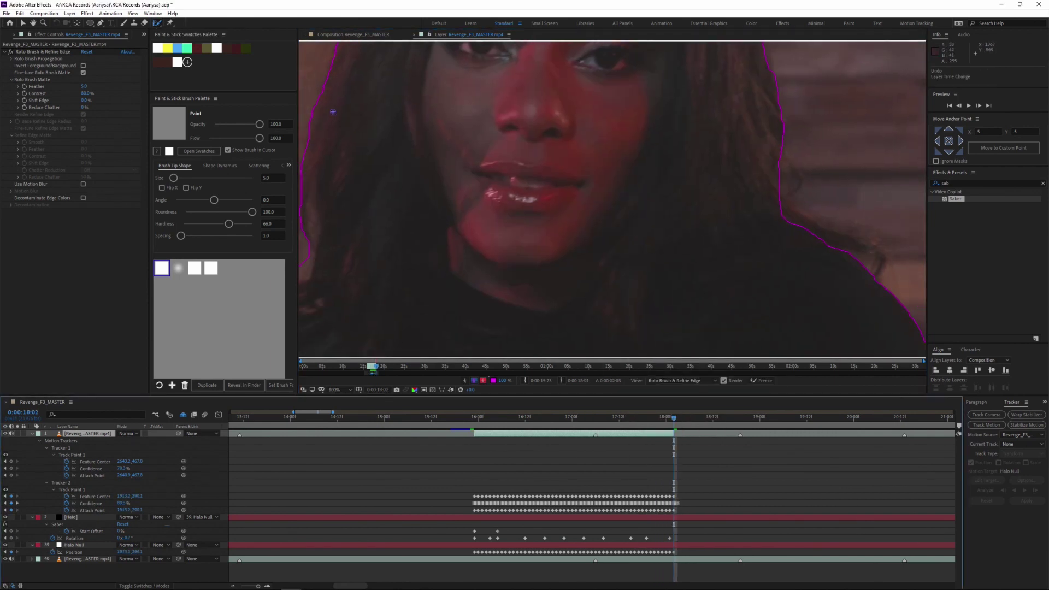
drag(382, 49, 453, 306)
scroll(757, 182, down, 2)
key(Page_Up)
key(Page_Up)
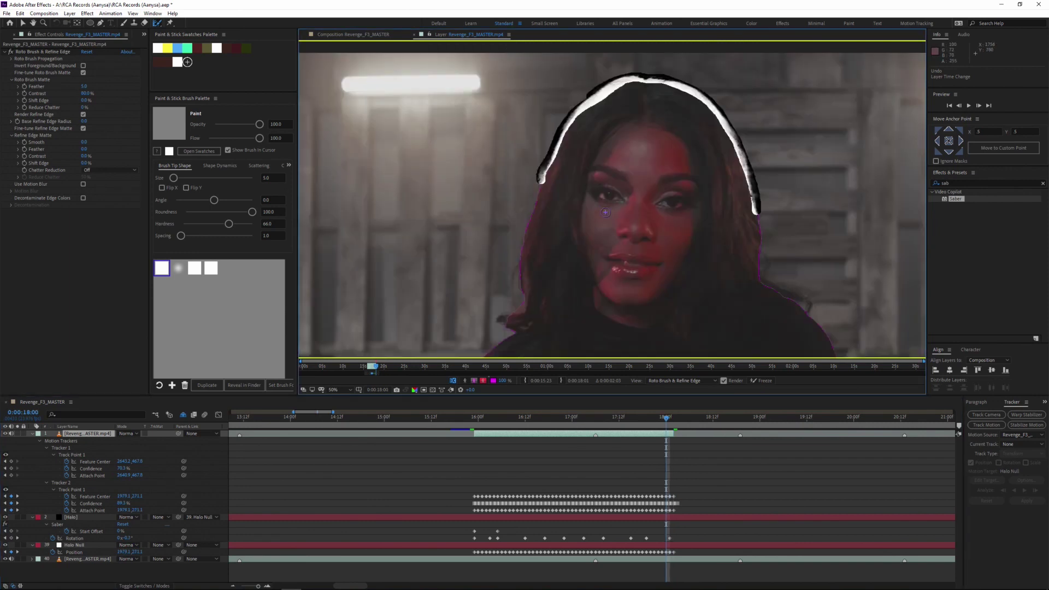
drag(757, 182, 763, 207)
Step: Refine the woman's hair edge on earlier frames back to 0:00:17:20 and check the halo in the composition
key(Page_Up)
mouse_move(552, 188)
mouse_down()
mouse_move(766, 193)
mouse_move(758, 132)
mouse_up()
key(Page_Up)
key(Page_Up)
drag(557, 189, 778, 200)
key(Page_Up)
key(Page_Up)
key(Page_Up)
click(354, 34)
key(space)
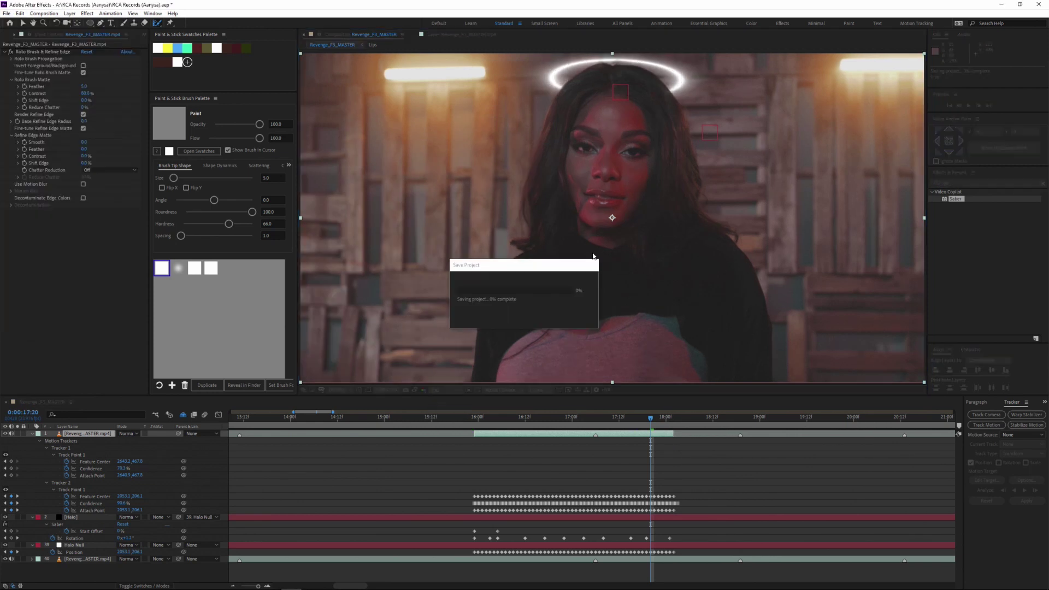
Step: Resume refining the woman's hair edge in the footage layer, working back from 0:00:17:20 to 0:00:17:08
click(461, 34)
key(Page_Up)
key(Page_Up)
key(Page_Up)
key(Page_Up)
mouse_move(789, 256)
mouse_down()
mouse_move(780, 211)
mouse_move(579, 116)
mouse_up()
key(Page_Up)
key(Page_Up)
key(Page_Up)
key(Page_Up)
key(Page_Up)
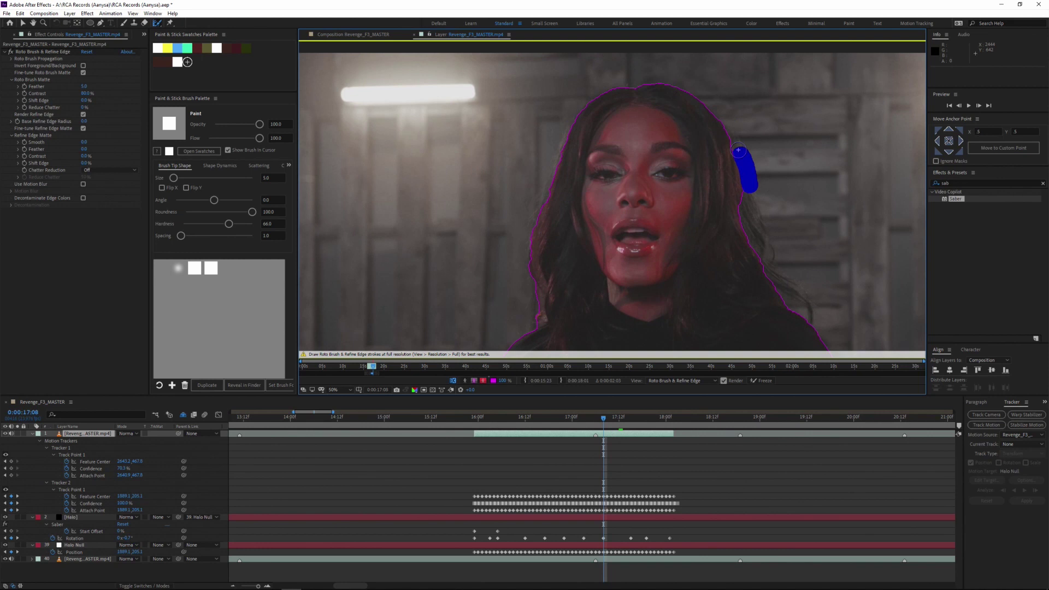
Step: Go back a few frames before 0:00:17:08 and brush the refine edge over the woman's hair from one side to the other
key(Page_Up)
key(Page_Up)
key(Page_Up)
key(Page_Up)
drag(735, 186, 535, 184)
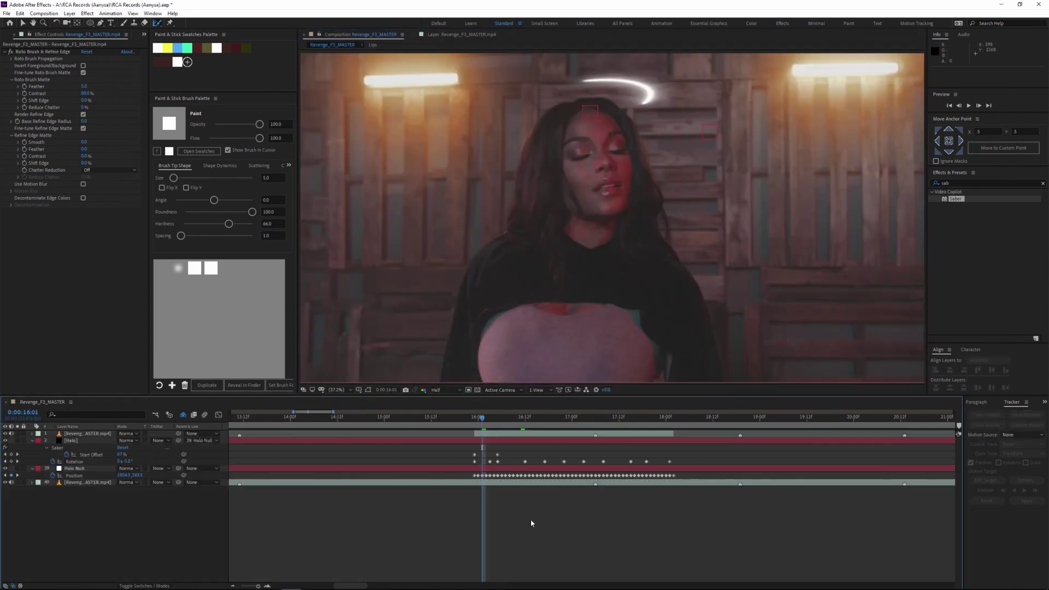
Step: Preview the halo and keyframe its position so the ring stays just above the woman's head around 0:00:17:12
key(space)
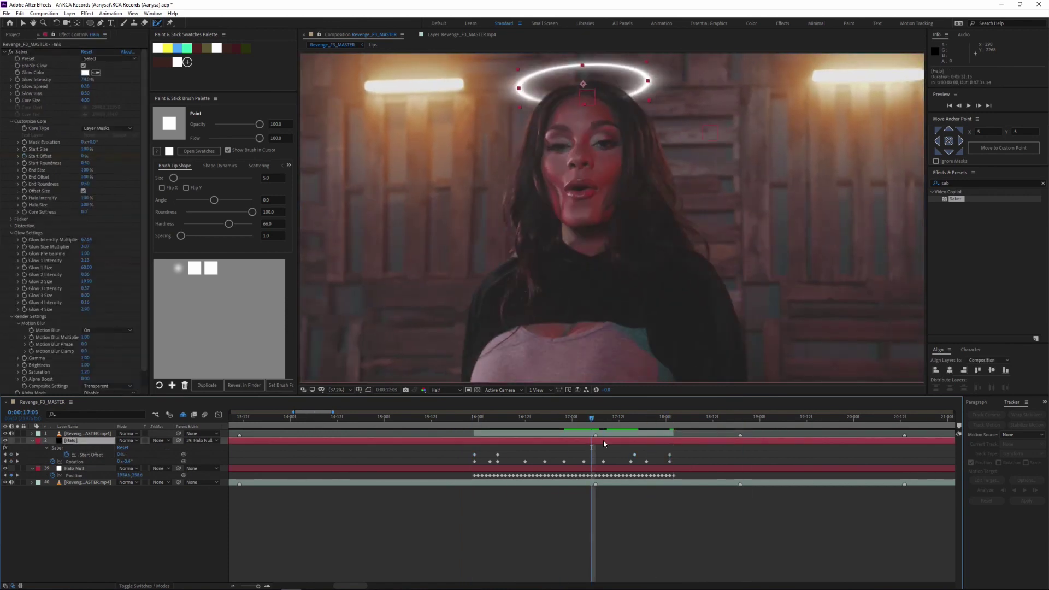
click(593, 338)
click(593, 335)
drag(658, 72, 657, 60)
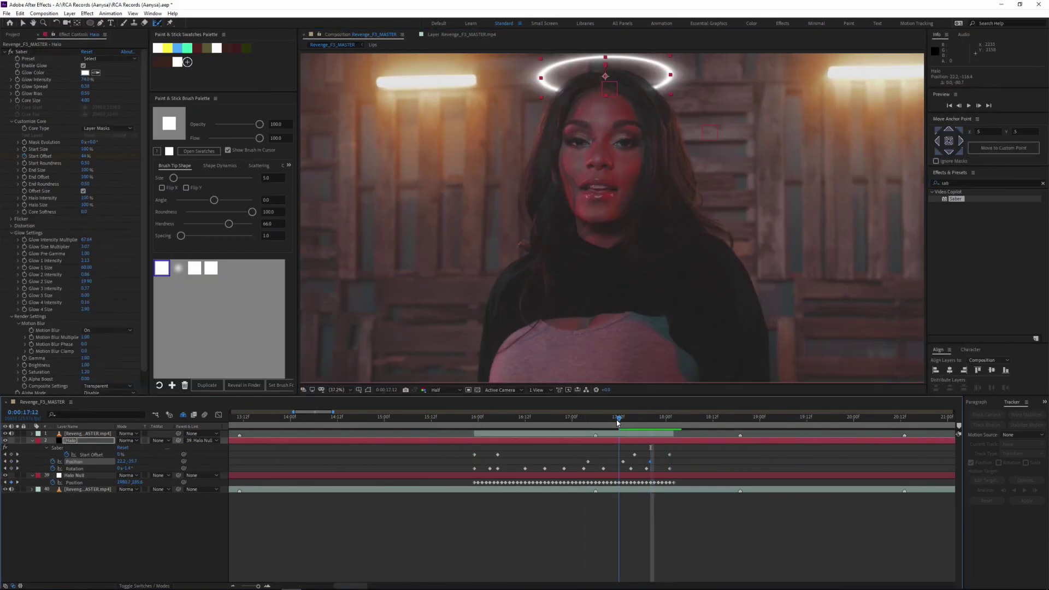
key(space)
drag(618, 419, 651, 420)
Step: Save the project, stretch the work area from the start to about 0:00:25, and play back the edit
click(452, 418)
key(space)
key(space)
key(ctrl+s)
drag(333, 412, 525, 412)
drag(294, 412, 230, 412)
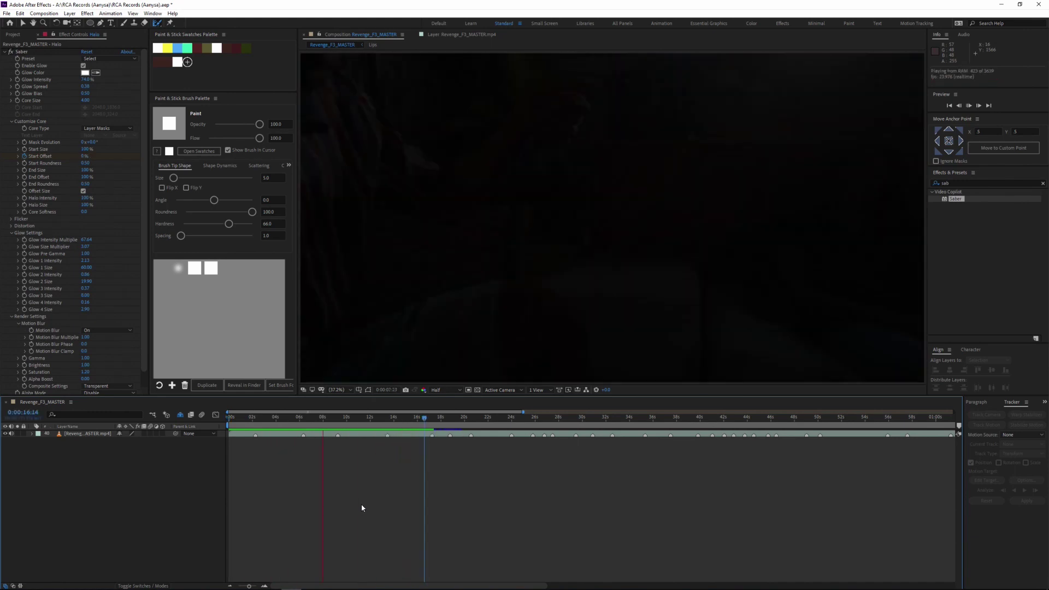
click(442, 418)
key(space)
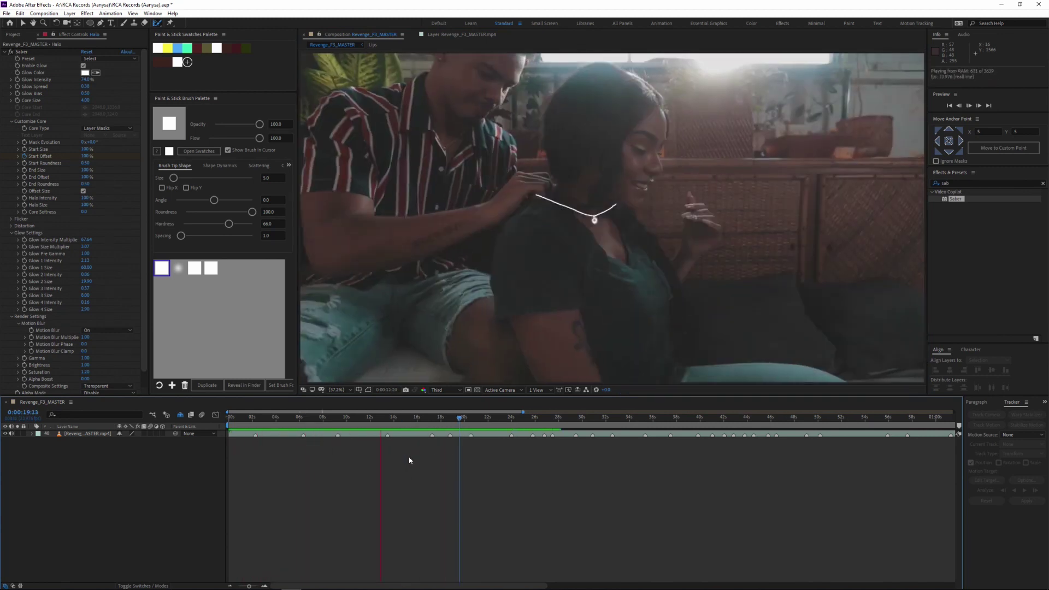
Step: Add a solid named Shot 7 with Paint & Stick and paint thin white rays radiating around the woman at 0:00:20:06
key(ctrl+y)
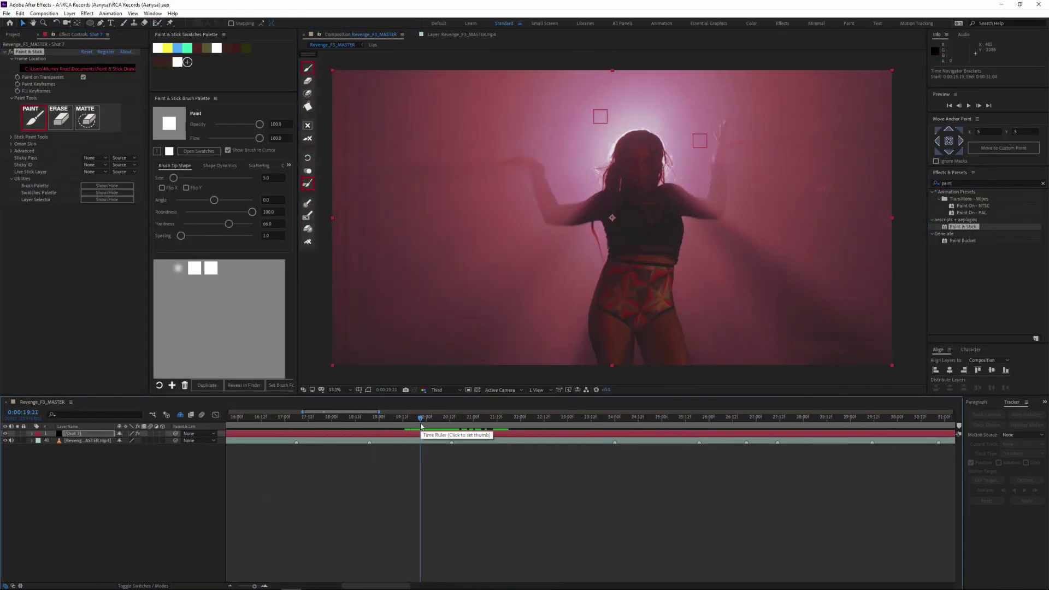
drag(421, 423, 438, 423)
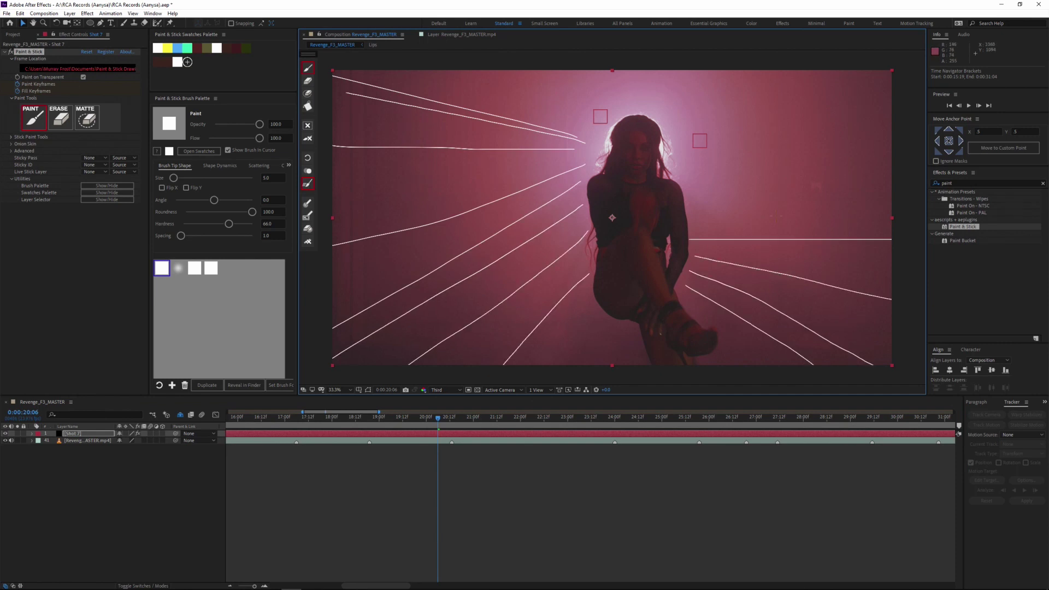
drag(683, 246, 888, 303)
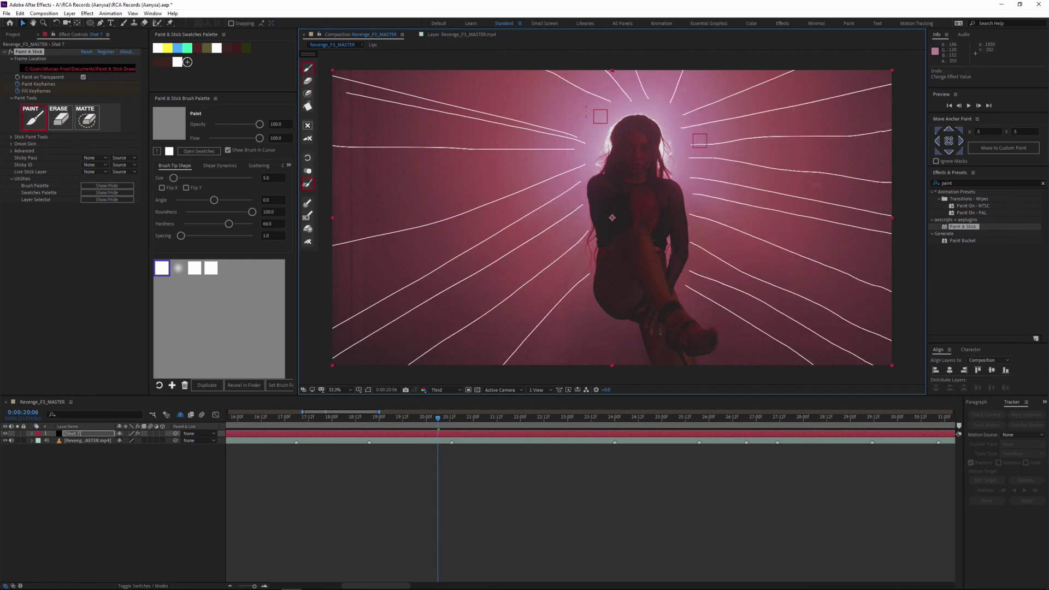
Step: Paint progressively shorter rays around the woman on each earlier frame from 0:00:20:05 back to 0:00:20:00
key(Page_Up)
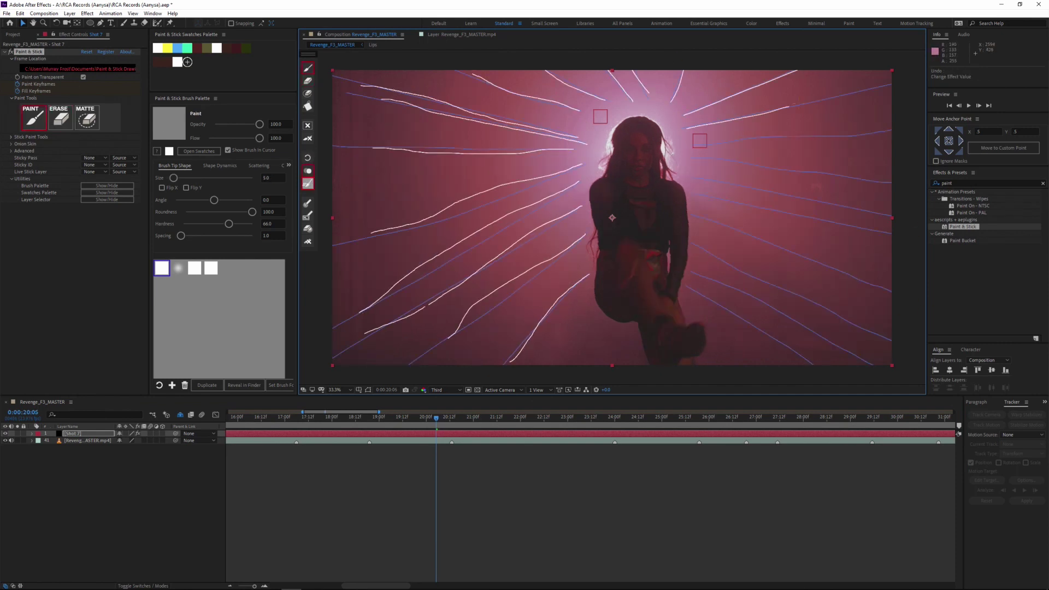
key(Page_Up)
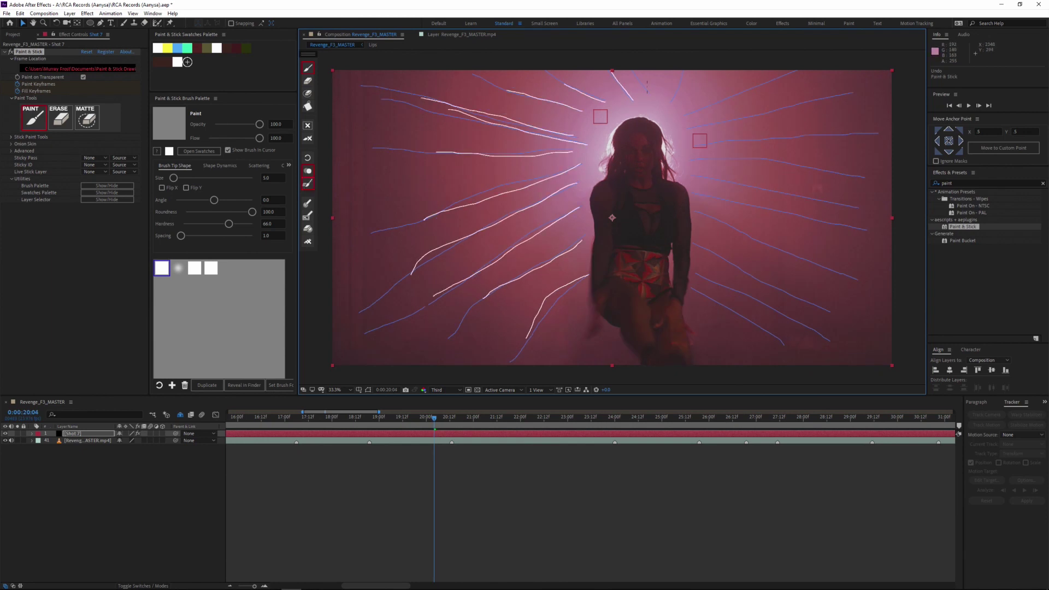
key(Page_Up)
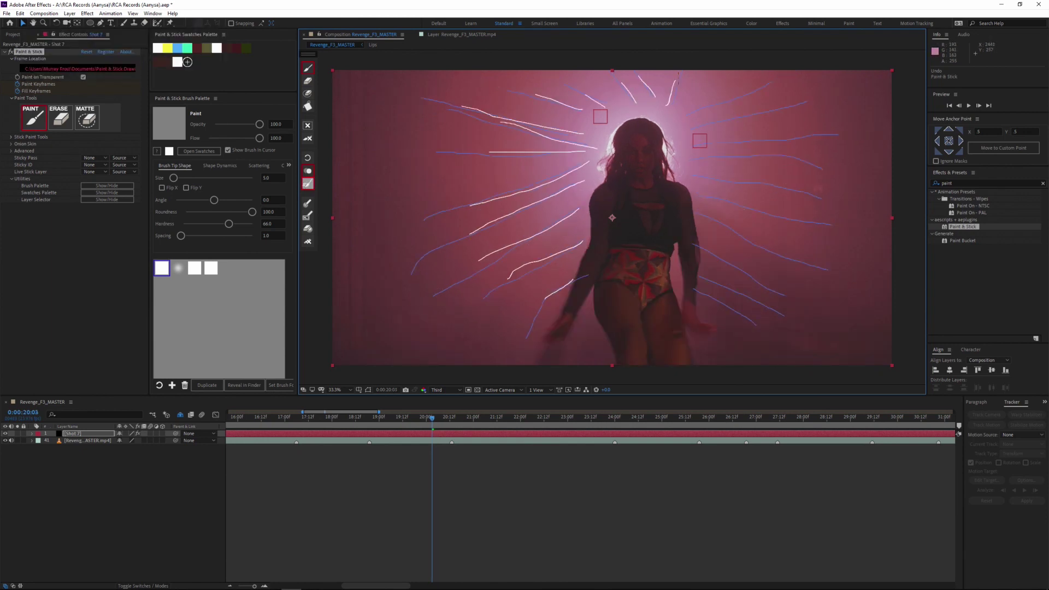
key(Page_Up)
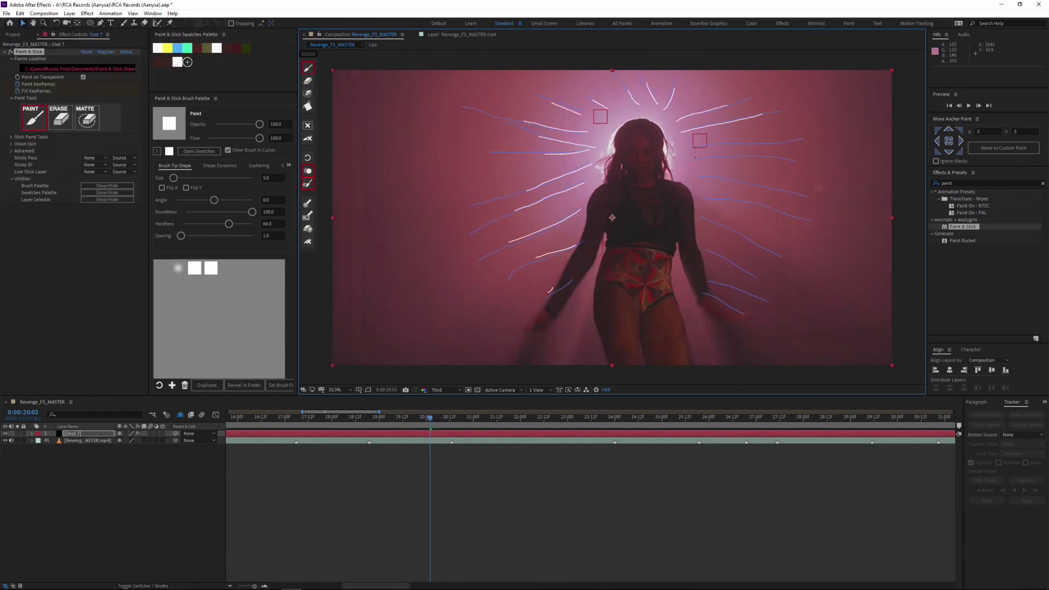
key(b)
key(Page_Up)
drag(567, 247, 555, 251)
drag(575, 214, 548, 225)
key(Page_Up)
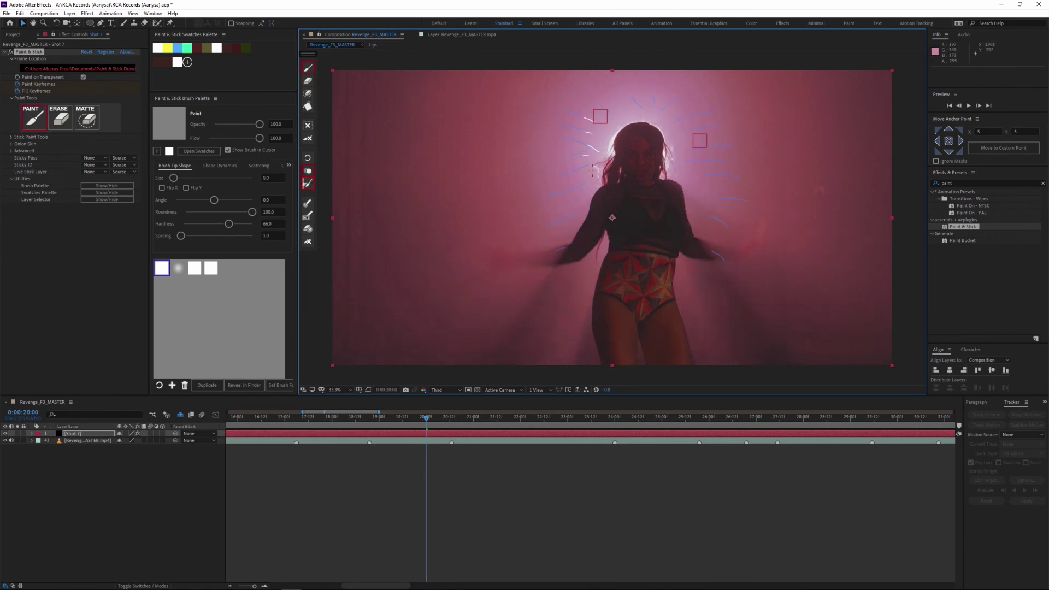
key(space)
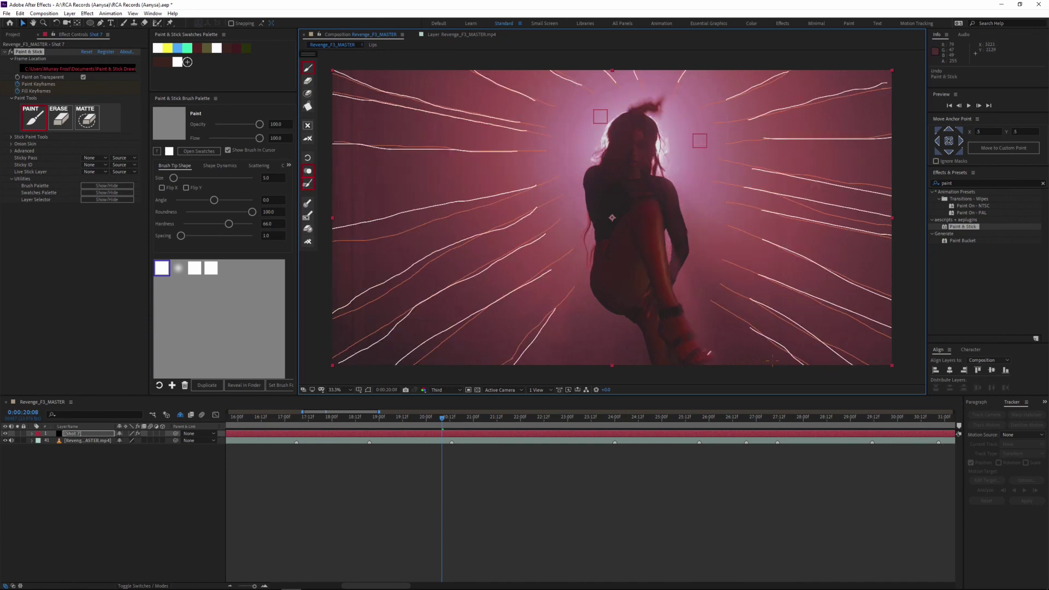
Step: Paint the receding rays at 0:00:20:09, starting them farther from the woman and running them to the frame edge
key(Page_Down)
drag(545, 329, 523, 365)
drag(537, 279, 390, 365)
drag(517, 252, 347, 354)
drag(511, 227, 333, 302)
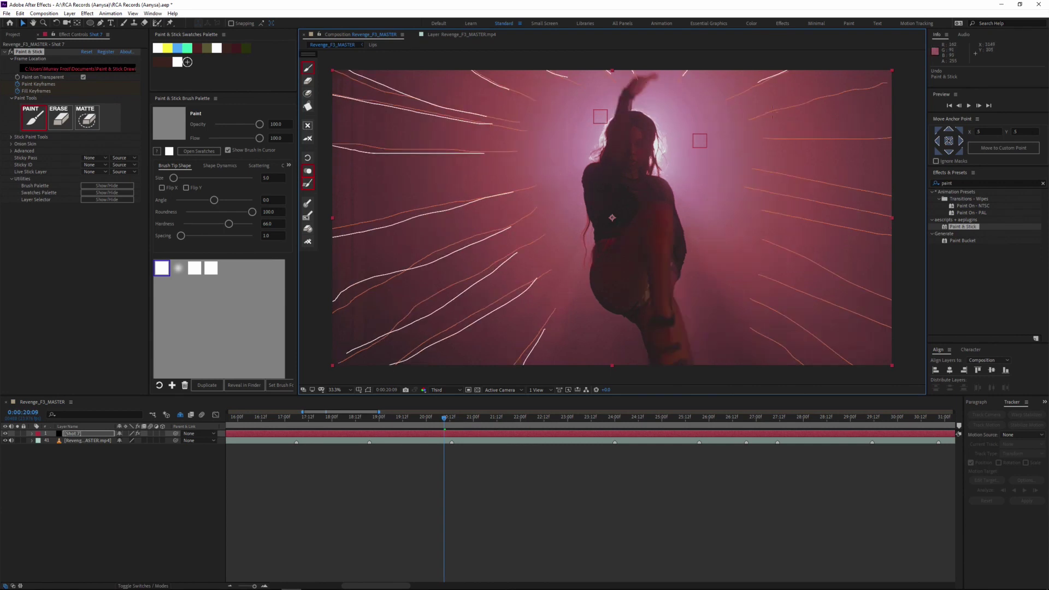
Step: Paint the next set of receding rays at 0:00:20:10, shortened further toward the frame's outer edge
key(Page_Down)
drag(535, 345, 522, 365)
drag(520, 299, 388, 365)
drag(481, 281, 332, 353)
drag(487, 239, 333, 298)
drag(470, 206, 333, 246)
drag(449, 152, 332, 143)
Step: Paint still shorter rays near the frame edge at 0:00:20:11 and preview the ray burst
key(Page_Down)
drag(473, 73, 470, 70)
drag(422, 100, 368, 70)
drag(433, 115, 332, 96)
drag(408, 152, 333, 145)
drag(434, 217, 333, 252)
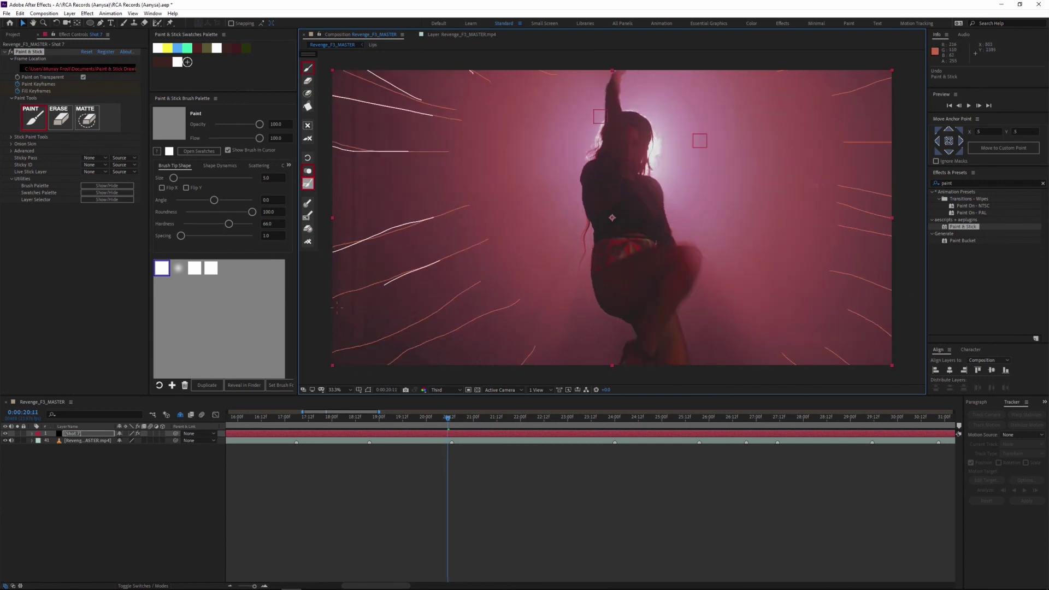
key(space)
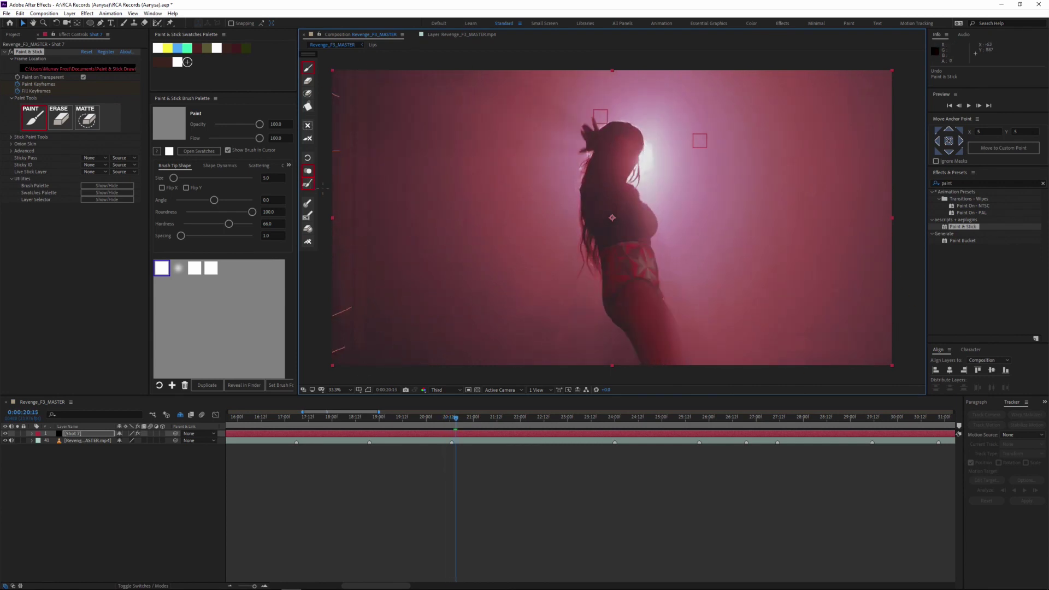
key(space)
mouse_move(474, 419)
mouse_down()
mouse_move(452, 420)
mouse_move(461, 428)
mouse_up()
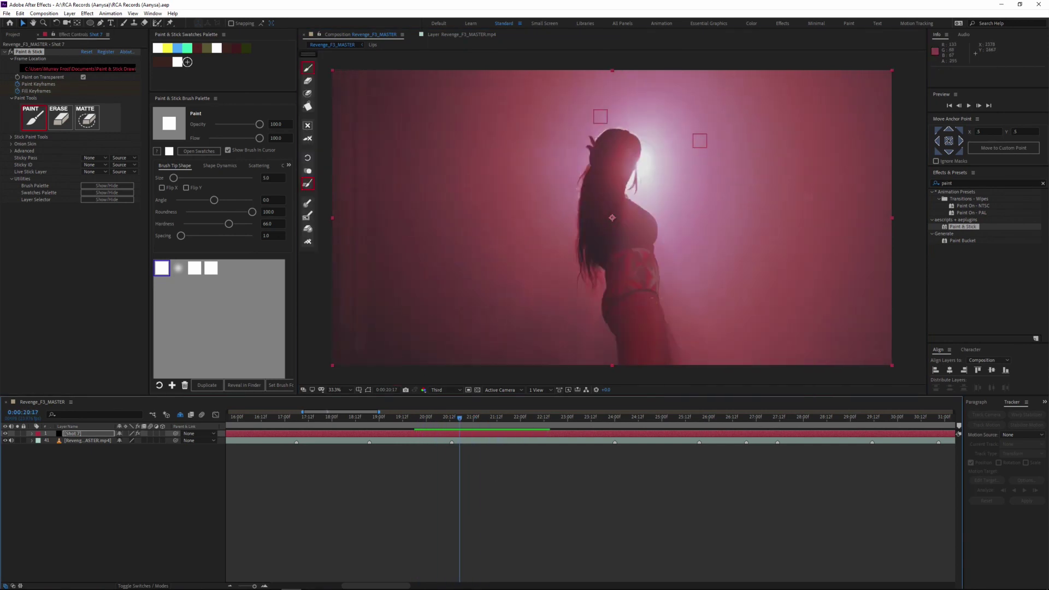
Step: With a size 7 white brush and onion skin on, paint the start of a curved waist band up to 0:00:20:19
click(212, 266)
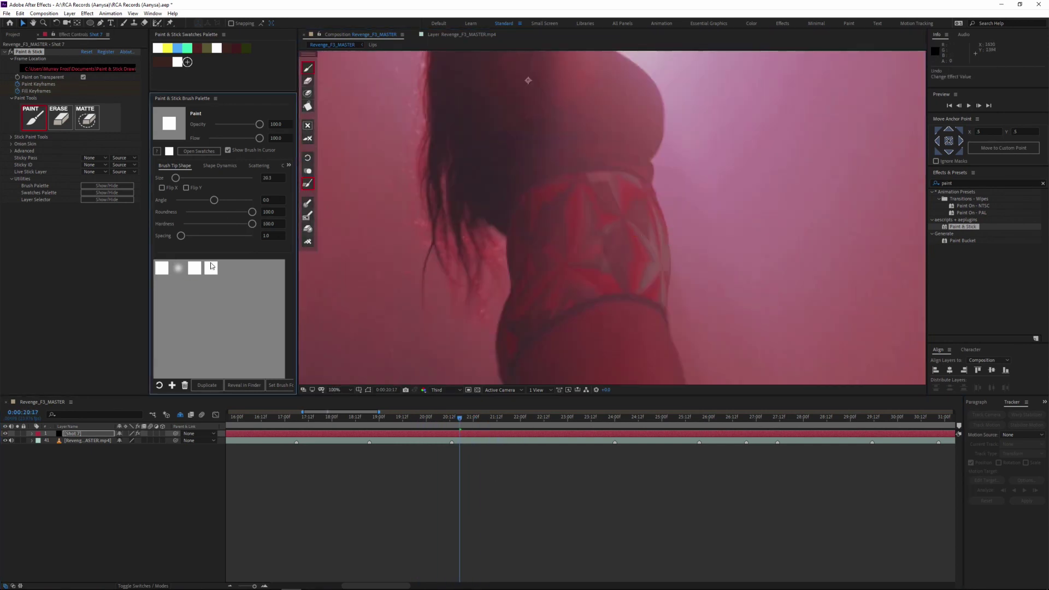
drag(675, 219, 667, 244)
key(Page_Down)
click(307, 171)
key(Page_Down)
drag(614, 221, 667, 244)
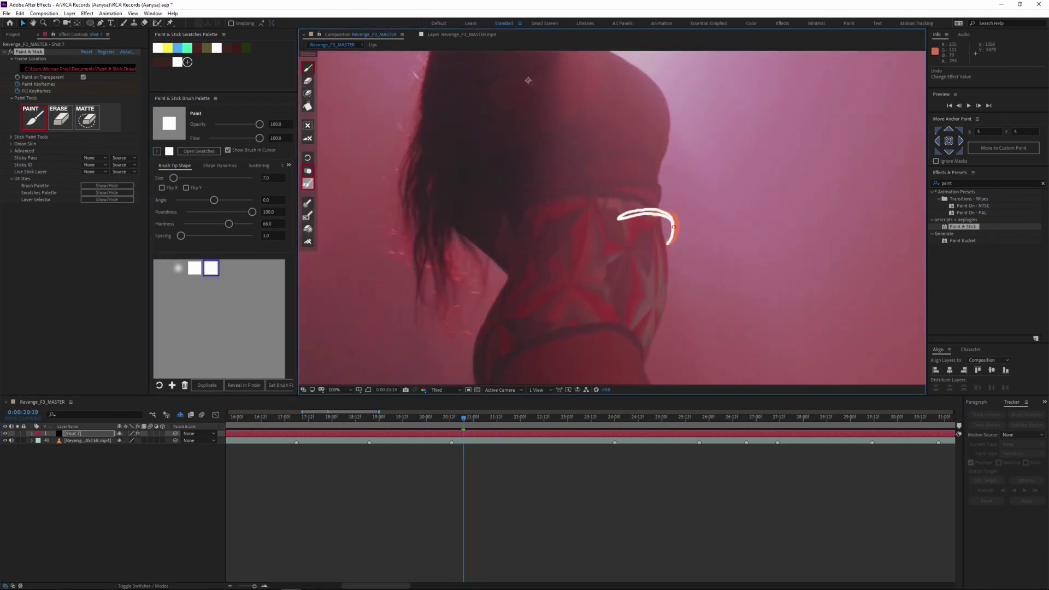
Step: Paint the waist band longer across the woman's front on frames 0:00:20:20 and 0:00:20:21
key(Page_Down)
scroll(626, 220, up, 1)
drag(601, 235, 710, 228)
key(Page_Down)
drag(720, 273, 481, 303)
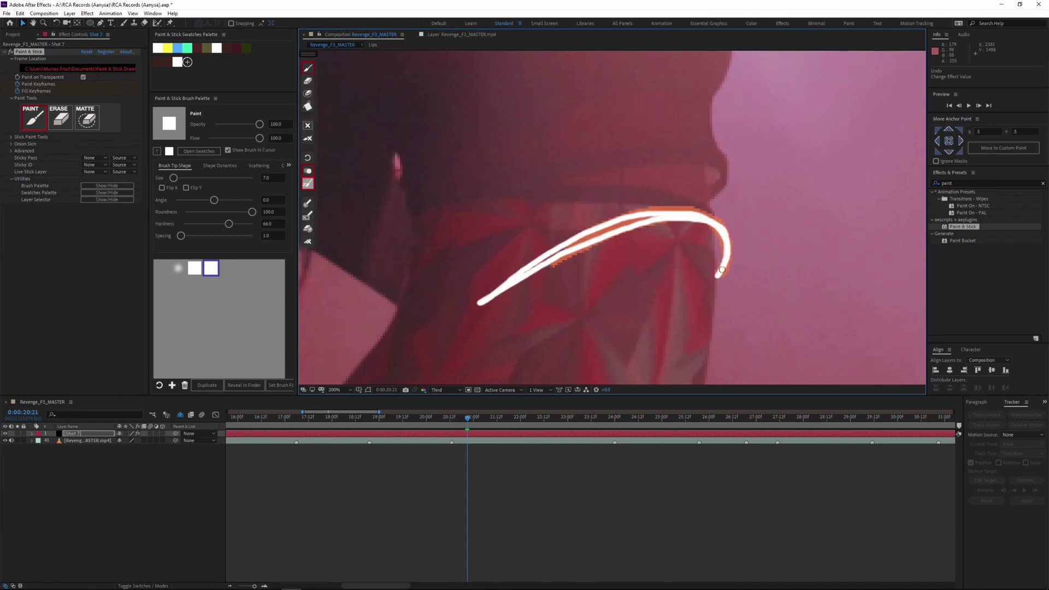
drag(551, 264, 482, 304)
Step: Extend the painted band further around the woman's waist on frames 0:00:20:22 and 0:00:20:23
key(Page_Down)
drag(722, 270, 650, 221)
drag(485, 299, 595, 192)
key(Page_Down)
mouse_move(833, 134)
mouse_down()
mouse_move(772, 109)
mouse_move(422, 321)
mouse_up()
key(Page_Down)
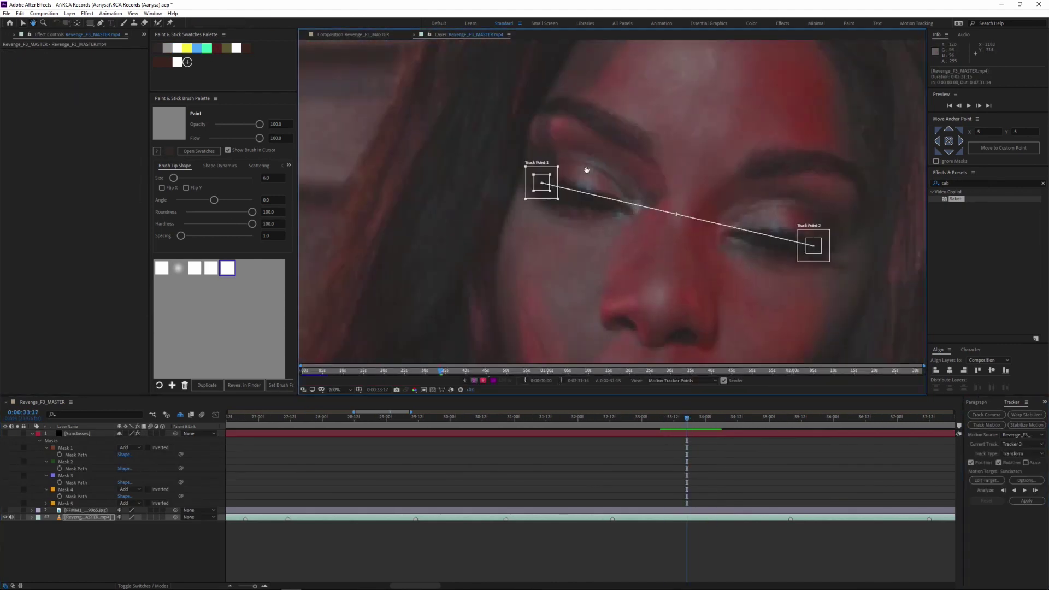
Step: Track the position and rotation of the woman's eyes from 0:00:33:17 with two track points, and check the glowing sunglasses' motion
drag(744, 241, 744, 241)
click(1025, 491)
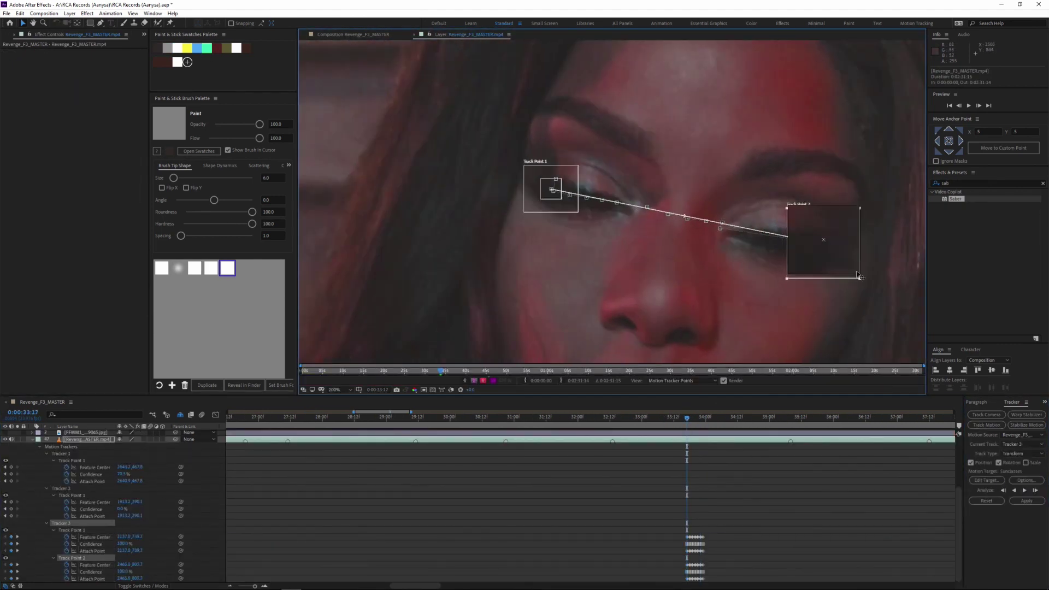
click(1004, 490)
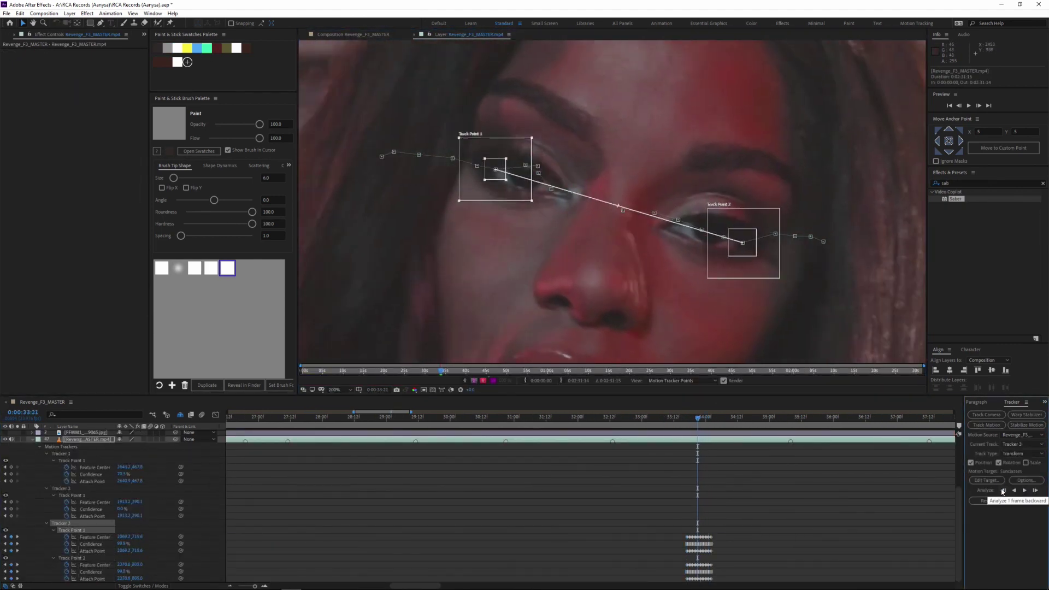
click(1025, 490)
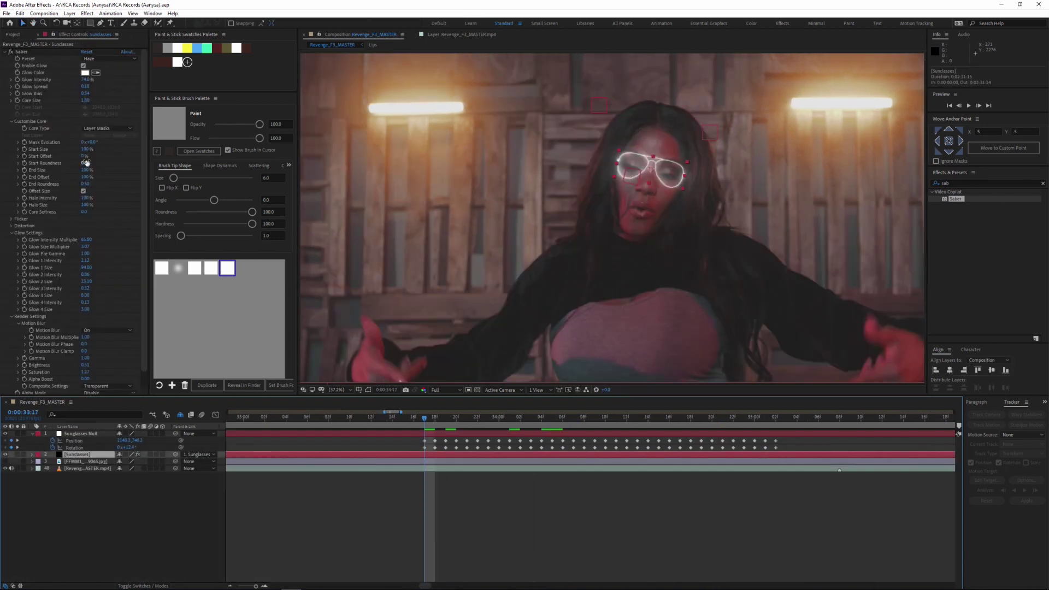
drag(428, 418, 490, 422)
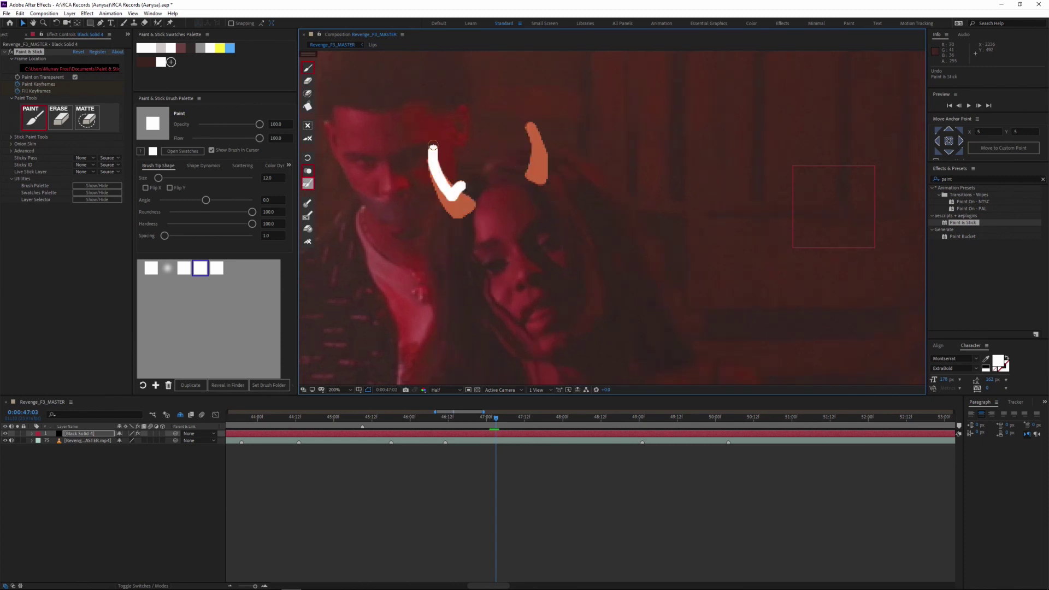
Step: Paint the woman's two white horns on frames 0:00:47:04 to 0:00:47:06 with the size 12 brush, following her head
key(Page_Down)
mouse_move(481, 181)
mouse_down()
mouse_move(505, 211)
mouse_move(499, 199)
mouse_up()
drag(552, 125, 566, 170)
key(Page_Down)
drag(509, 197, 488, 194)
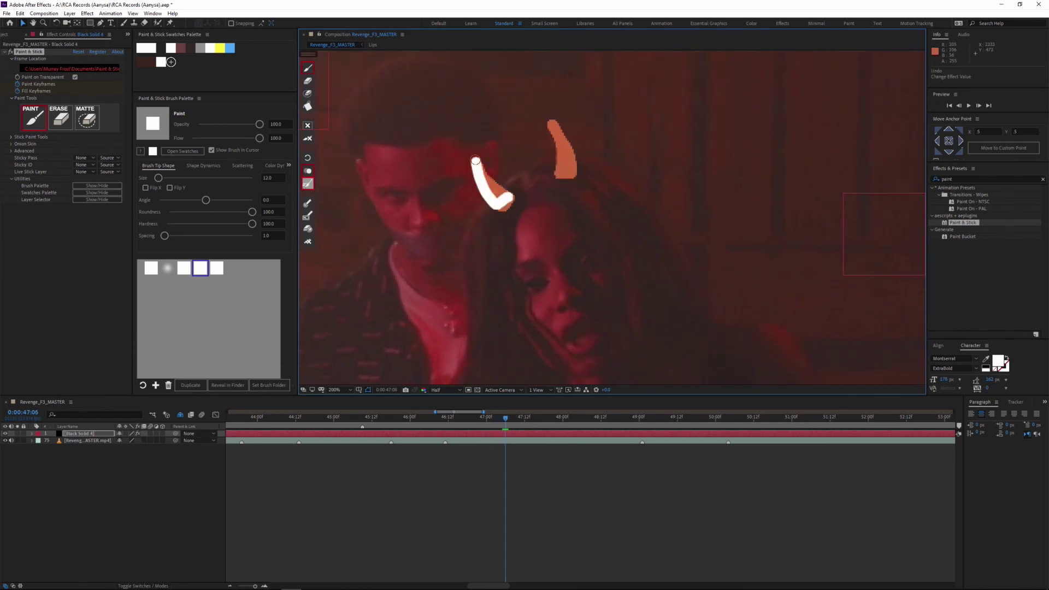
Step: Paint the two white horns above the woman's head on frames 0:00:47:07 and 0:00:47:08
key(Page_Down)
drag(489, 156, 496, 189)
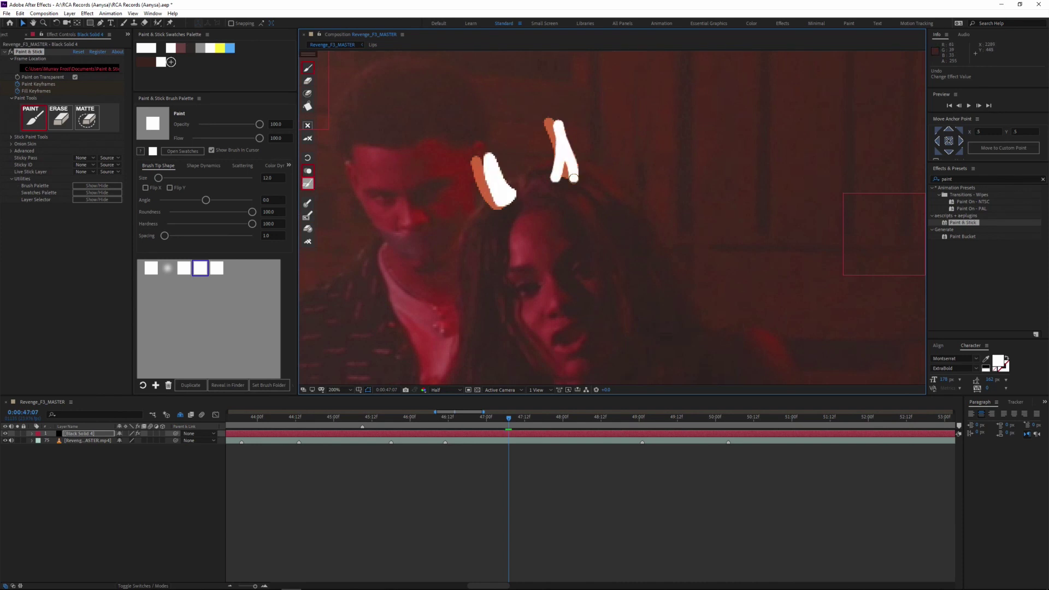
key(Page_Down)
drag(507, 202, 501, 210)
key(Page_Up)
key(Page_Down)
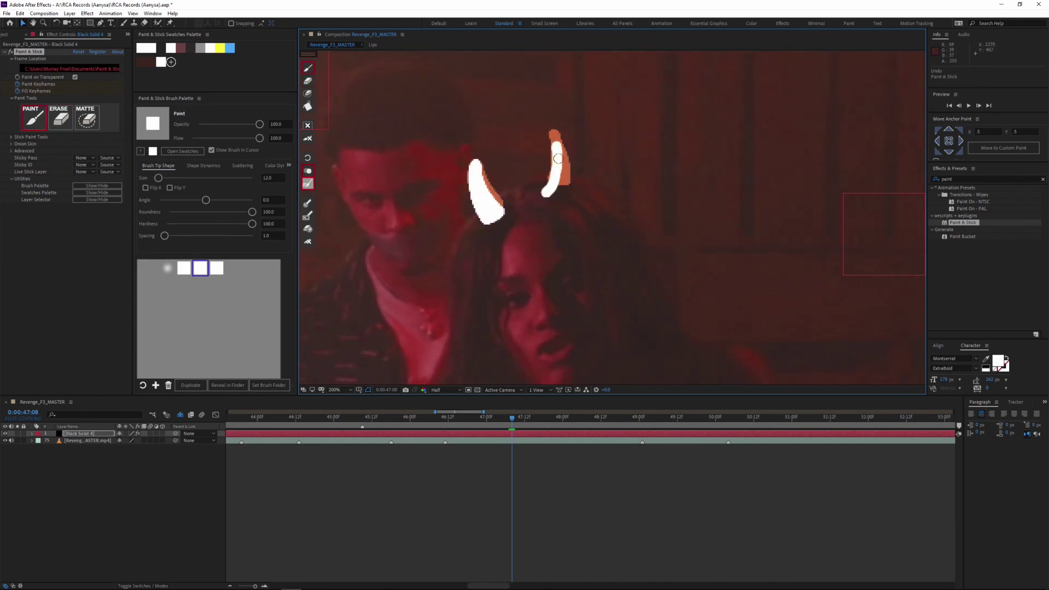
Step: Paint both horns at the woman's new head position on frames 0:00:47:09 and 0:00:47:10
key(Page_Down)
drag(471, 192, 488, 228)
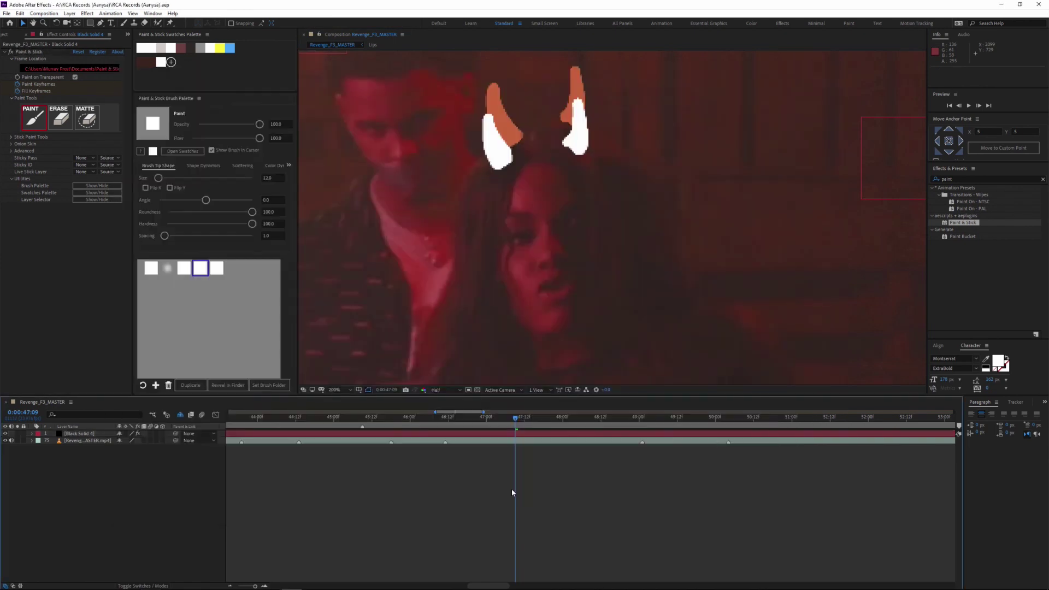
key(Page_Down)
click(526, 178)
drag(492, 187, 485, 151)
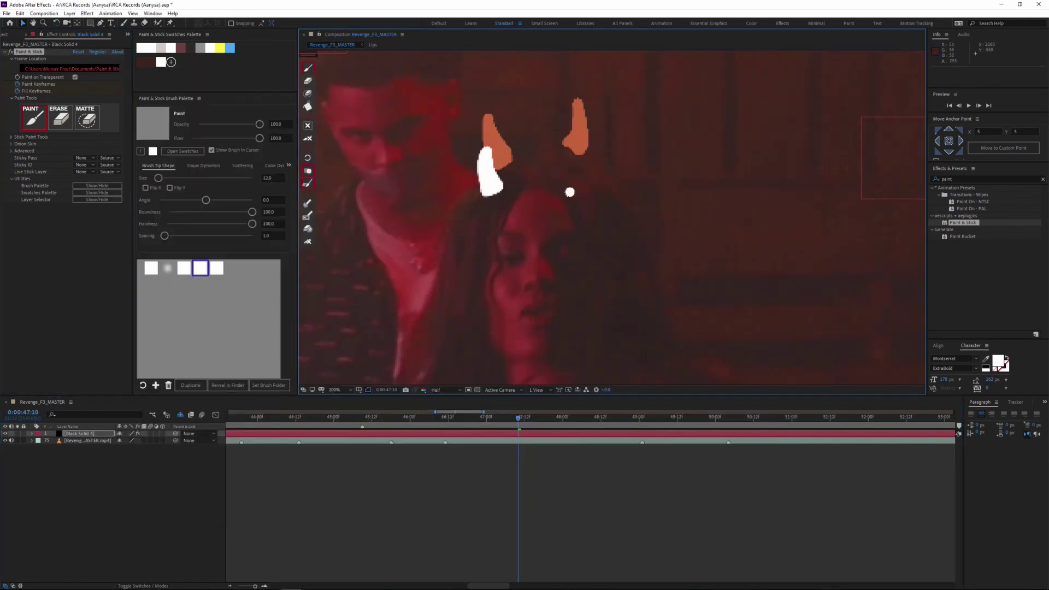
drag(563, 171, 576, 134)
Step: Paint the pair of horns on frames 0:00:47:11 to 0:00:47:13, following the woman's head
key(Page_Down)
drag(499, 210, 497, 174)
drag(577, 220, 591, 187)
key(Page_Down)
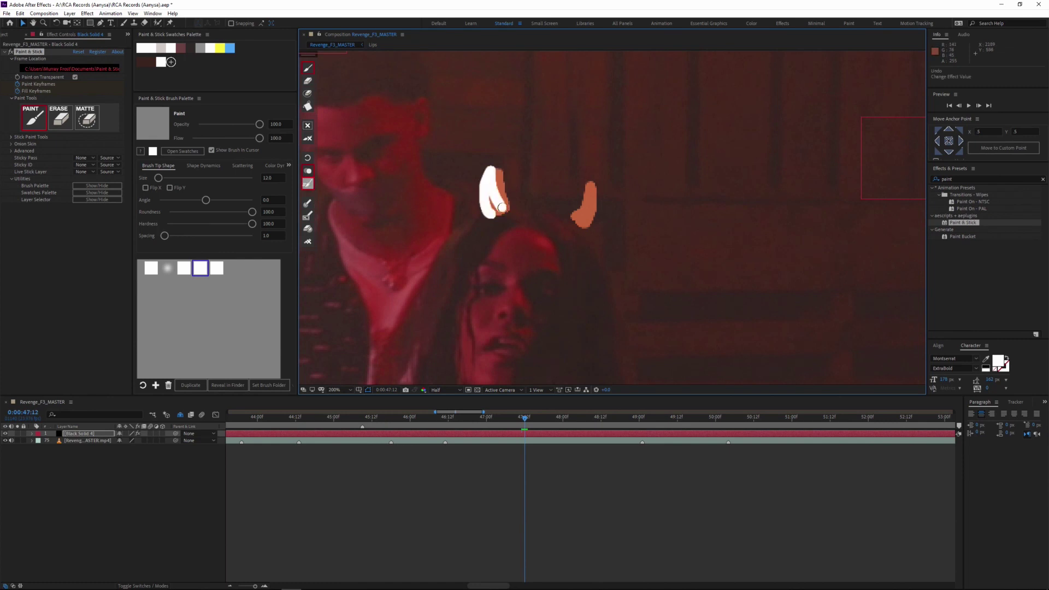
mouse_move(518, 418)
mouse_down()
mouse_move(461, 420)
mouse_move(593, 422)
mouse_move(447, 420)
mouse_move(520, 419)
mouse_up()
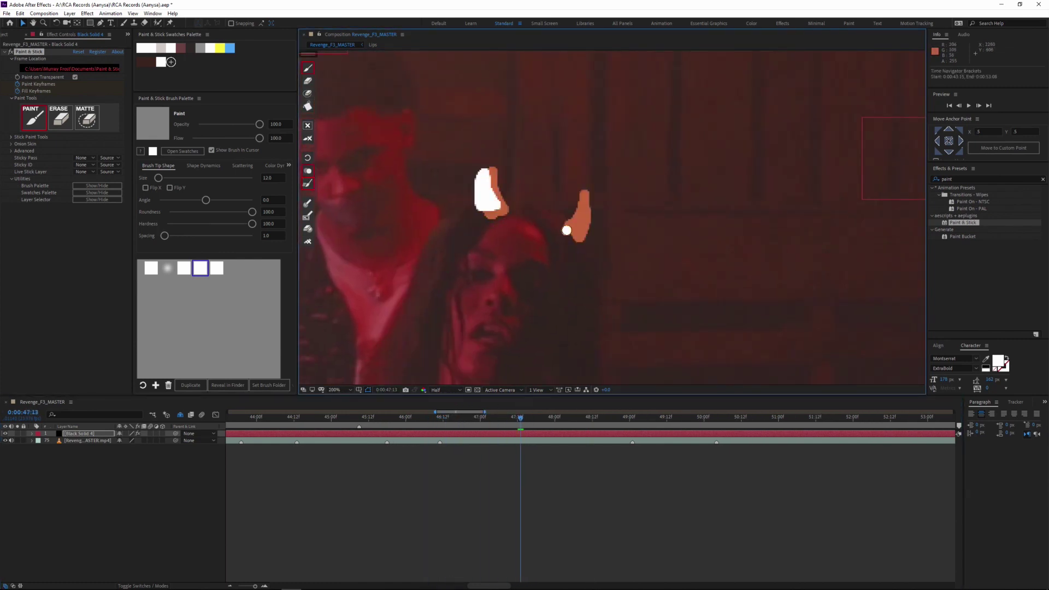
drag(567, 230, 584, 192)
Step: Paint the horns on frames 0:00:47:14 and 0:00:47:15, redoing one stroke on the first of them
key(Page_Down)
drag(488, 185, 481, 148)
key(ctrl+z)
drag(544, 197, 558, 171)
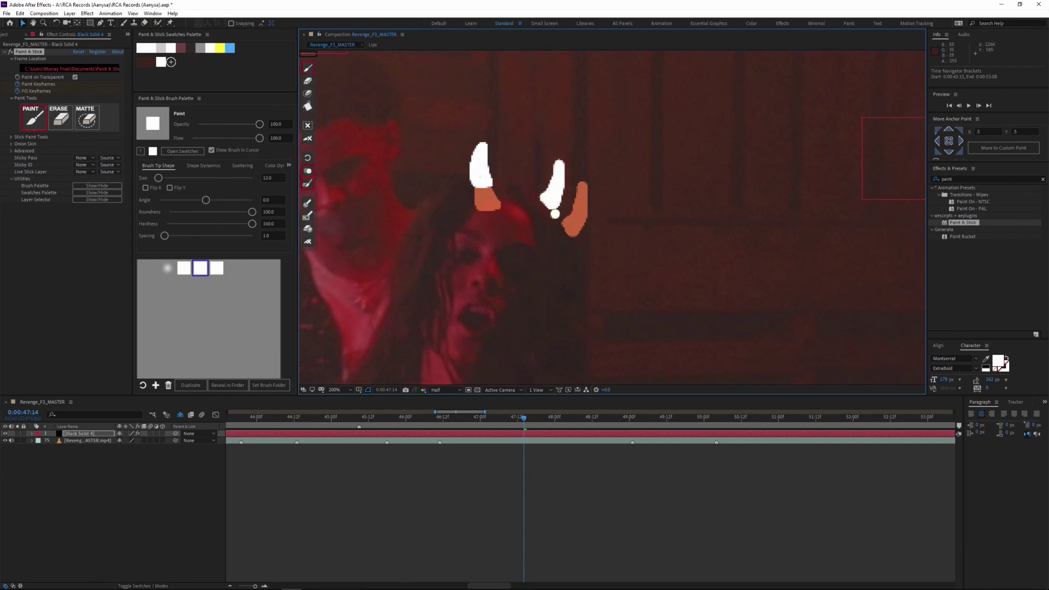
key(Page_Down)
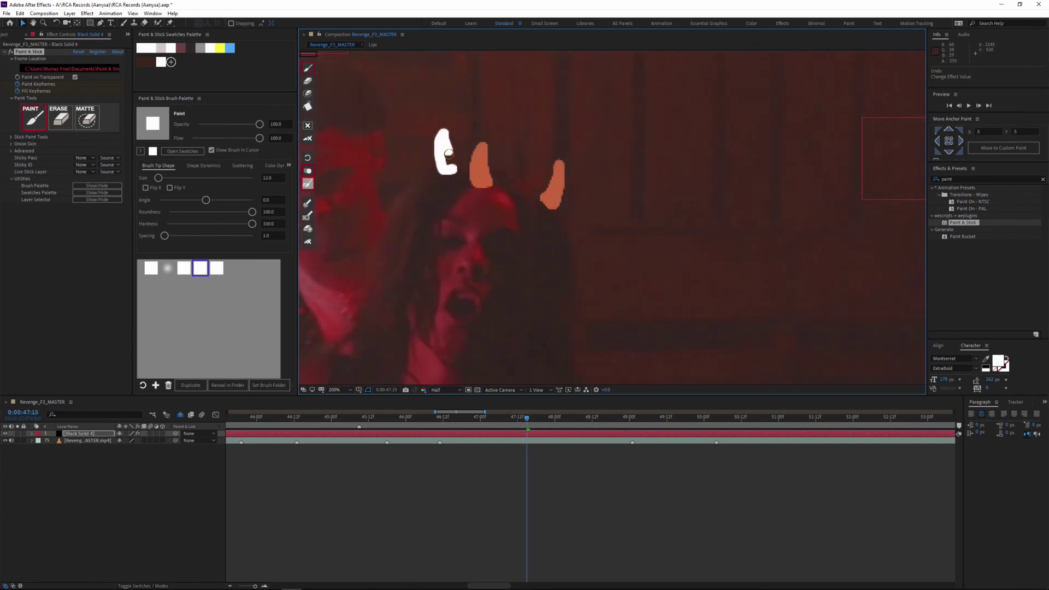
Step: Paint both white horns above the woman's head on frames 0:00:47:16 and 0:00:47:17
key(Page_Down)
mouse_move(421, 121)
mouse_down()
mouse_move(435, 158)
mouse_move(407, 111)
mouse_up()
key(Page_Down)
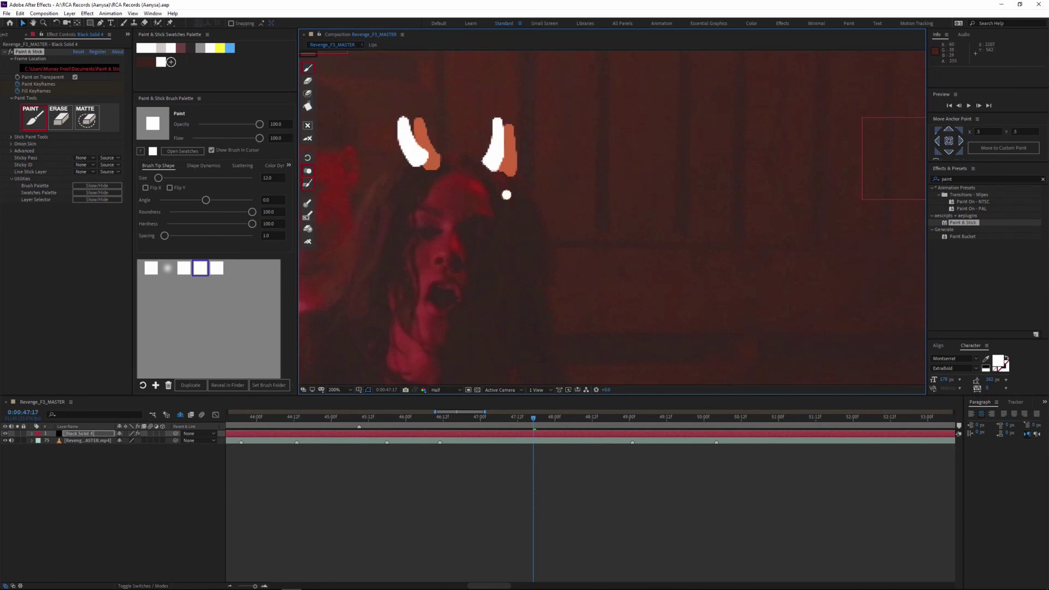
key(Page_Down)
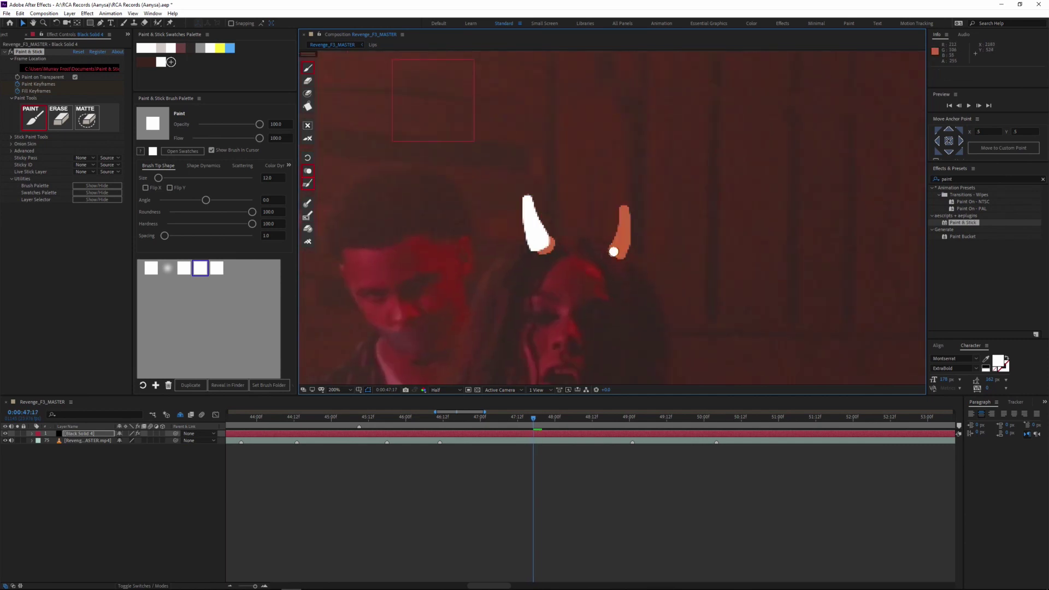
drag(607, 258, 614, 252)
Step: Paint the horns on frames 0:00:47:18 and 0:00:47:19, undoing one change and repainting the horn
key(Page_Down)
drag(541, 245, 533, 236)
drag(597, 245, 607, 251)
key(Page_Down)
drag(531, 245, 519, 216)
click(307, 81)
key(Page_Up)
key(Page_Down)
key(ctrl+z)
drag(592, 249, 608, 255)
Step: Paint the two horns on frames 0:00:47:20 and 0:00:47:21, matching the woman's head
key(Page_Down)
drag(537, 259, 520, 241)
key(Page_Down)
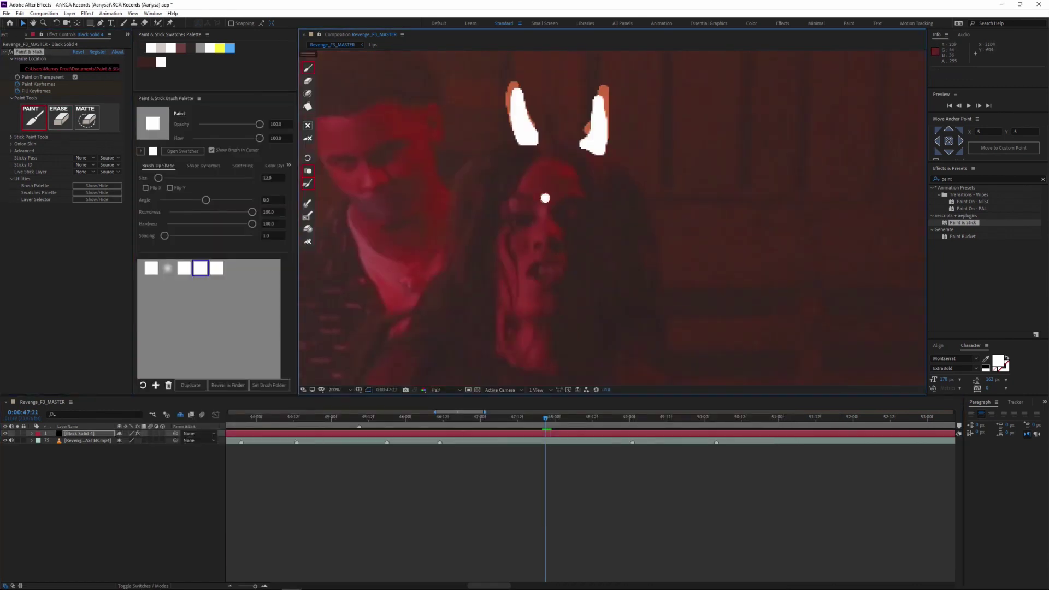
drag(583, 181, 599, 187)
Step: Paint the white horns over the woman's hair on frames 0:00:47:22 to 0:00:48:00
key(Page_Down)
drag(509, 203, 504, 201)
key(Page_Down)
drag(569, 206, 580, 184)
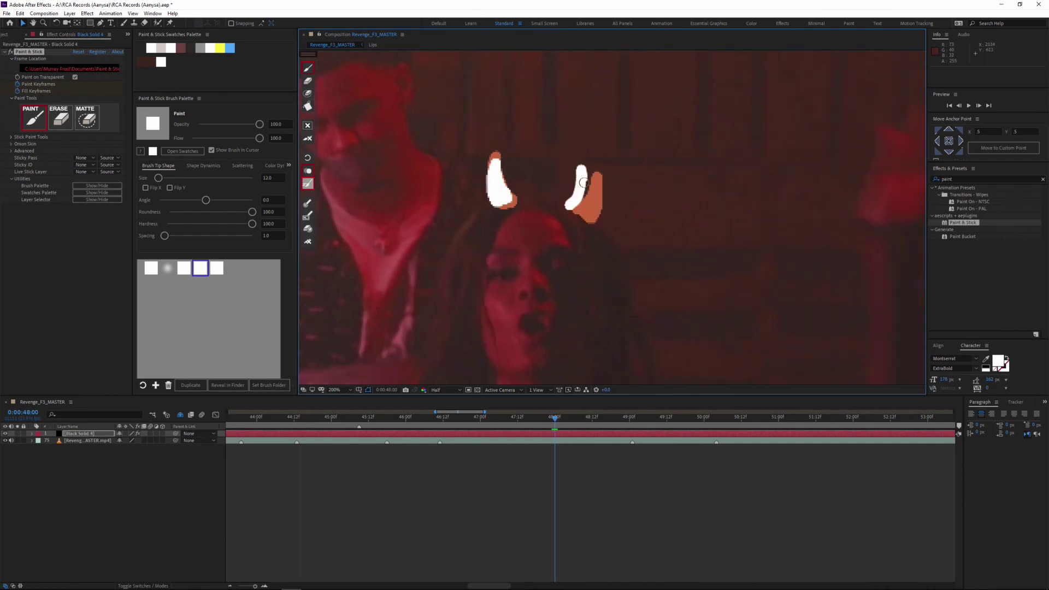
Step: Paint the left and right horns on frames 0:00:48:01 and 0:00:48:02
key(Page_Down)
drag(500, 156, 494, 158)
drag(560, 154, 572, 159)
key(Page_Down)
drag(491, 142, 534, 183)
drag(595, 120, 590, 131)
Step: Paint both horns over the woman's moving head on frames 0:00:48:03 and 0:00:48:04
key(Page_Down)
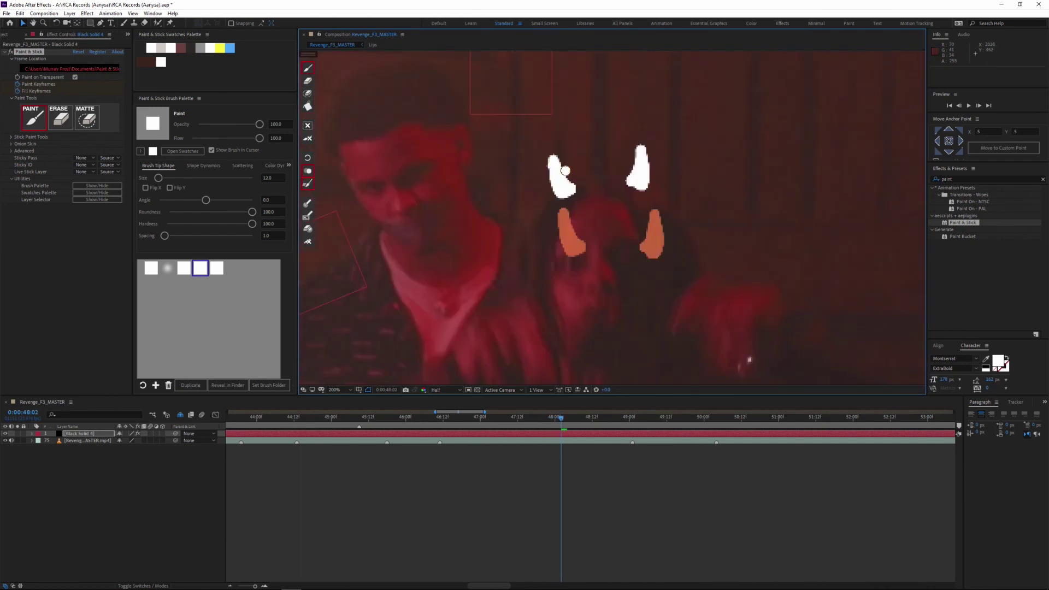
drag(630, 96, 635, 126)
key(Page_Down)
drag(553, 74, 602, 155)
drag(604, 156, 597, 155)
drag(666, 142, 677, 143)
Step: Paint the horn pair above the woman's head on frames 0:00:48:05 and 0:00:48:06
key(Page_Down)
drag(584, 122, 572, 87)
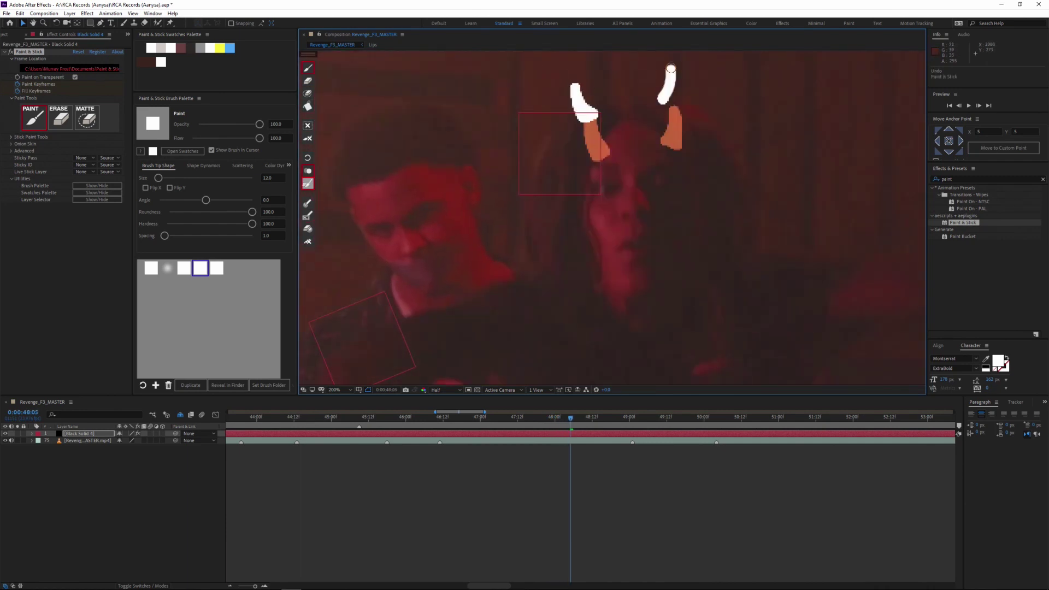
drag(665, 92, 676, 96)
key(Page_Down)
drag(592, 129, 605, 127)
drag(666, 112, 676, 114)
Step: Paint the two white horns on frames 0:00:48:07 and 0:00:48:08, following the woman's head
key(Page_Down)
drag(628, 152, 628, 237)
drag(593, 180, 606, 178)
drag(670, 157, 679, 159)
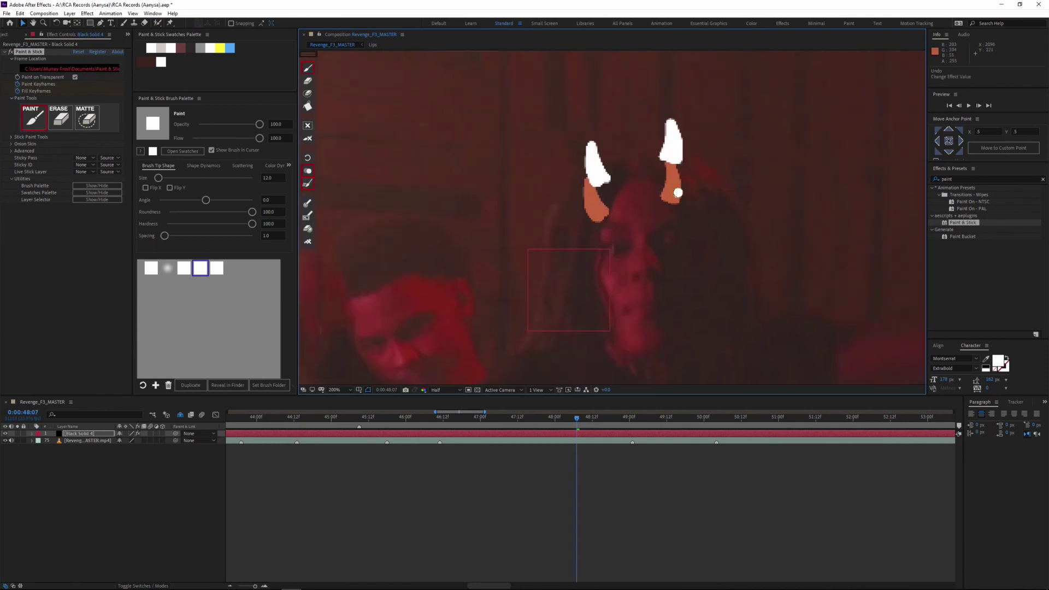
key(Page_Down)
drag(593, 113, 645, 176)
Step: Paint both horns as the woman's head shifts on frames 0:00:48:09 and 0:00:48:10
key(Page_Down)
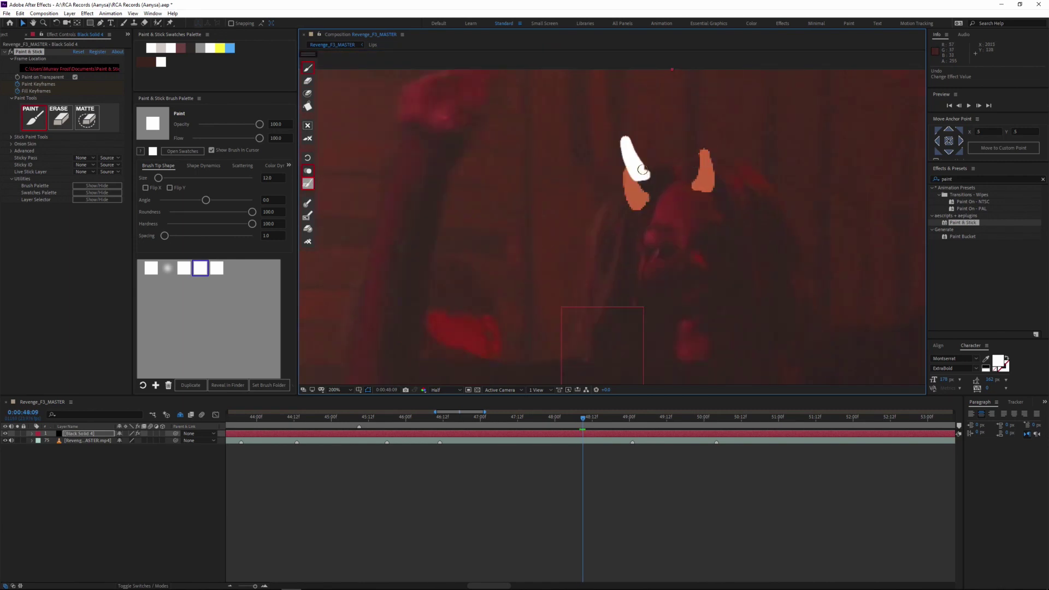
drag(718, 130, 712, 163)
key(Page_Down)
drag(657, 137, 668, 172)
drag(743, 128, 736, 158)
Step: Paint the horns above the woman's head on frames 0:00:48:11 and 0:00:48:12
key(Page_Down)
drag(667, 147, 682, 177)
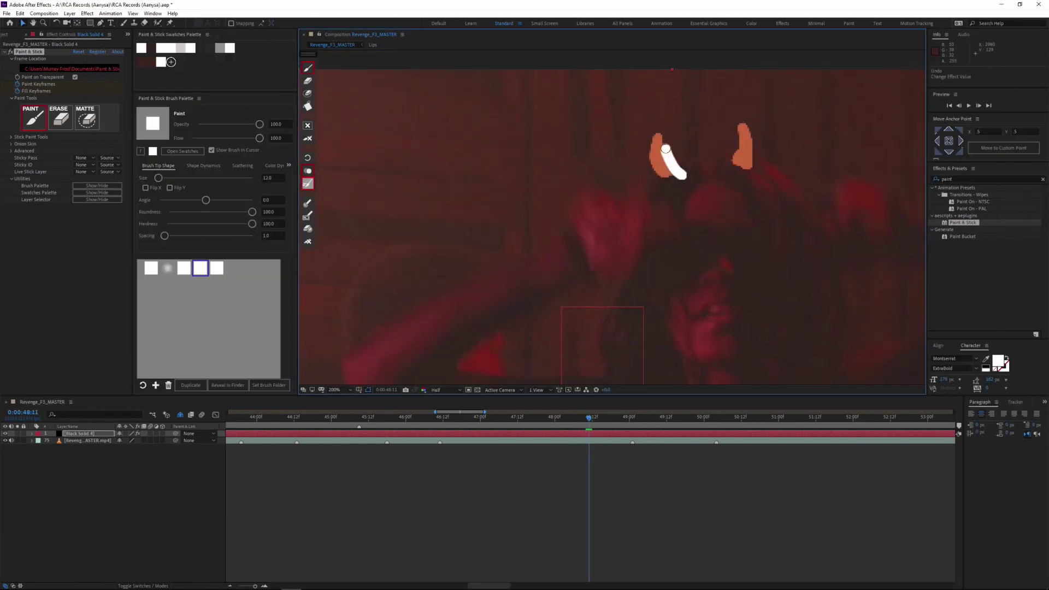
drag(754, 133, 738, 164)
key(Page_Down)
drag(678, 156, 697, 175)
mouse_move(767, 146)
mouse_down()
mouse_move(678, 155)
mouse_move(751, 174)
mouse_up()
Step: Paint the white horn pair on frames 0:00:48:13 and 0:00:48:14
key(Page_Down)
drag(692, 154, 707, 177)
drag(774, 144, 760, 178)
key(Page_Down)
mouse_move(698, 153)
mouse_down()
mouse_move(726, 201)
mouse_move(733, 190)
mouse_move(754, 241)
mouse_up()
Step: Paint the woman's horns on the following frames through 0:00:48:18
key(Page_Down)
key(Page_Down)
key(Page_Down)
key(Page_Down)
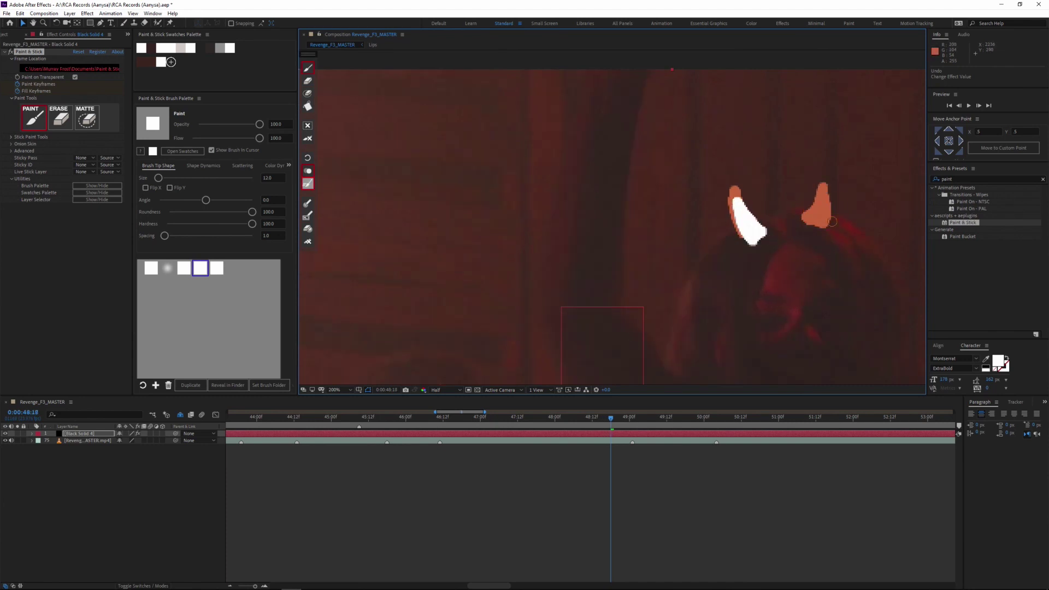
drag(831, 189, 825, 235)
key(Page_Down)
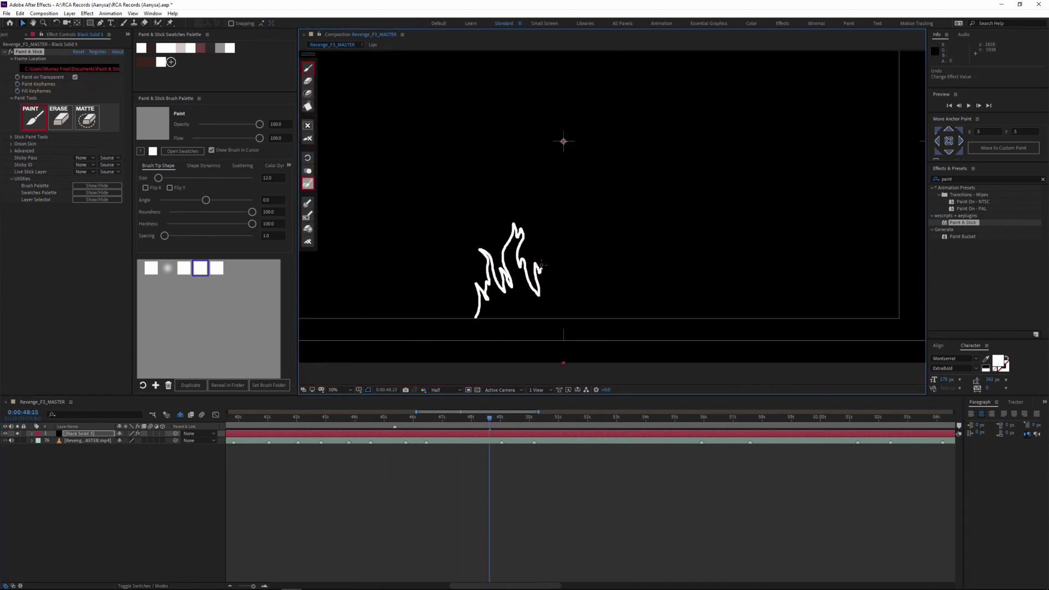
Step: Turn on onion skin, outline a row of white flames at frame 0:00:48:15, and fill it with a size 23 brush
click(308, 171)
scroll(504, 337, up, 1)
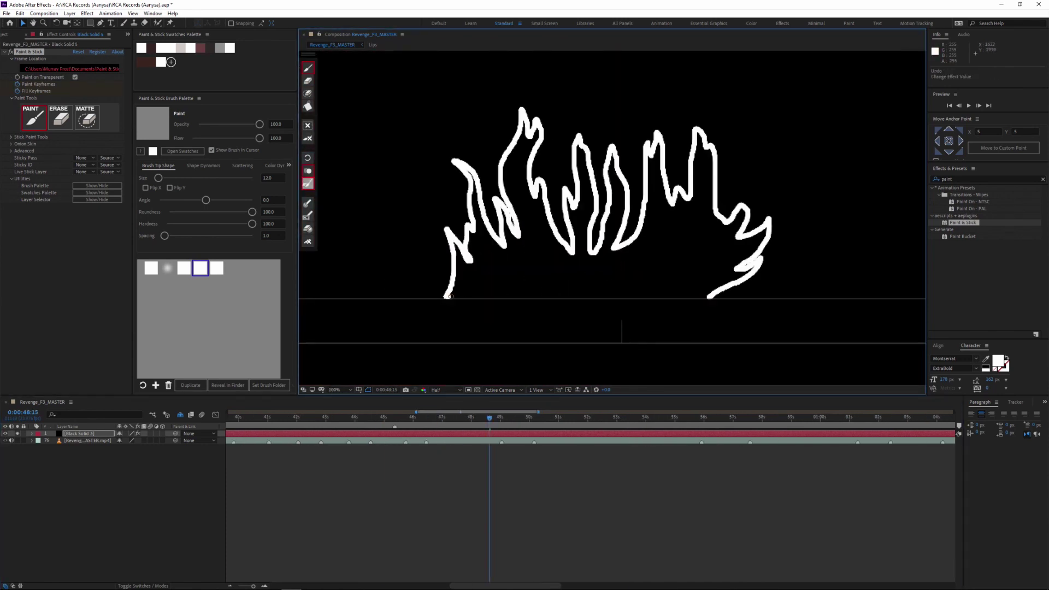
drag(476, 226, 711, 292)
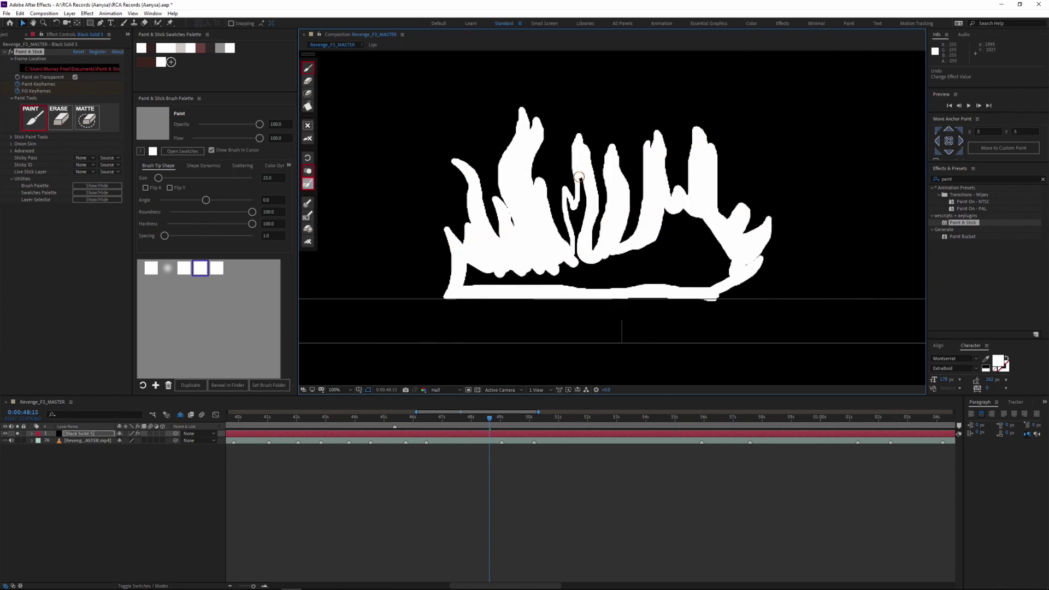
drag(721, 266, 612, 283)
Step: Paint filled white flames with detached sparks rising above them on frames 0:00:48:16 and 0:00:48:17
key(Page_Down)
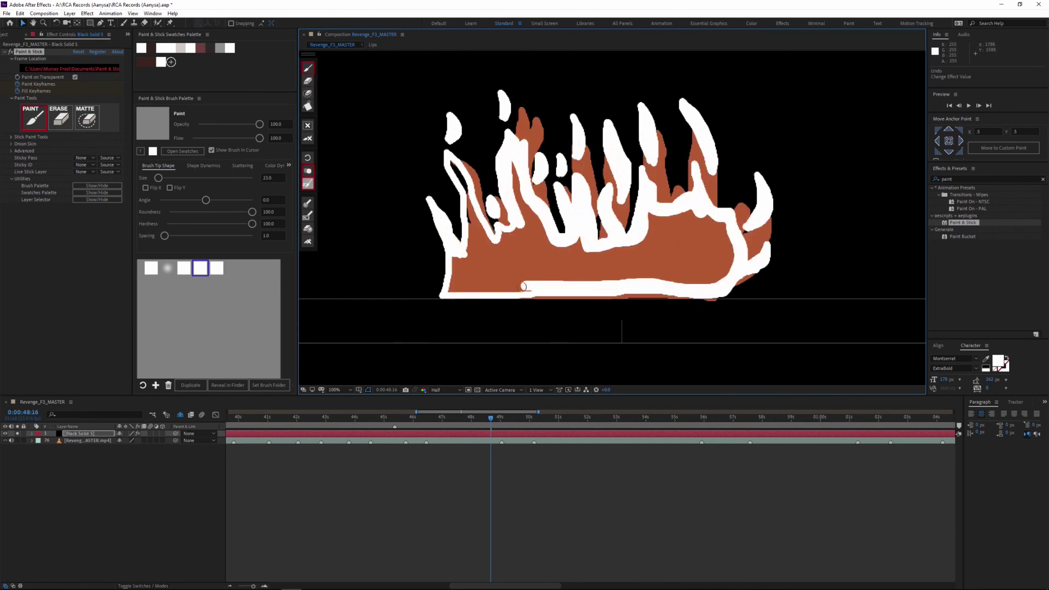
drag(536, 226, 691, 279)
key(Page_Down)
drag(438, 297, 592, 225)
drag(729, 281, 422, 192)
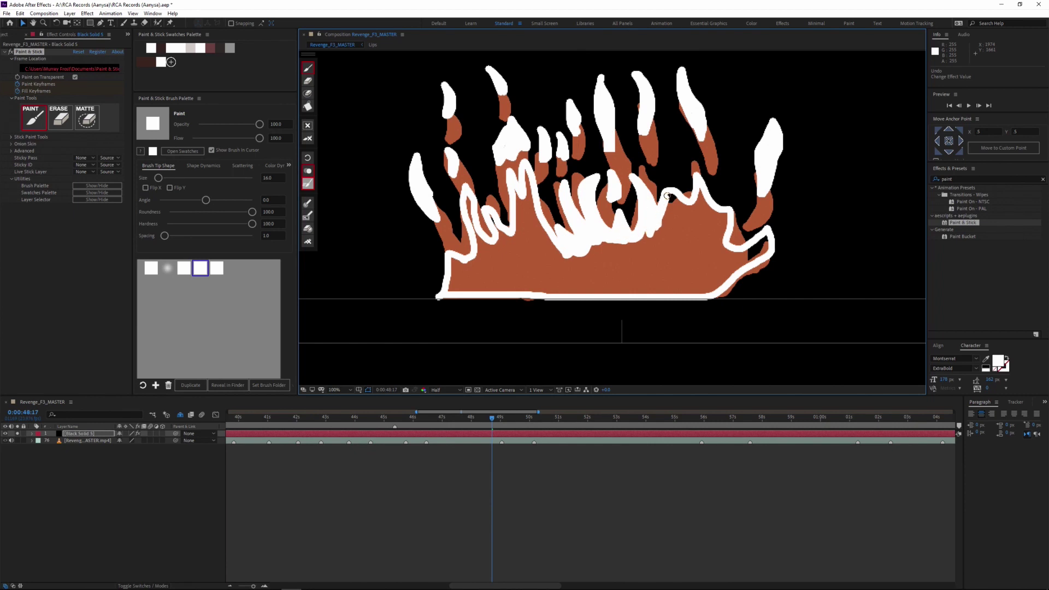
mouse_move(509, 244)
mouse_down()
mouse_move(675, 206)
mouse_move(621, 264)
mouse_up()
Step: On frame 0:00:48:18, outline the flames, paint the sparks higher than on the previous frame, and fill the flame body white
key(Page_Down)
drag(440, 297, 451, 190)
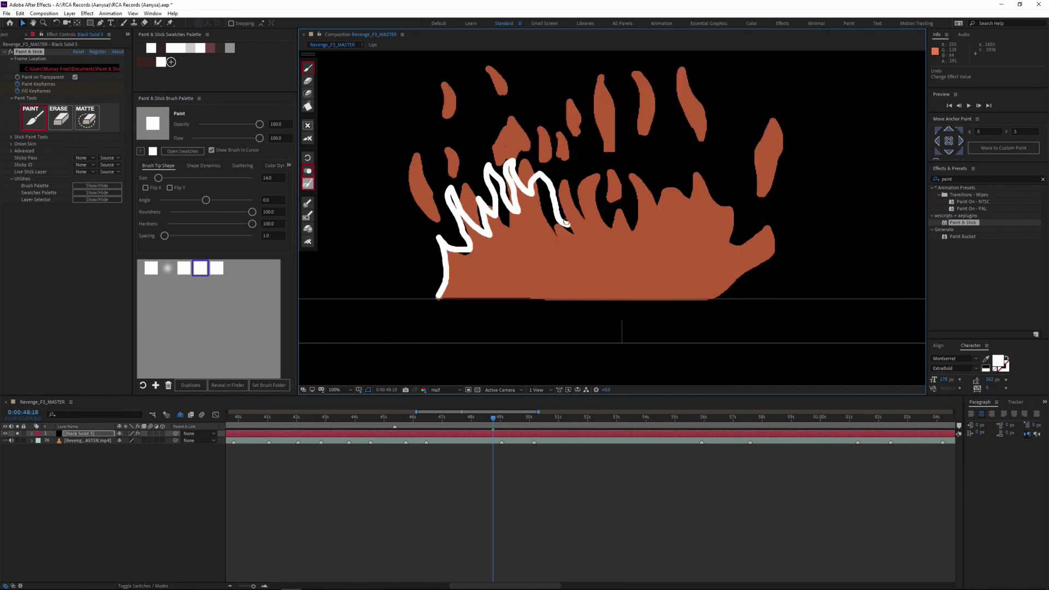
drag(535, 296, 437, 298)
drag(420, 178, 405, 121)
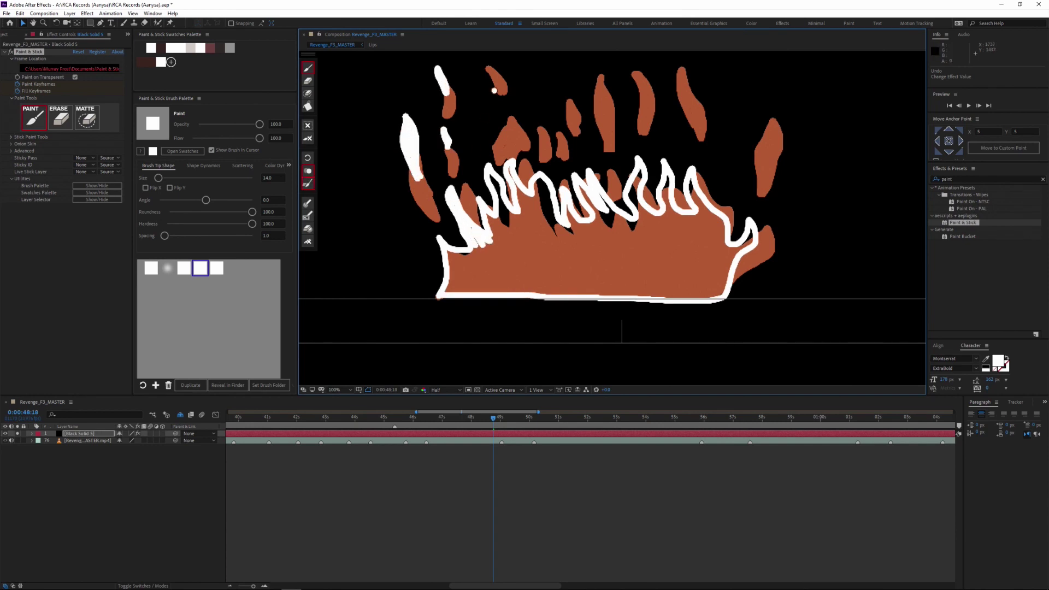
drag(486, 119, 497, 159)
drag(501, 114, 492, 93)
drag(551, 171, 545, 142)
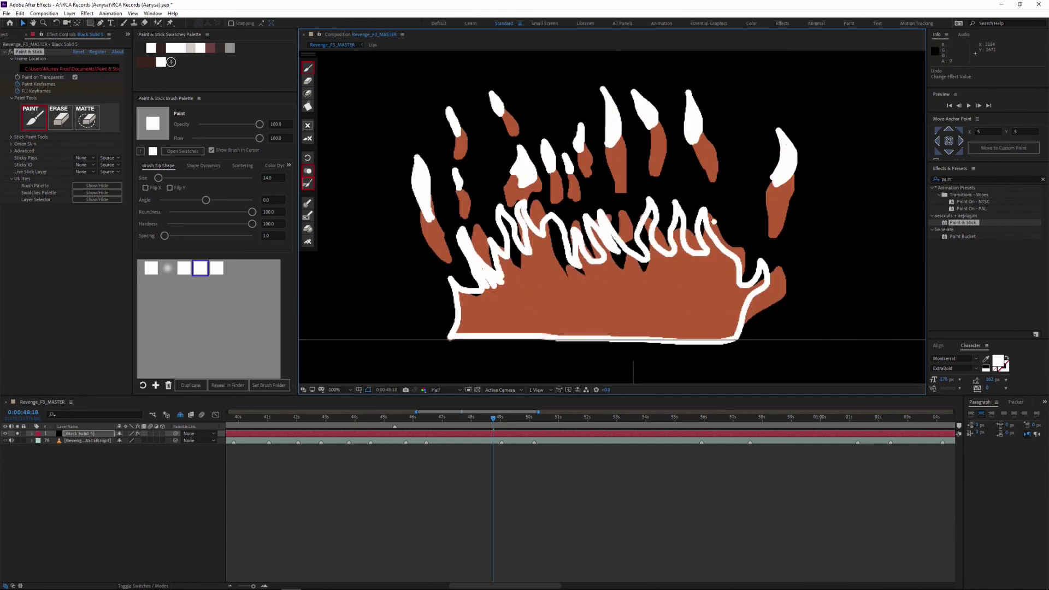
mouse_move(544, 328)
mouse_down()
mouse_move(705, 273)
mouse_move(623, 309)
mouse_up()
Step: On frame 0:00:48:19, paint the flame outline and rising sparks, and fill the flame body with a size 80 brush
key(Page_Down)
drag(447, 334, 450, 273)
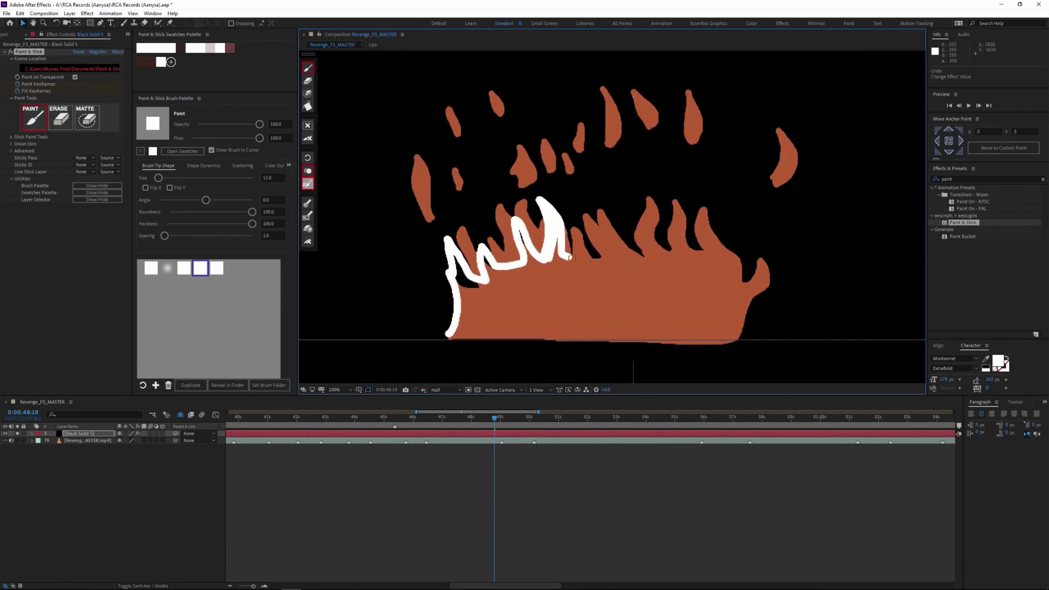
drag(724, 270, 447, 334)
drag(463, 236, 468, 218)
drag(426, 183, 409, 132)
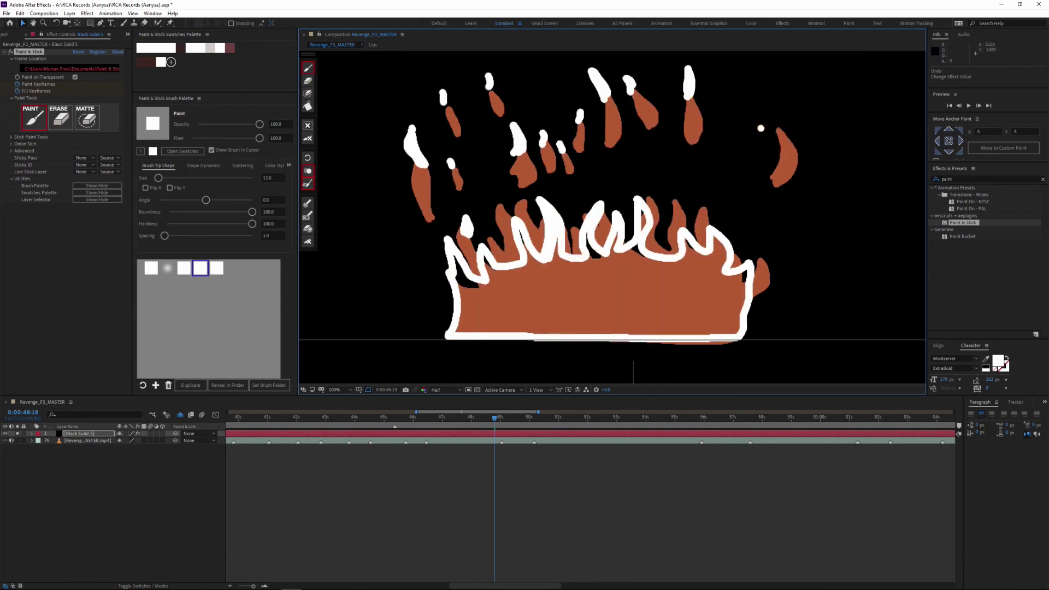
drag(538, 267, 584, 238)
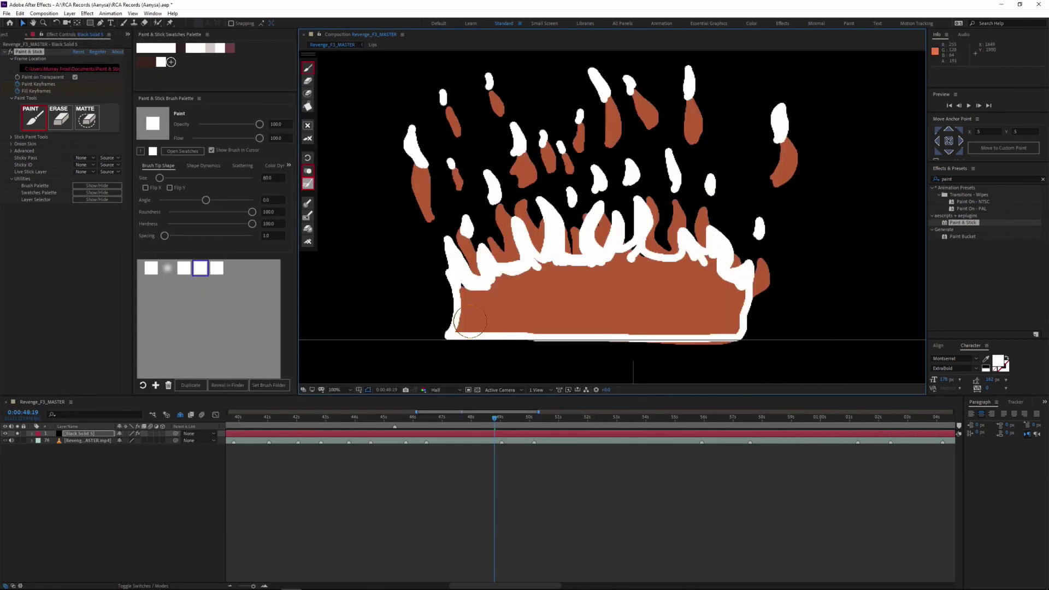
mouse_move(470, 321)
mouse_down()
mouse_move(637, 316)
mouse_move(564, 311)
mouse_up()
Step: On frame 0:00:48:20, outline lower flames with a size 13 brush, fill them white, and add sparks above
key(Page_Down)
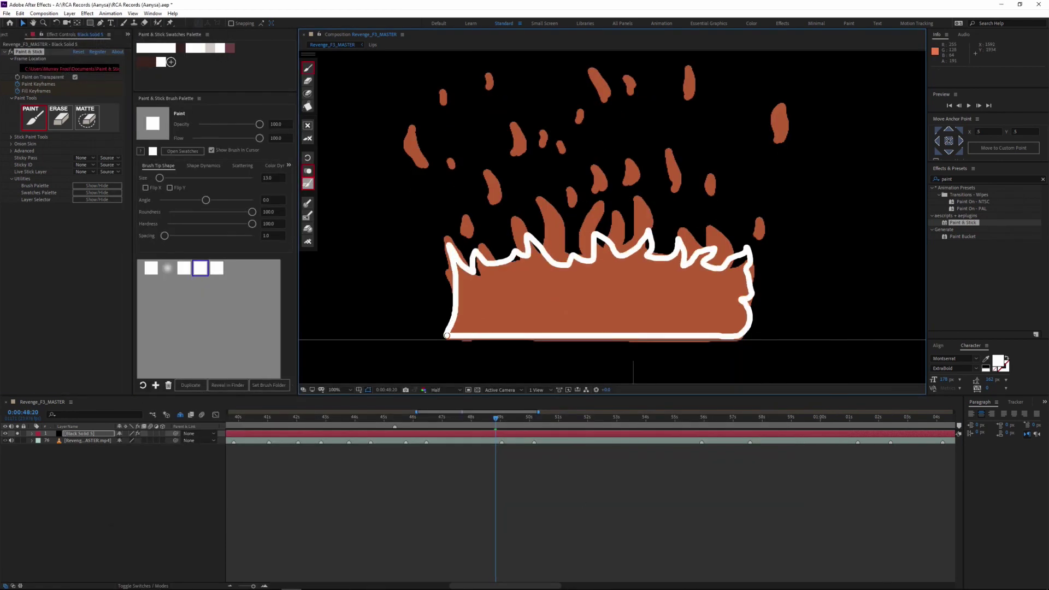
scroll(447, 336, down, 1)
drag(540, 156, 508, 116)
key(ctrl+z)
scroll(374, 285, up, 1)
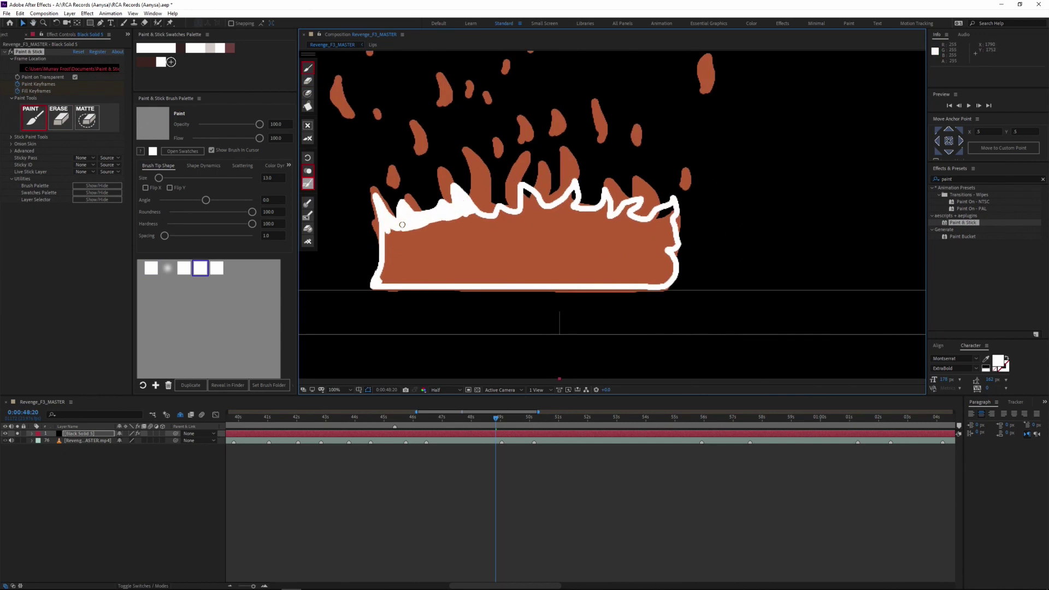
mouse_move(659, 278)
mouse_down()
mouse_move(615, 260)
mouse_move(655, 328)
mouse_up()
click(727, 230)
click(676, 185)
drag(747, 117, 744, 128)
click(653, 84)
click(588, 89)
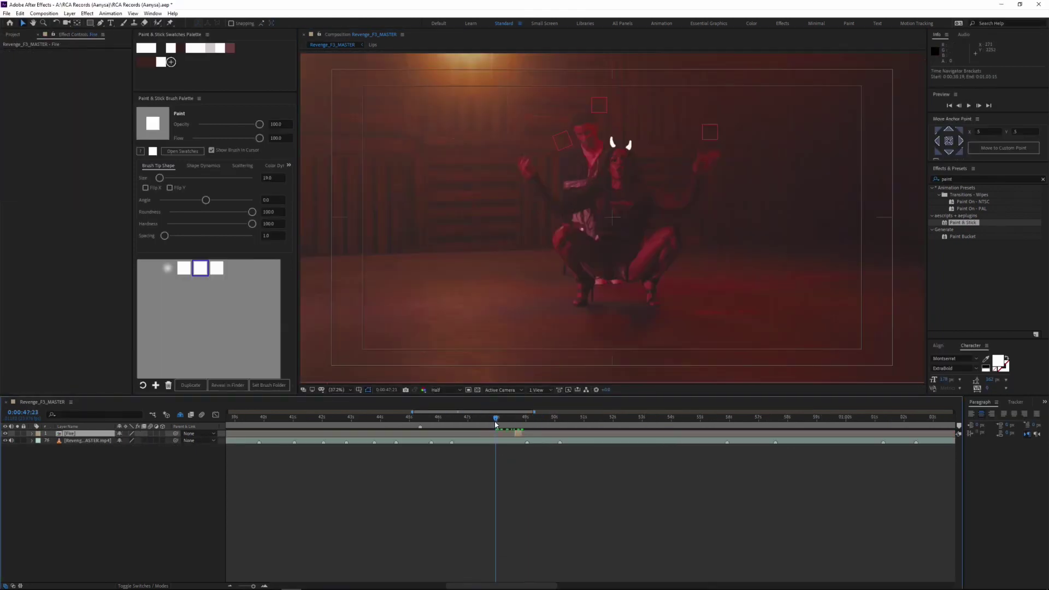
Step: Bring up the time options of the Fire layer and the options of the Fire composition in the project
right_click(462, 200)
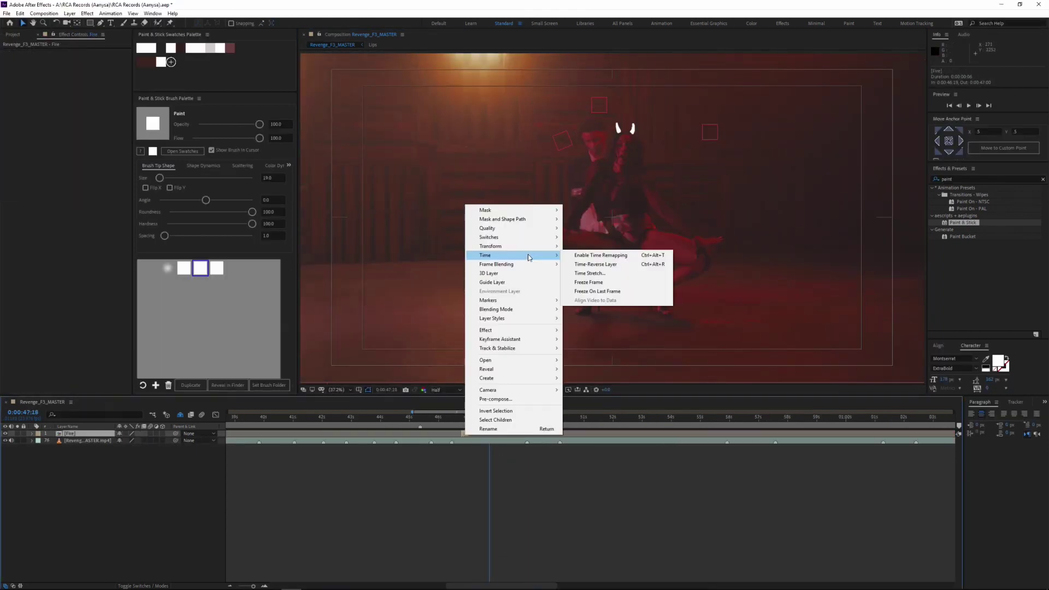
right_click(18, 117)
click(57, 141)
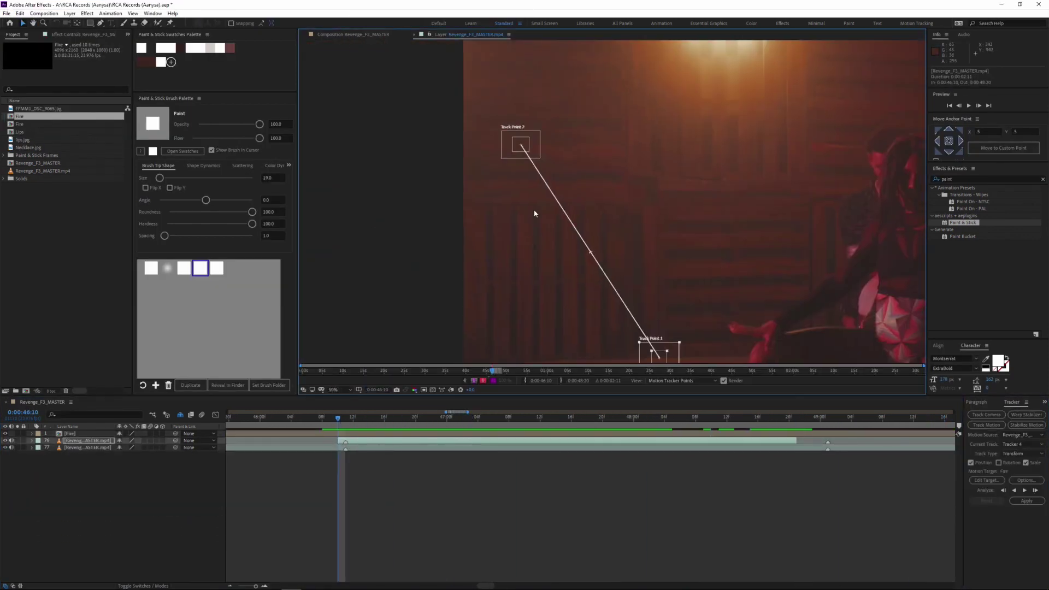
Step: Try to track the footage with two track points on the wall and floor, analyzing forward frame by frame and repositioning the points
drag(497, 222, 467, 213)
click(1036, 490)
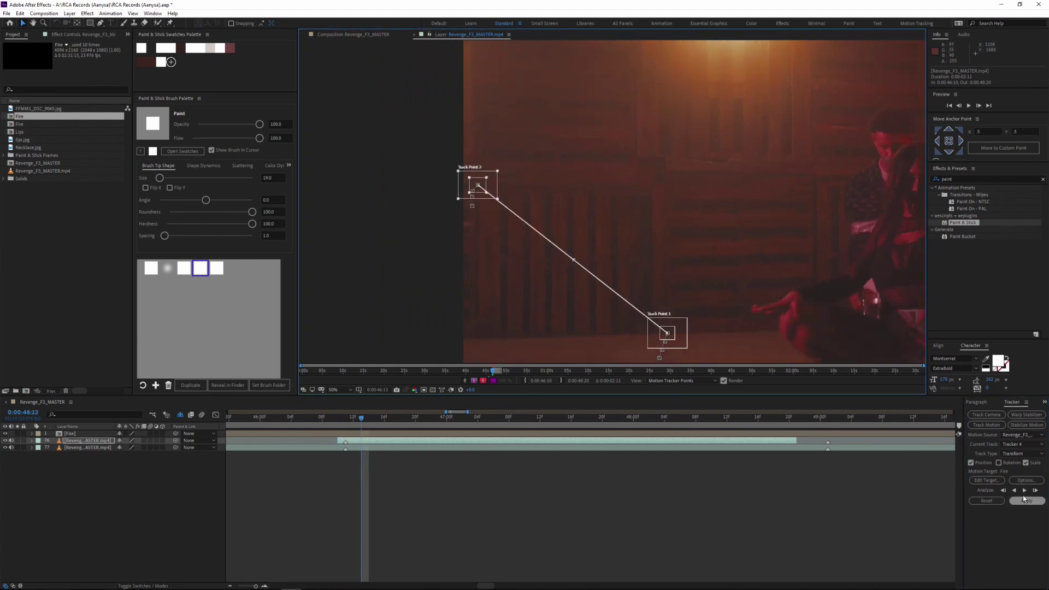
drag(506, 293, 408, 267)
click(1035, 490)
drag(385, 155, 414, 122)
click(1035, 490)
click(1036, 490)
click(1035, 490)
click(1036, 490)
scroll(468, 191, up, 1)
drag(468, 191, 574, 211)
scroll(574, 211, down, 1)
click(1036, 491)
click(1036, 491)
click(1036, 491)
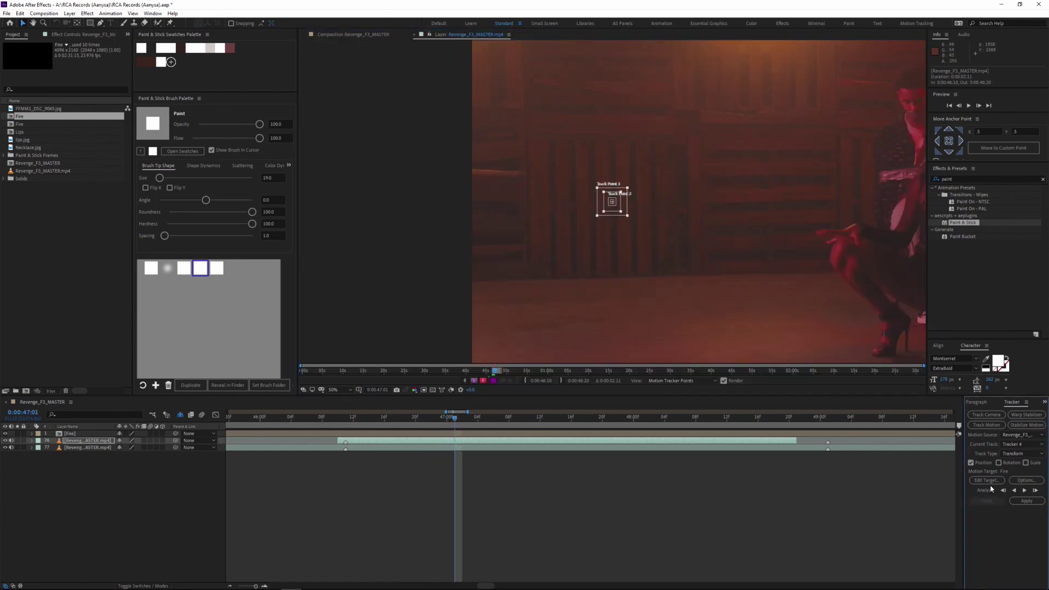
Step: Start a fresh position track with one track point on the floor and analyze it forward from the shot's first frame
click(986, 425)
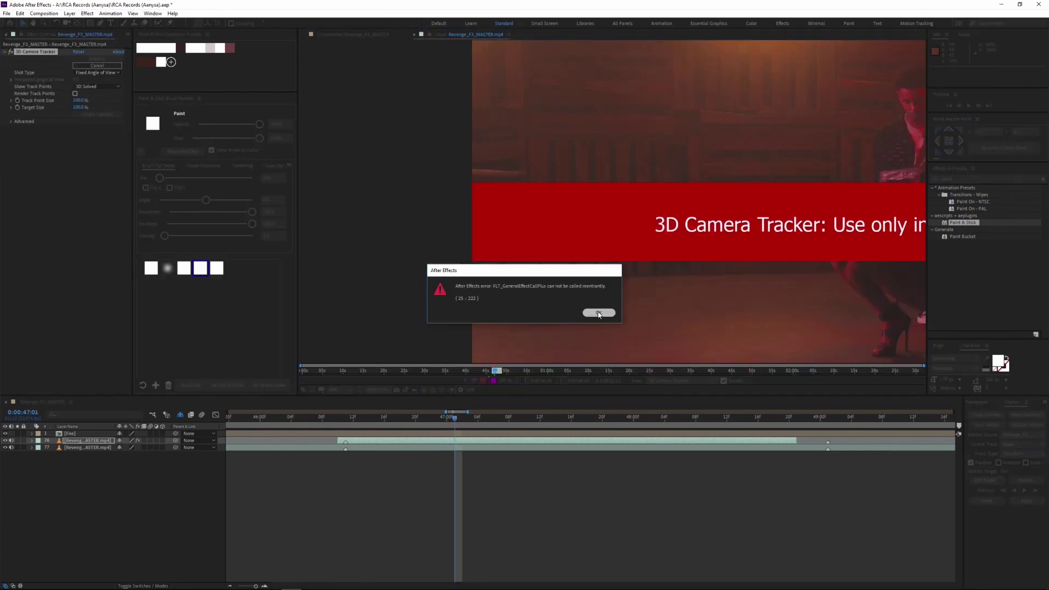
click(598, 312)
key(i)
drag(705, 280, 668, 310)
click(1025, 490)
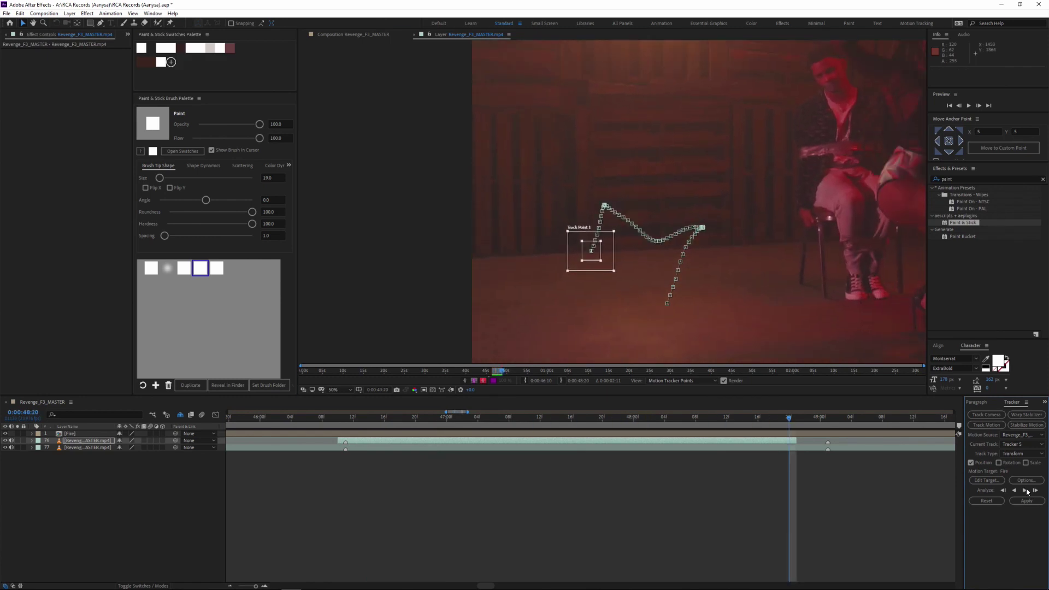
Step: Add a null object named Fire Track and apply the tracked position data to it
right_click(162, 513)
click(290, 477)
key(Return)
text(Fire Track)
click(87, 447)
click(1026, 501)
Step: Parent the Fire layer to the Fire Track null near the start of the tracked shot
click(88, 440)
click(416, 422)
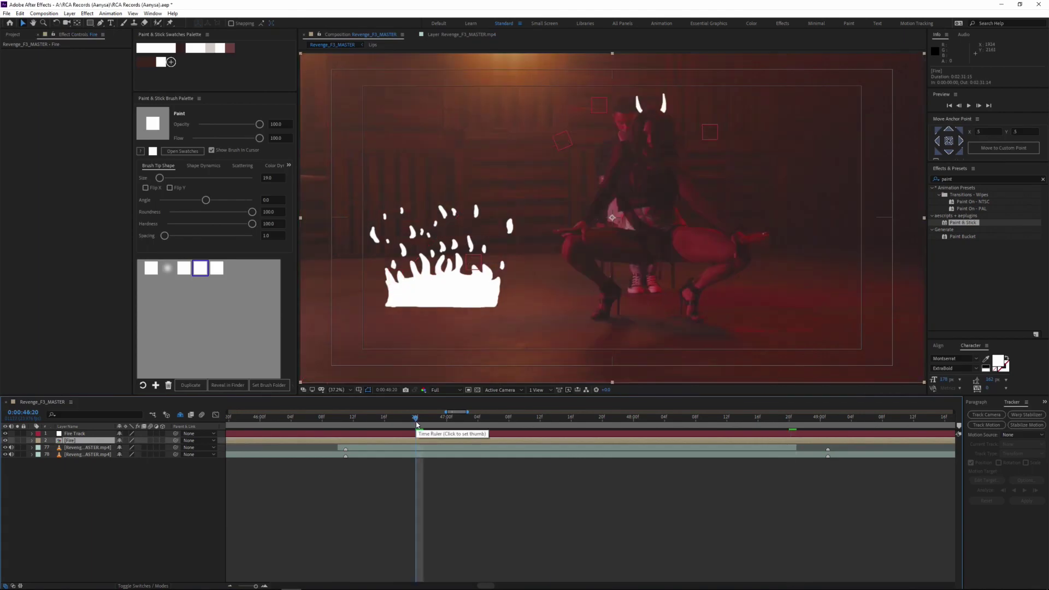
click(346, 422)
drag(175, 440, 81, 434)
Step: Mute the duplicated footage layer and preview the tracked fire in the shot
click(11, 448)
key(minus)
click(484, 422)
key(space)
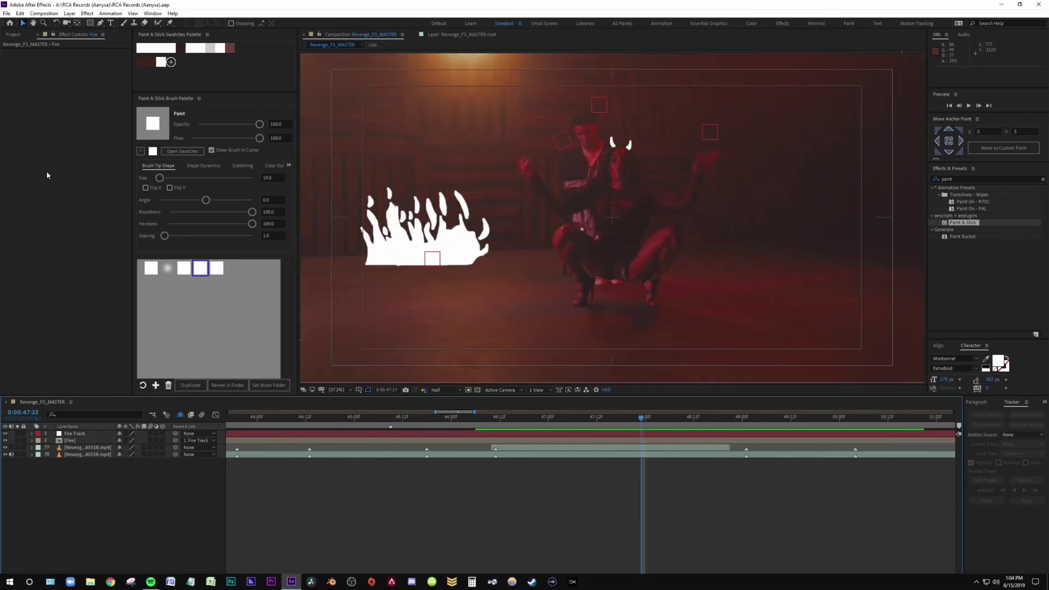
Step: Switch to File Explorer and browse the Templates, 2019 Tutorials and Cartoon Graphics Pack folders for ready-made cartoon graphics
click(12, 34)
key(super+e)
click(184, 221)
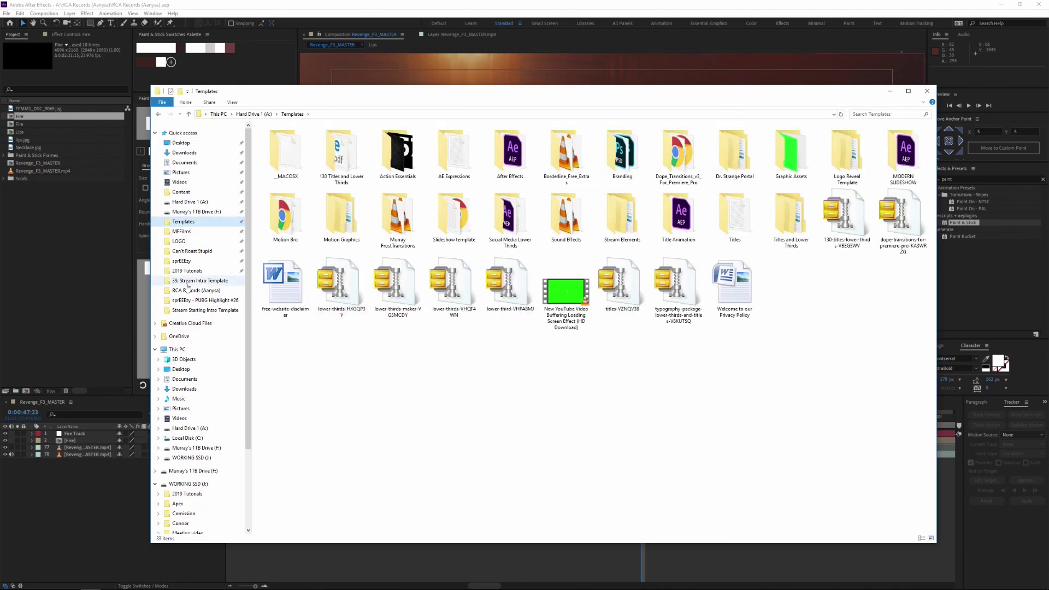
click(186, 270)
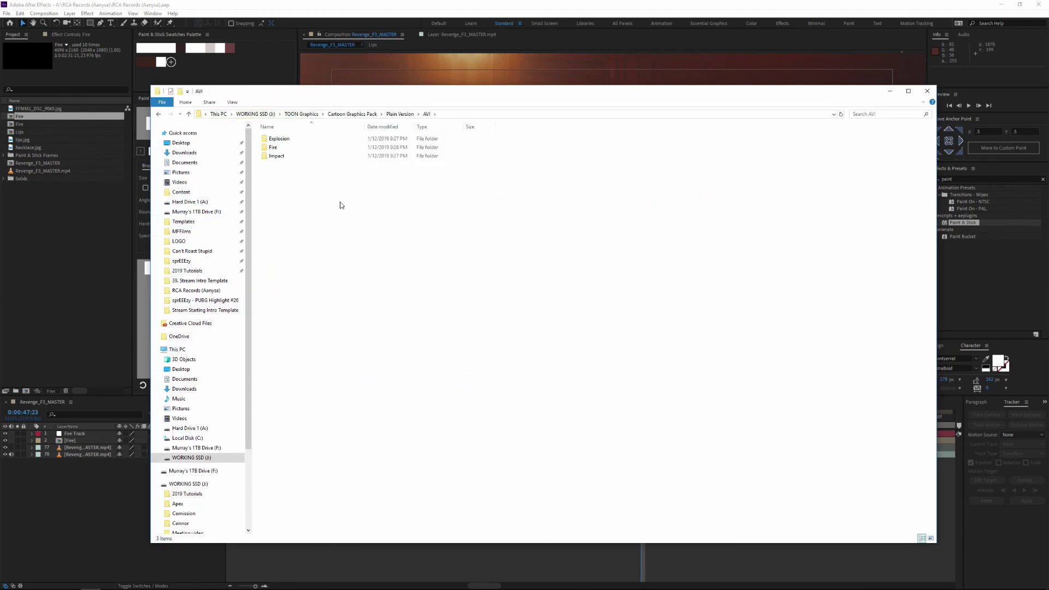
key(alt+Left)
key(alt+Left)
double_click(299, 224)
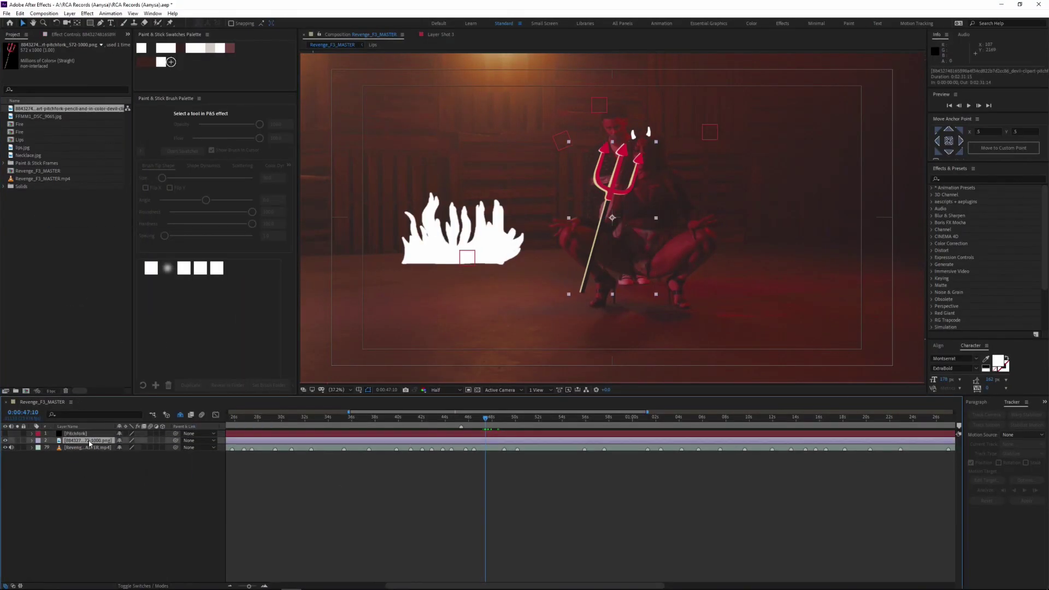
Step: Trace the reference pitchfork's shaft and prongs with Pen tool mask paths on the Pitchfork solid
scroll(616, 304, up, 3)
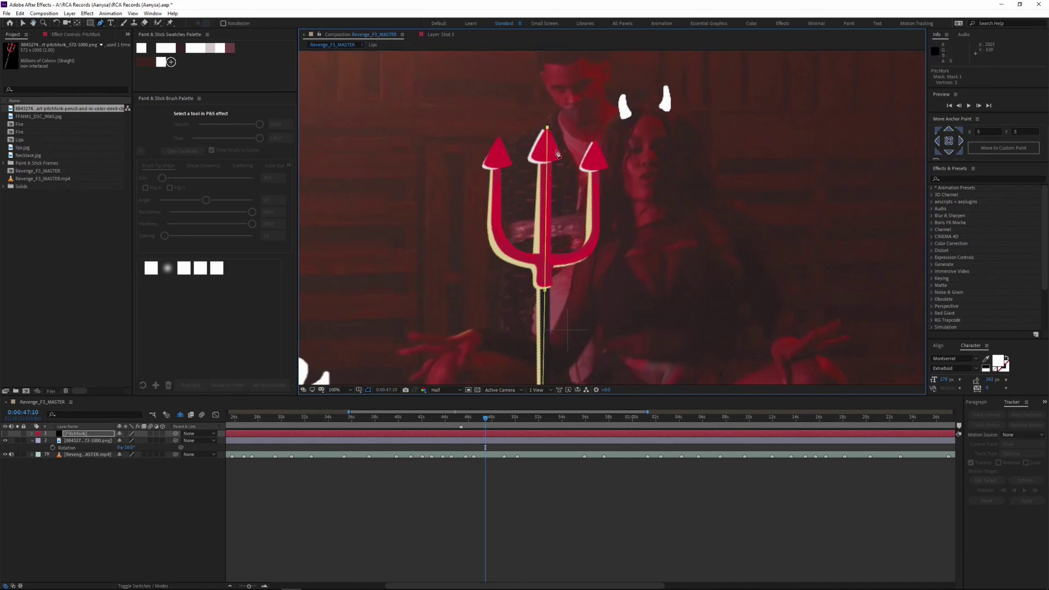
drag(546, 350, 534, 71)
click(532, 254)
drag(529, 120, 544, 325)
click(502, 60)
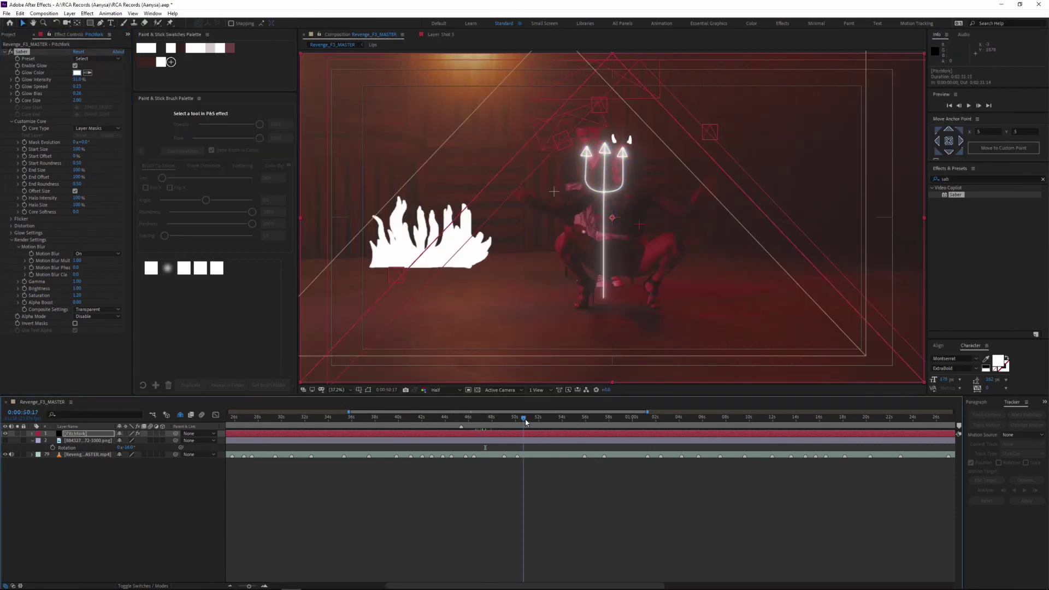
Step: Parent the Pitchfork layer to Fire Track, reveal its position, scale and rotation, scale it down, and scrub through the shot
click(200, 434)
click(235, 45)
key(p)
key(shift+s)
key(shift+r)
drag(131, 447, 122, 450)
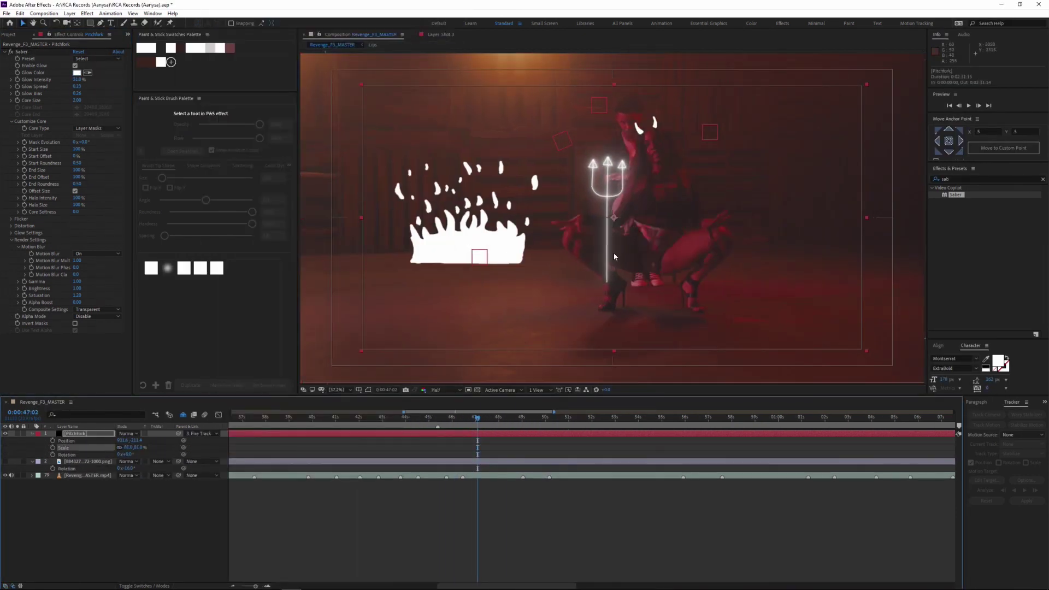
click(461, 420)
drag(461, 419, 519, 419)
click(525, 434)
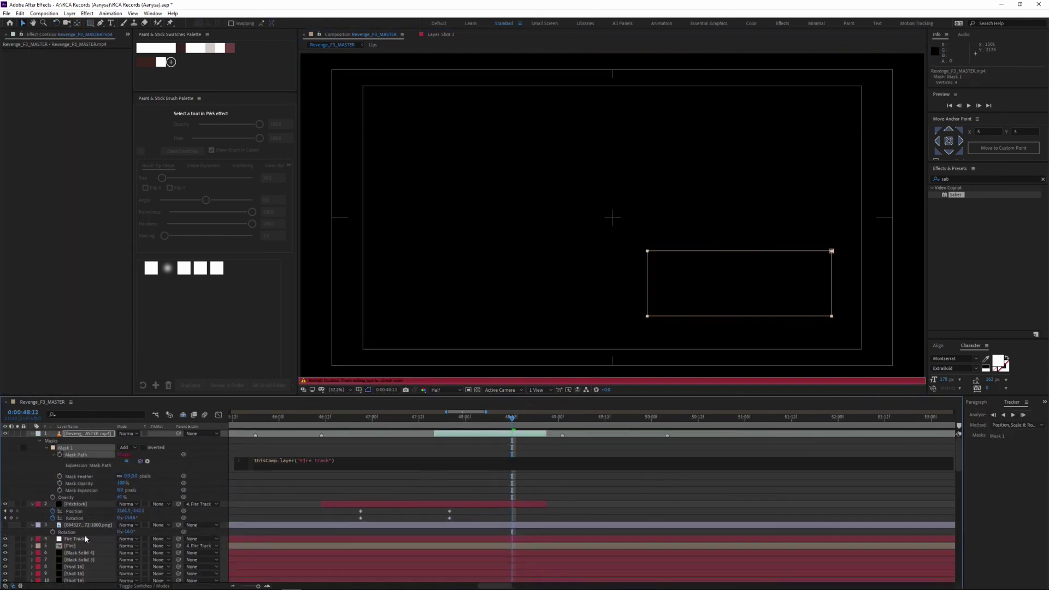
Step: Undo the mask path expression pointing to Fire Track and reveal the Fire Track null's position keyframes
key(ctrl+z)
click(78, 434)
mouse_move(512, 417)
mouse_down()
mouse_move(442, 418)
mouse_move(512, 418)
mouse_up()
click(78, 525)
key(p)
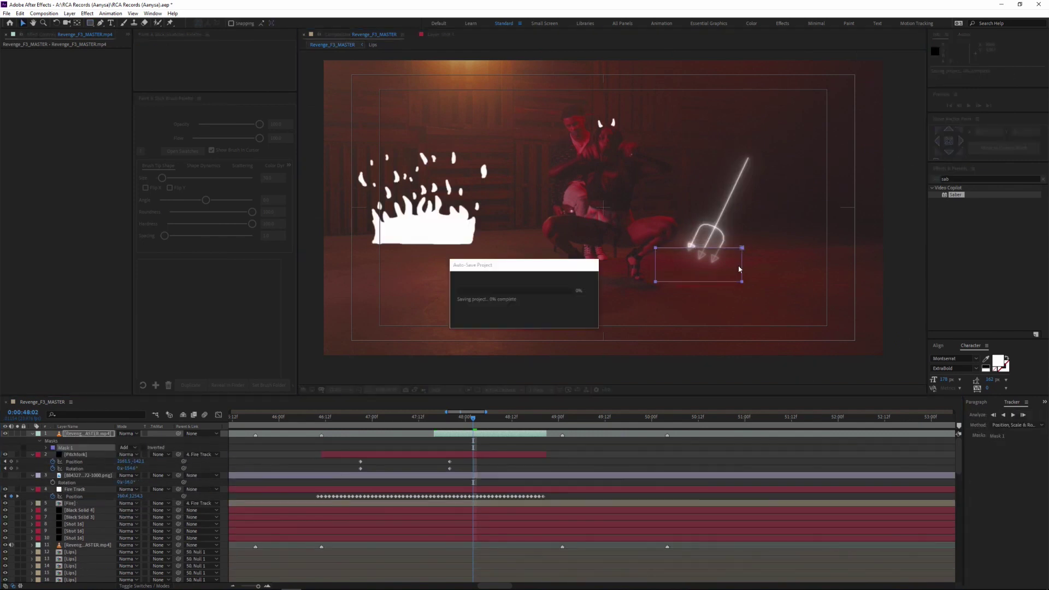
Step: Enable Mask Path keyframing for Mask 1 on the masked footage layer at 0:00:47:20, where the pitchfork hits the floor
scroll(744, 236, up, 2)
key(Page_Up)
key(Page_Up)
key(Page_Up)
key(Page_Up)
key(Page_Up)
key(Page_Up)
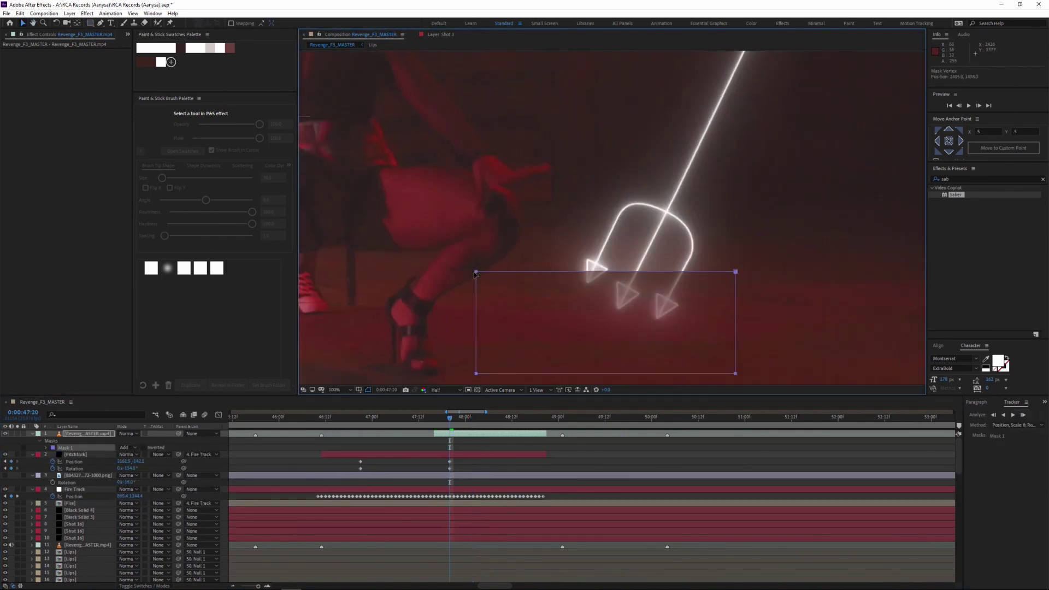
click(46, 447)
click(59, 455)
Step: Keyframe Mask 1's position through the frames after the landing so its upper edge follows the floor at the pitchfork's prongs
key(Page_Down)
key(Page_Down)
key(Page_Down)
key(Page_Down)
drag(735, 272, 702, 201)
click(481, 418)
key(Page_Down)
key(Page_Down)
key(Page_Down)
key(Page_Down)
key(Page_Down)
key(Page_Down)
key(Page_Down)
key(Page_Down)
key(Page_Down)
key(Page_Down)
key(Page_Up)
key(Page_Up)
key(Page_Up)
key(Page_Up)
key(Page_Down)
key(Page_Down)
key(Page_Down)
key(Page_Down)
key(Page_Down)
key(Page_Down)
key(Page_Down)
key(Page_Down)
key(Page_Down)
key(Page_Down)
mouse_move(703, 287)
mouse_down()
mouse_move(704, 297)
mouse_move(708, 280)
mouse_up()
Step: Step back and forth through the shot's frames to check the mask's alignment with the pitchfork's prongs
key(Page_Up)
key(Page_Up)
key(Page_Up)
key(Page_Up)
key(Page_Up)
key(Page_Up)
key(Page_Up)
key(Page_Up)
key(Page_Up)
key(Page_Up)
key(Page_Up)
key(Page_Up)
key(Page_Up)
key(Page_Up)
key(Page_Up)
key(Page_Up)
key(Page_Up)
key(Page_Up)
key(Page_Up)
key(Page_Up)
key(Page_Up)
key(Page_Up)
key(Page_Up)
key(Page_Up)
key(Page_Up)
key(Page_Up)
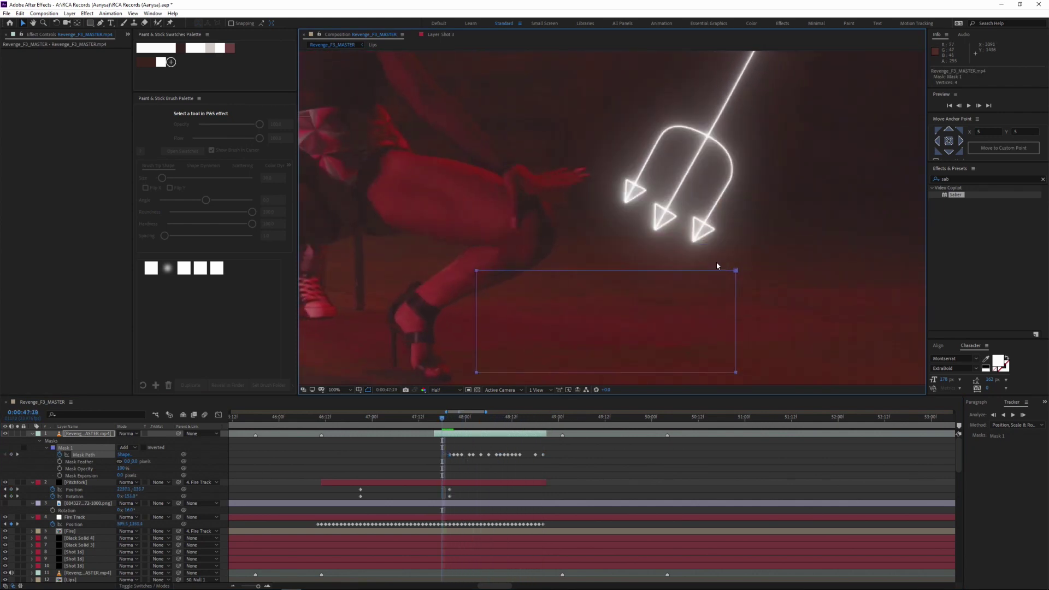
key(Page_Down)
key(Page_Down)
key(Page_Down)
key(Page_Down)
key(Page_Down)
key(Page_Down)
key(Page_Down)
key(Page_Down)
key(Page_Down)
key(Page_Down)
key(Page_Down)
key(Page_Down)
key(Page_Down)
key(Page_Down)
Step: Set Mask 1's feather to 5 pixels and the masked footage layer's opacity to 100%
key(shift+slash)
click(127, 461)
text(5)
key(Return)
key(shift+t)
Step: Save the project and preview the pitchfork sticking into the floor
key(ctrl+s)
click(453, 418)
key(space)
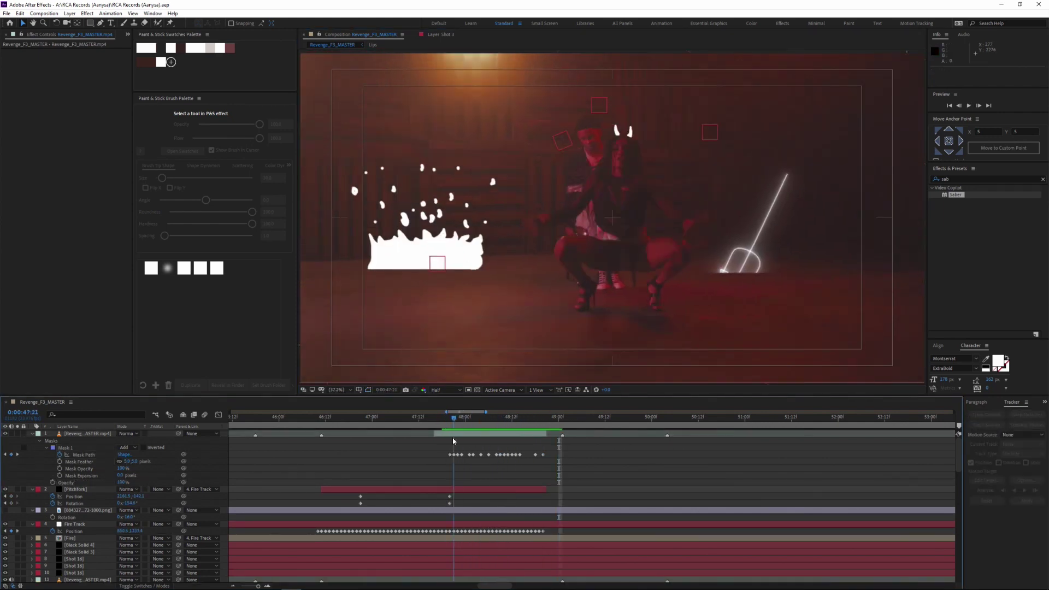
Step: Keyframe the Pitchfork layer's position near the end of the shot so its prongs stay planted in the floor
click(75, 490)
key(o)
drag(738, 211, 721, 246)
drag(543, 418, 504, 418)
drag(709, 267, 716, 246)
mouse_move(505, 420)
mouse_down()
mouse_move(548, 420)
mouse_move(488, 420)
mouse_up()
key(equal)
drag(395, 421, 323, 421)
Step: Shift the Pitchfork layer's starting Position and Rotation keyframes closer to the landing keyframes to make the throw faster
key(minus)
key(minus)
drag(324, 493, 337, 506)
drag(330, 497, 360, 497)
Step: Preview the faster pitchfork throw and save the project
drag(359, 420, 390, 419)
click(314, 418)
key(space)
key(ctrl+s)
Step: Hide the mask outlines and step frame by frame through the landing to check the masked footage's edge at the prongs
key(equal)
click(88, 434)
click(368, 390)
scroll(729, 256, up, 2)
key(Page_Down)
key(Page_Down)
key(Page_Down)
key(Page_Down)
key(Page_Down)
key(Page_Down)
key(Page_Down)
key(Page_Down)
key(Page_Down)
key(Page_Down)
key(Page_Down)
key(Page_Down)
key(Page_Down)
key(Page_Down)
key(F2)
drag(600, 419, 536, 419)
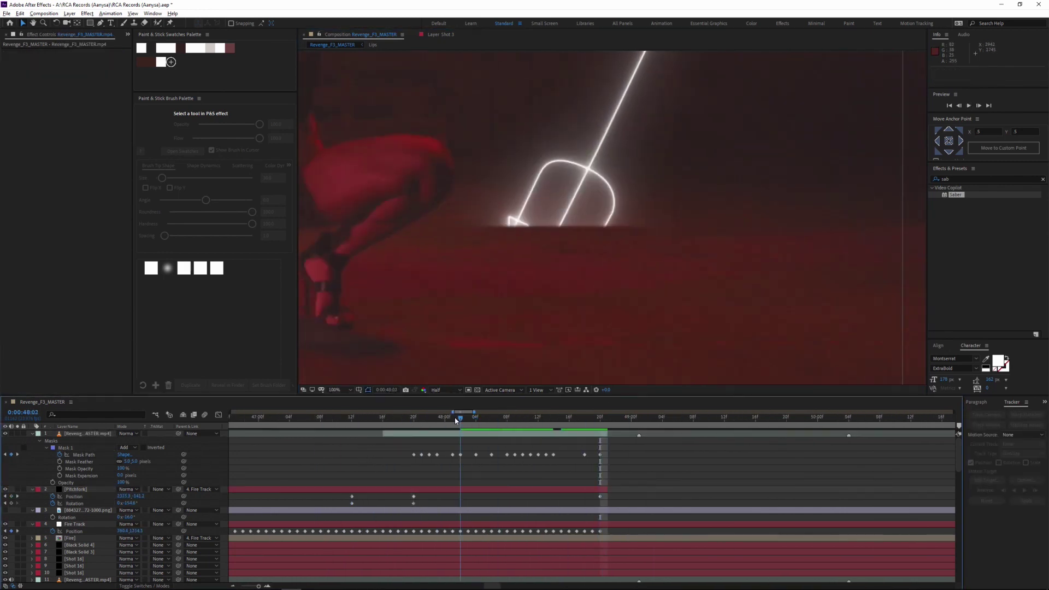
Step: Scrub through the pitchfork shot with the whole frame in view to review the result
key(shift+slash)
click(392, 419)
key(minus)
drag(418, 419, 488, 416)
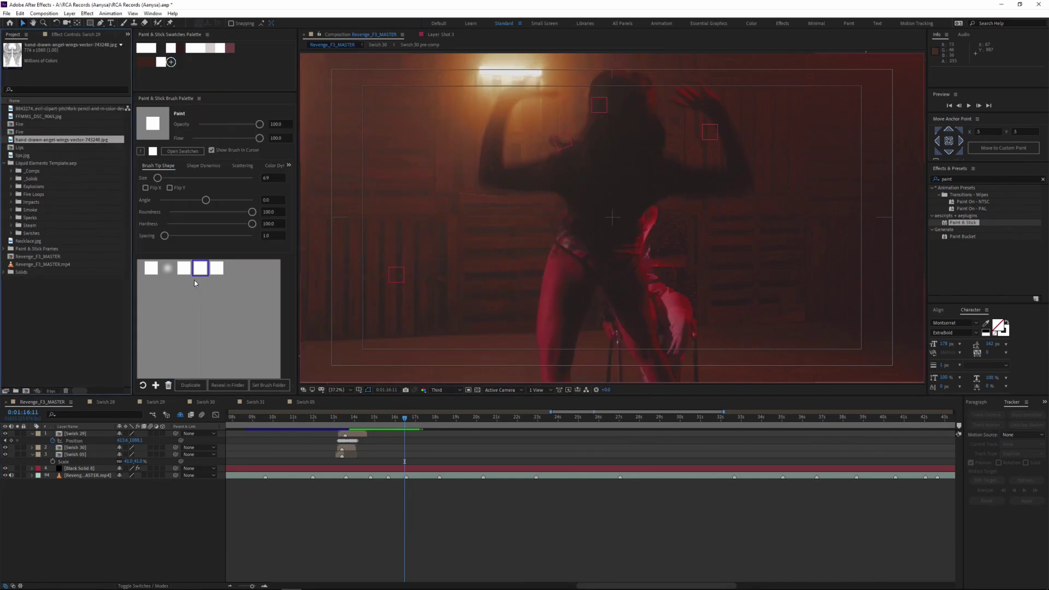
Step: Move the current time to the first frame of the angel wings shot, just before 0:01:15:00
click(392, 418)
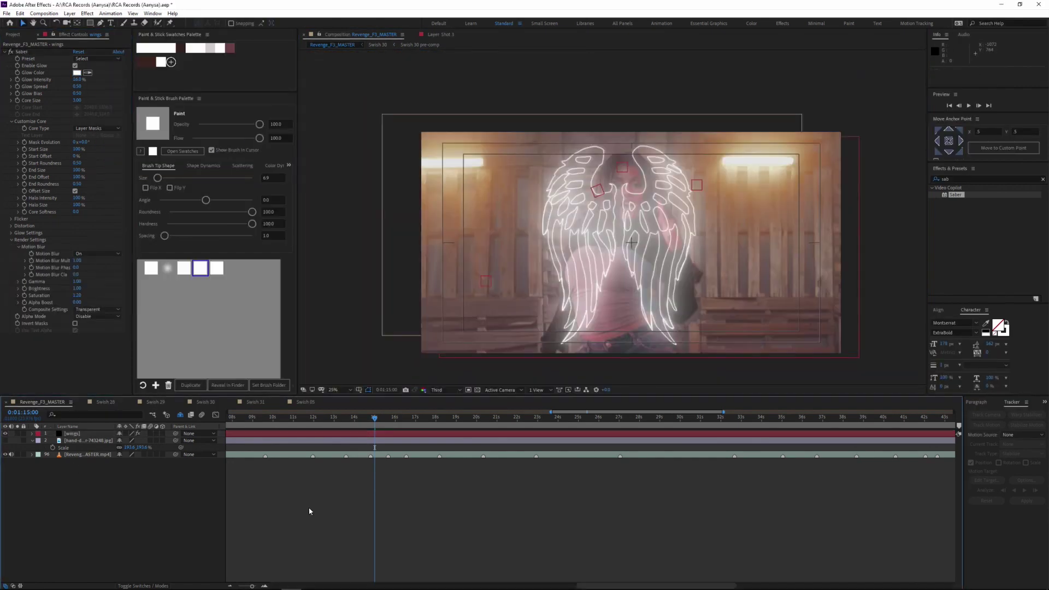
click(372, 420)
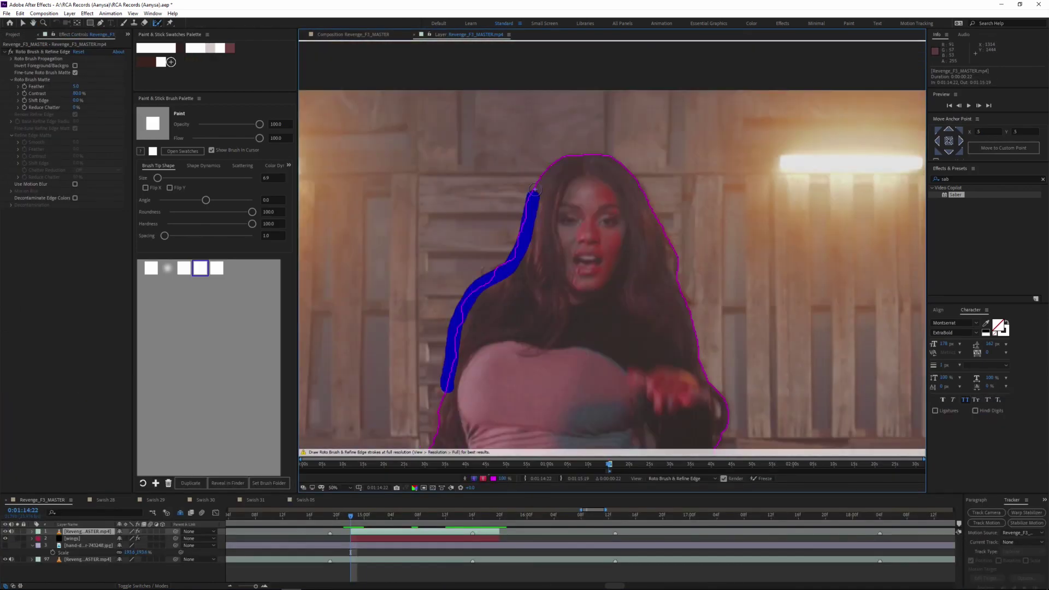
Step: Paint strokes along the woman's hair and body edges at 0:01:14:22 and correct her matte on the following frames
drag(543, 201, 505, 322)
drag(643, 215, 517, 306)
key(Page_Down)
key(Page_Down)
key(Page_Down)
key(Page_Down)
key(ctrl+z)
mouse_move(640, 327)
mouse_down()
mouse_move(595, 378)
mouse_move(570, 255)
mouse_up()
key(Page_Down)
Step: Advance frame by frame to 0:01:15:07, correcting the Roto Brush matte around the woman with further strokes
drag(429, 328, 471, 346)
scroll(557, 377, down, 2)
key(Page_Down)
key(Page_Down)
scroll(558, 328, up, 2)
drag(488, 195, 538, 339)
key(Page_Down)
scroll(568, 129, down, 2)
key(Page_Down)
scroll(549, 210, up, 2)
drag(549, 209, 441, 294)
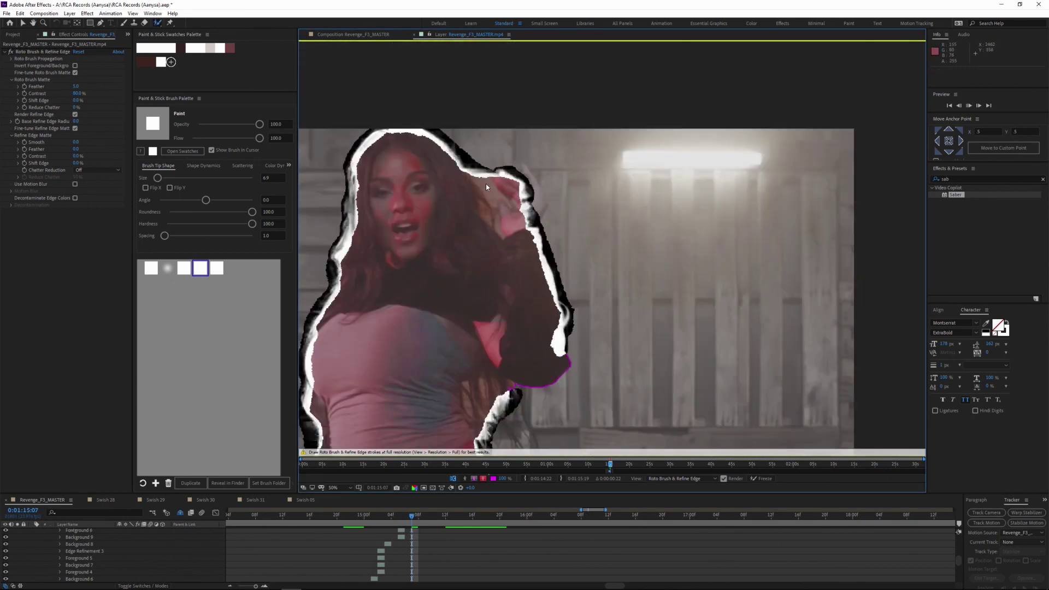
Step: Refine the matte around the woman's raised hand at 0:01:15:07 and 0:01:15:08
drag(490, 168, 533, 213)
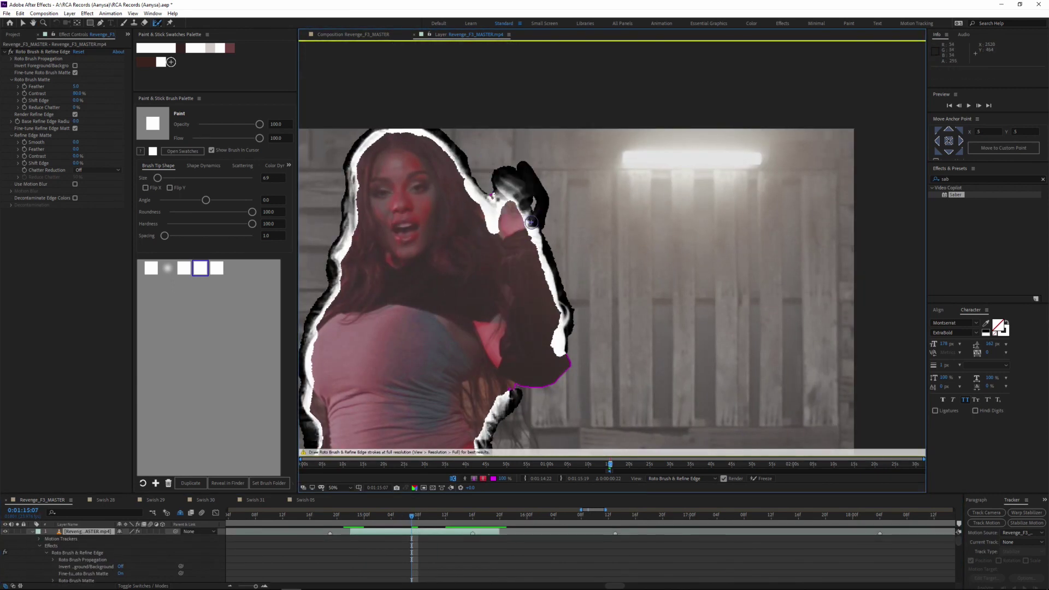
key(Page_Down)
drag(538, 226, 592, 221)
Step: Correct the woman's matte with Roto Brush and Refine Edge strokes on each frame from 0:01:15:08 to 0:01:15:12
click(157, 23)
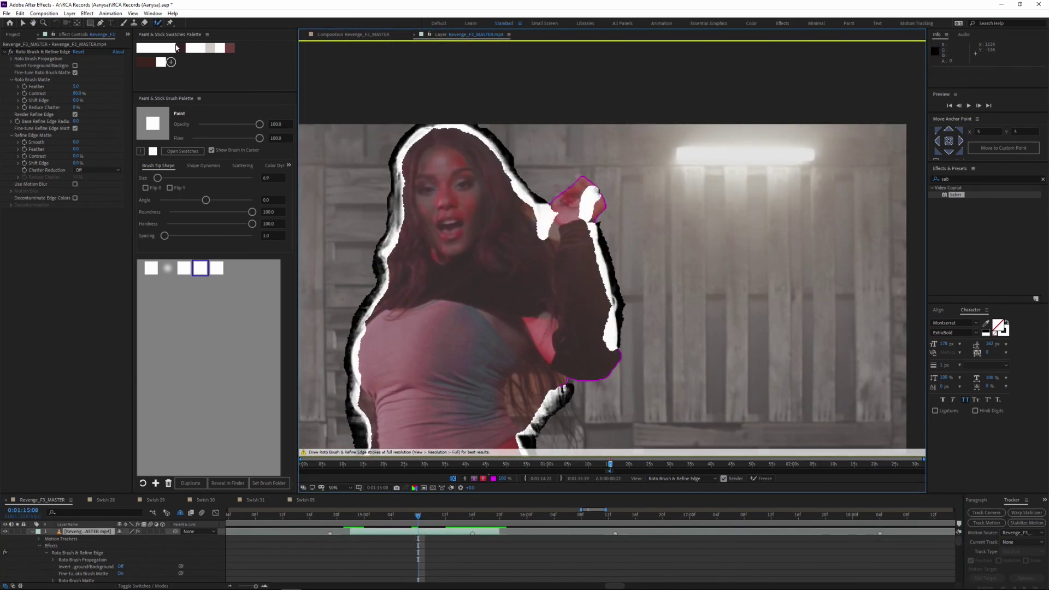
scroll(613, 351, down, 2)
key(Page_Down)
scroll(546, 328, up, 2)
key(Page_Down)
mouse_move(448, 345)
mouse_down()
mouse_move(469, 173)
mouse_move(459, 300)
mouse_up()
key(Page_Down)
key(alt+w)
drag(534, 319, 555, 295)
key(Page_Down)
drag(543, 220, 570, 108)
key(Page_Down)
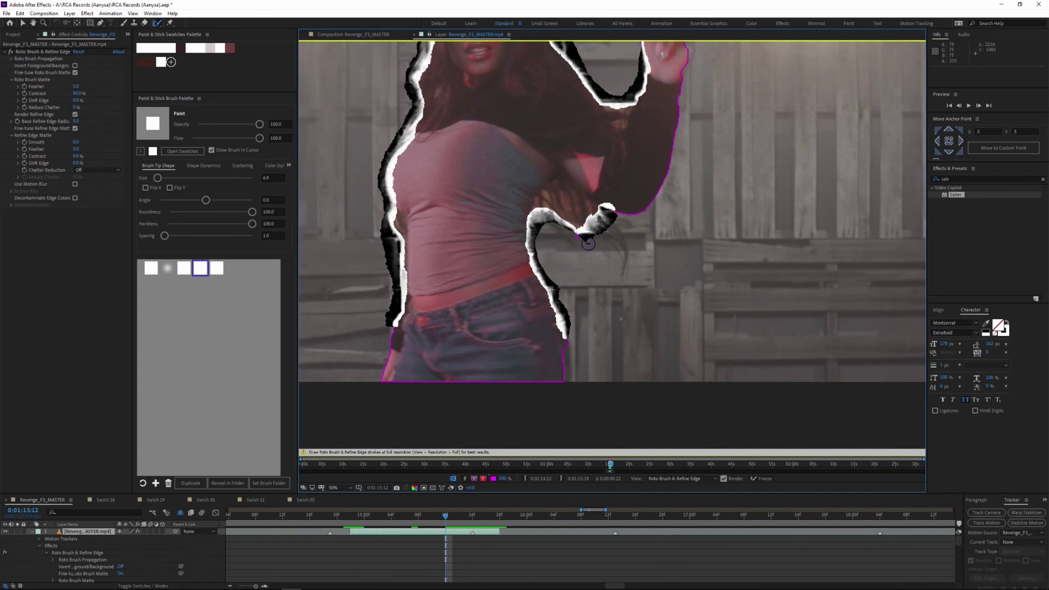
Step: Correct the matte around the elbow, hanging hair and arm frame by frame up to 0:01:15:16
key(Page_Down)
drag(581, 240, 560, 358)
drag(508, 207, 534, 313)
drag(438, 145, 508, 145)
key(Page_Down)
key(alt+w)
mouse_move(494, 350)
mouse_down()
mouse_move(506, 164)
mouse_move(519, 280)
mouse_up()
drag(735, 298, 737, 301)
drag(638, 396, 619, 368)
key(Page_Down)
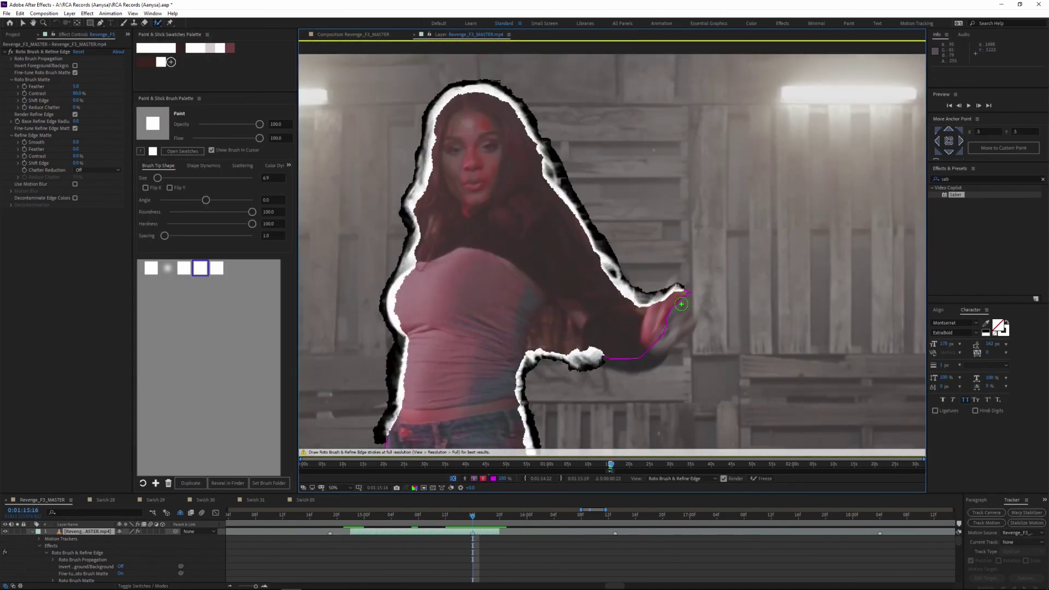
Step: Correct the matte around the woman's outstretched hand from 0:01:15:16 and advance through the remaining frames of the shot
drag(604, 418, 581, 388)
key(Page_Down)
drag(616, 277, 672, 297)
key(Page_Down)
key(Page_Down)
key(Page_Down)
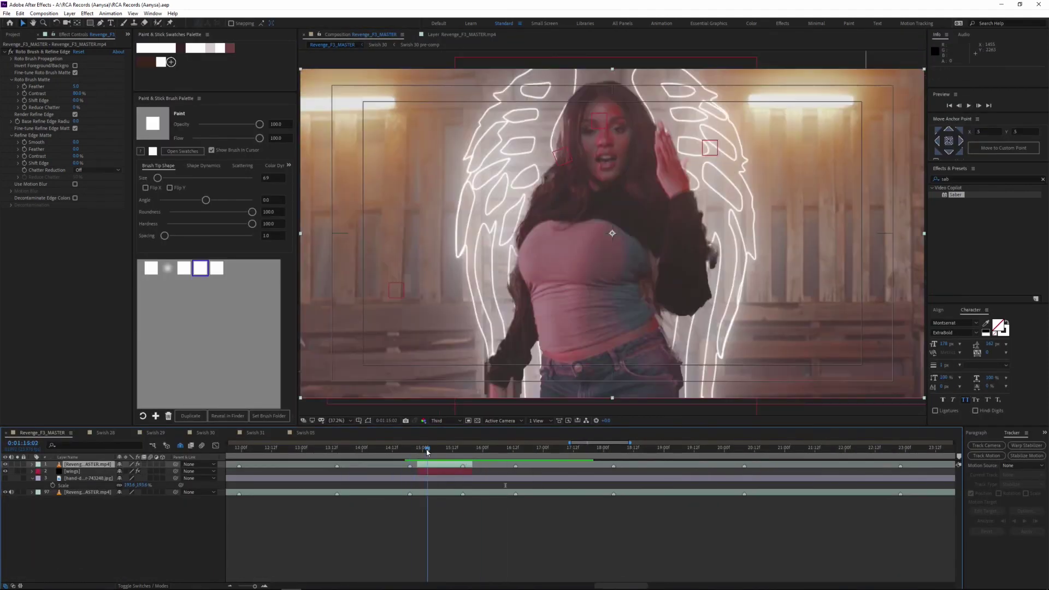
Step: Repaint the Roto Brush matte at 0:01:15:06 so it covers the raised hand and its fingers
drag(157, 22, 183, 24)
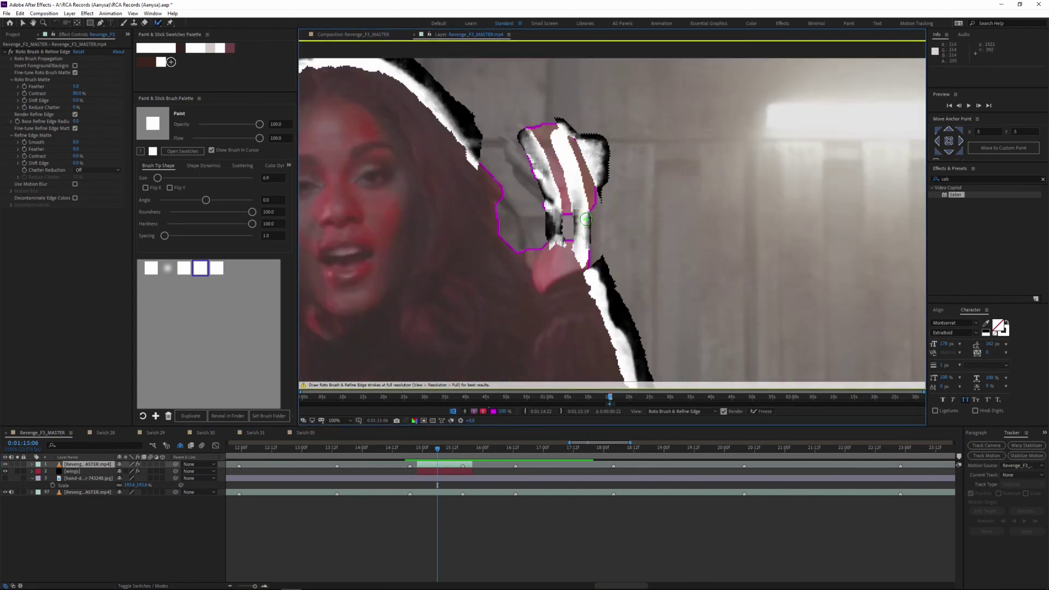
drag(585, 219, 538, 179)
drag(629, 234, 651, 312)
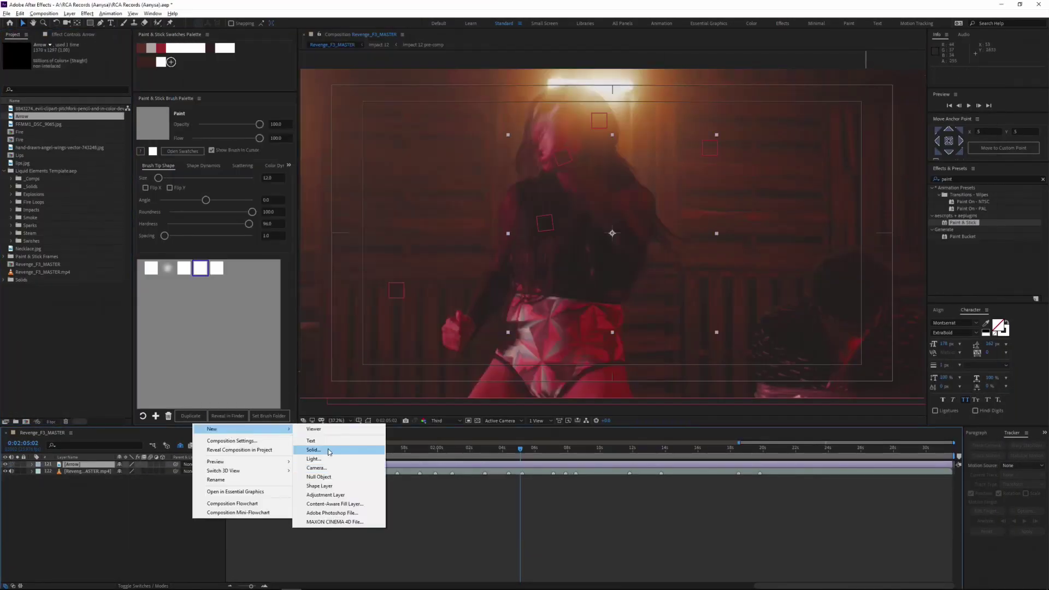
Step: Create a new solid layer above the arrow reference image for tracing the arrow
click(328, 451)
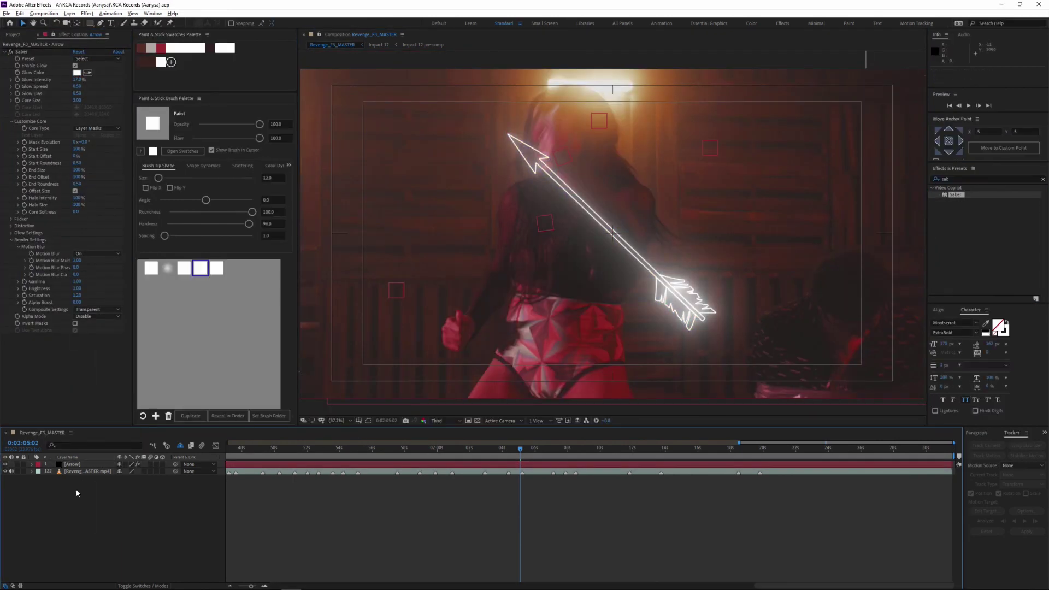
Step: Track the arrow shot's background with two track points for position and scale, analyzing forward through 0:02:05:15
click(509, 448)
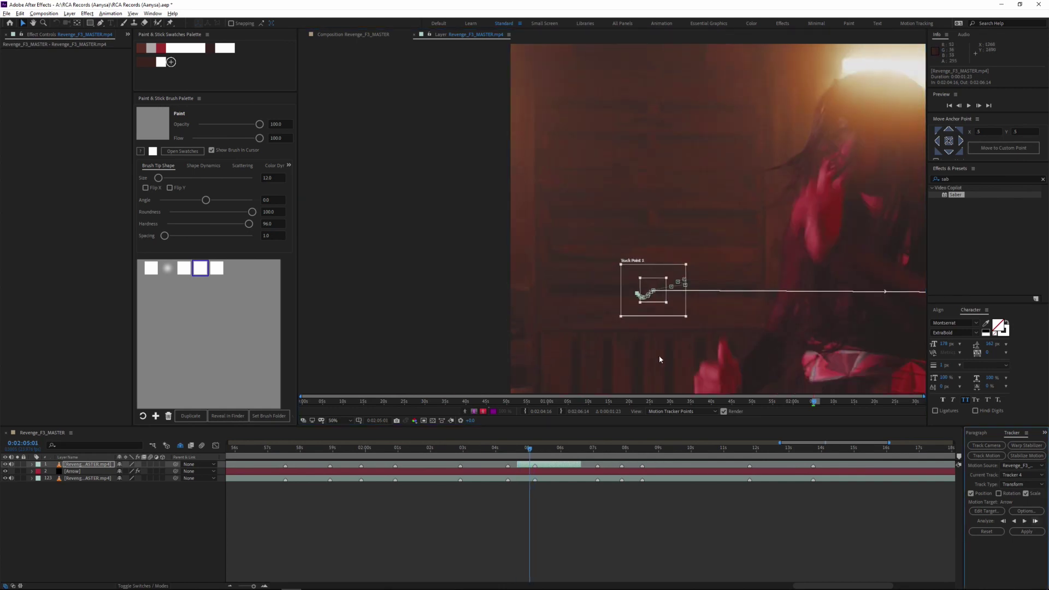
key(Page_Down)
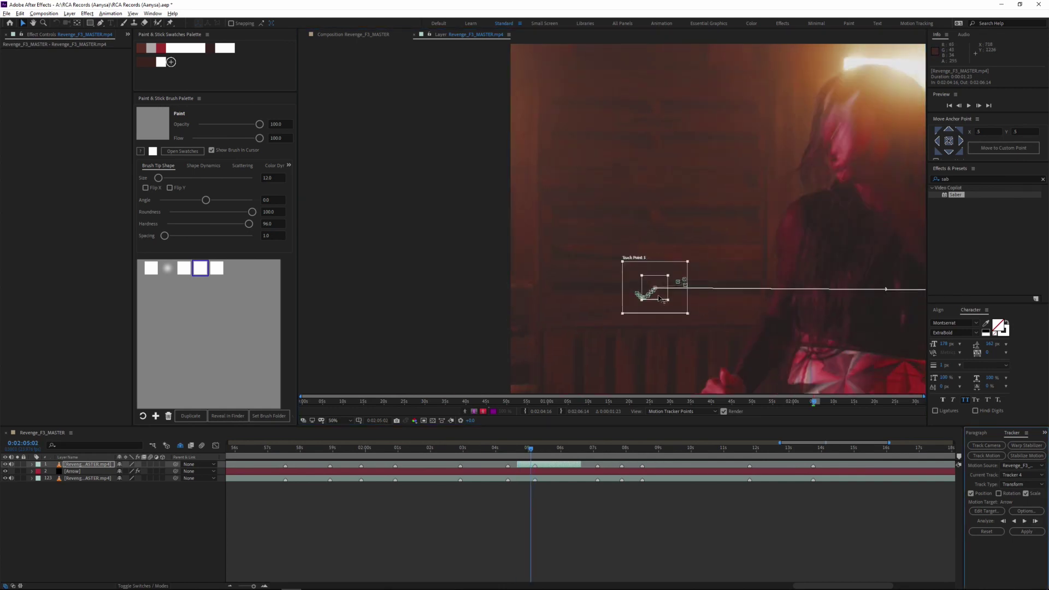
scroll(645, 327, up, 1)
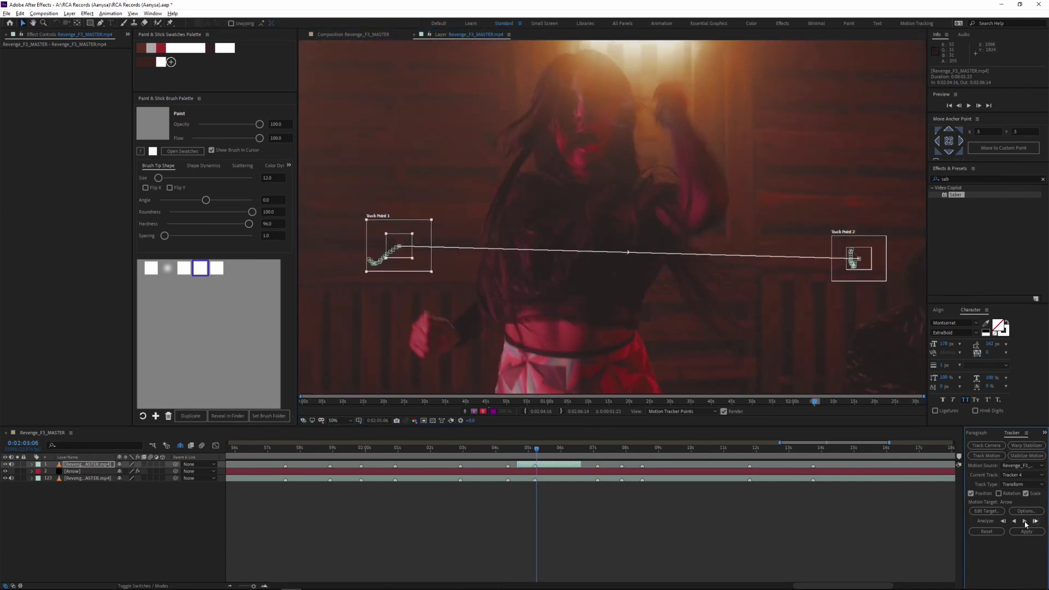
click(1026, 522)
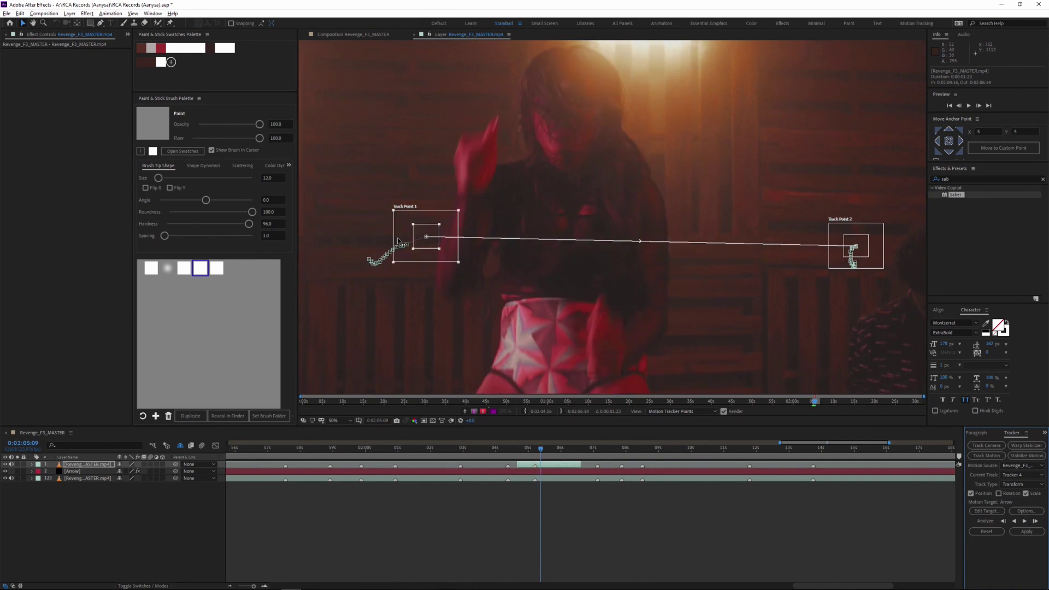
click(1035, 522)
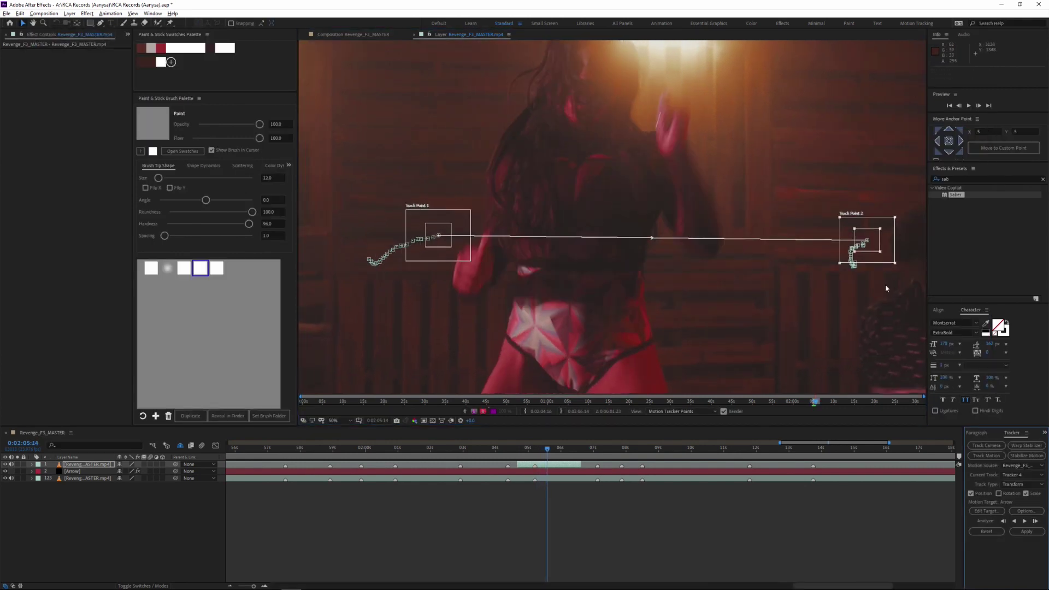
click(1035, 522)
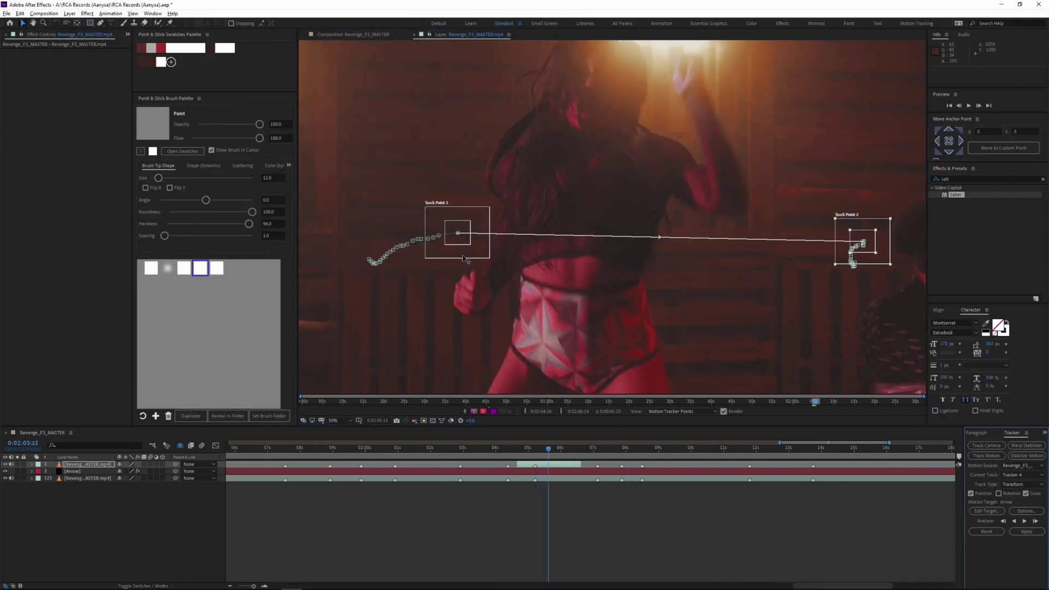
Step: Analyze forward one frame at a time to 0:02:05:22, repositioning both track points back onto their background features
click(1036, 522)
click(1036, 522)
drag(888, 266, 879, 254)
drag(480, 248, 466, 252)
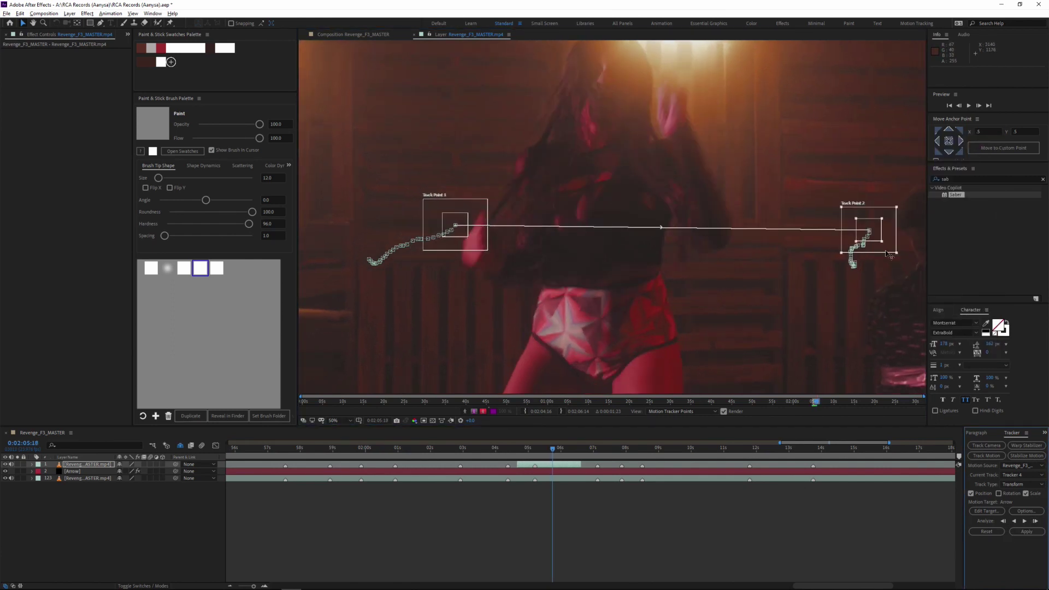
click(1035, 521)
drag(890, 246, 880, 246)
click(1033, 522)
click(1036, 523)
click(1037, 523)
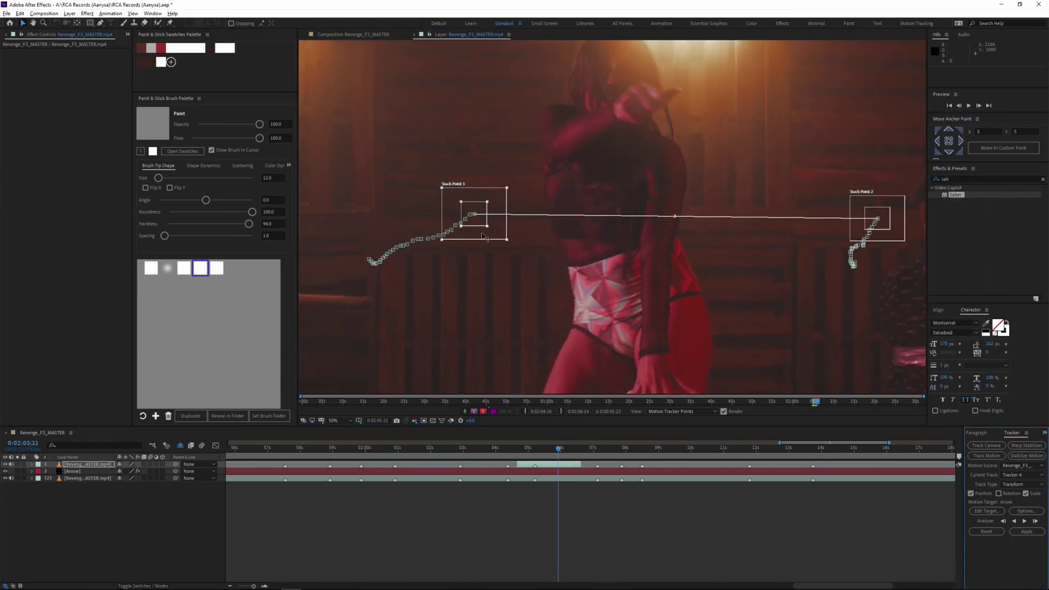
Step: Continue the two-point background track one frame at a time from 0:02:05:22 to 0:02:06:07
click(1035, 523)
click(1035, 523)
click(1035, 524)
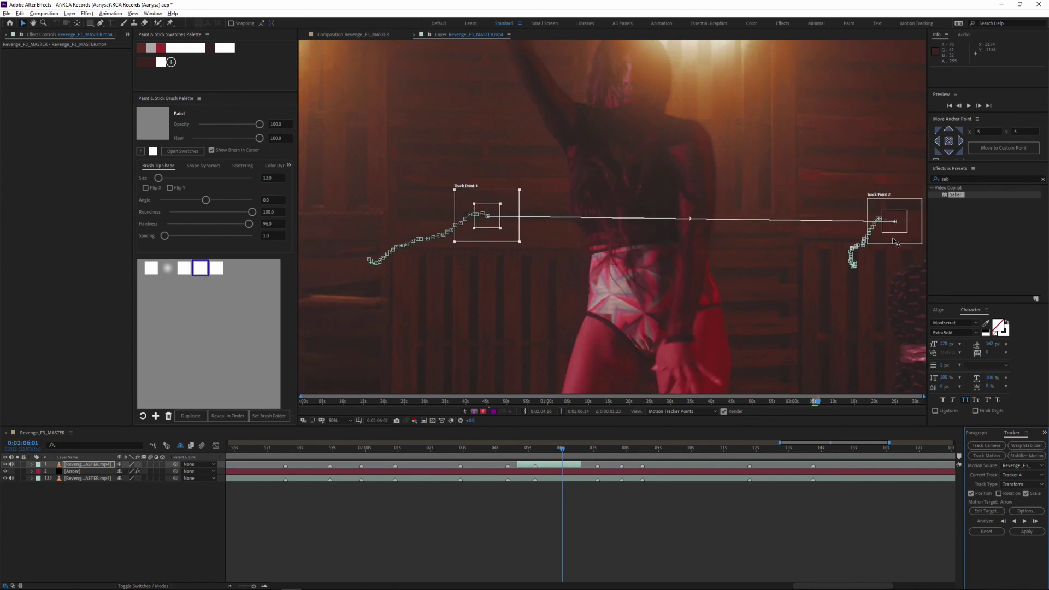
click(1035, 522)
click(1036, 522)
click(1036, 523)
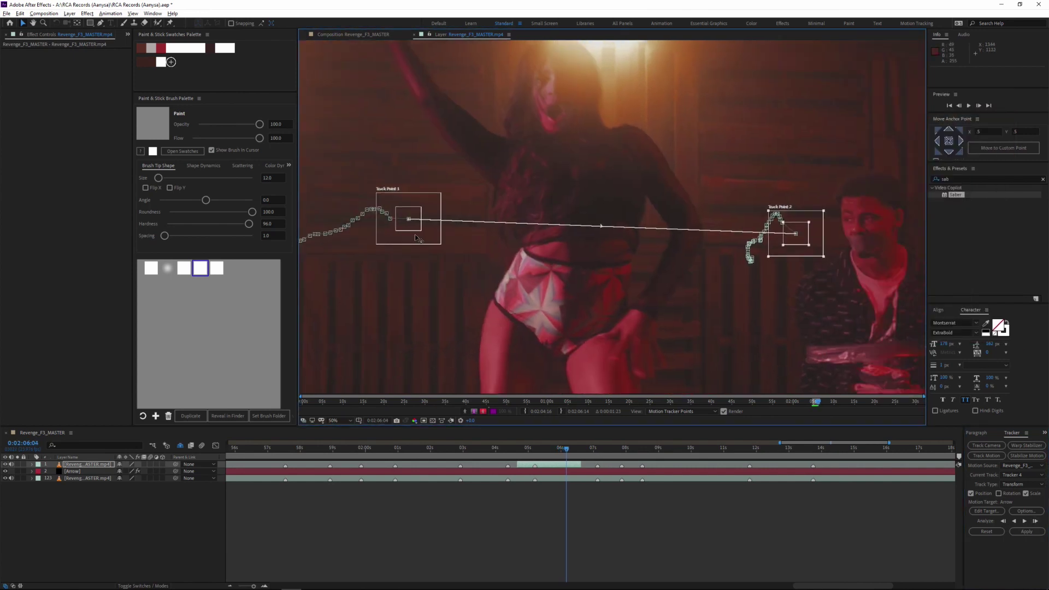
click(1036, 523)
click(1036, 522)
click(1035, 522)
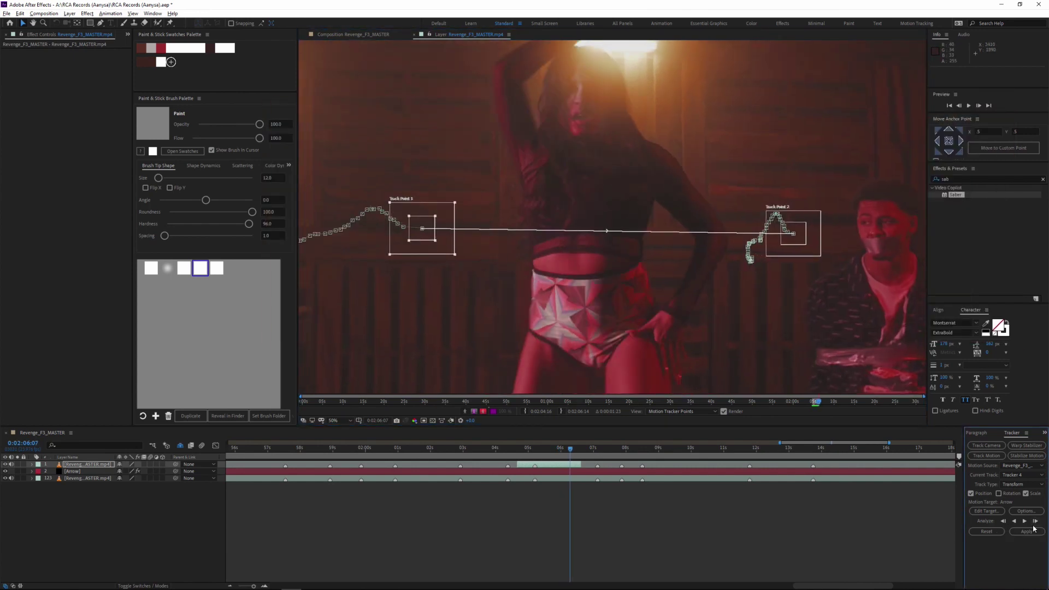
Step: Finish the two-point background track frame by frame from 0:02:06:07 to the end of the shot at 0:02:06:14
click(1035, 523)
click(1034, 523)
click(1034, 523)
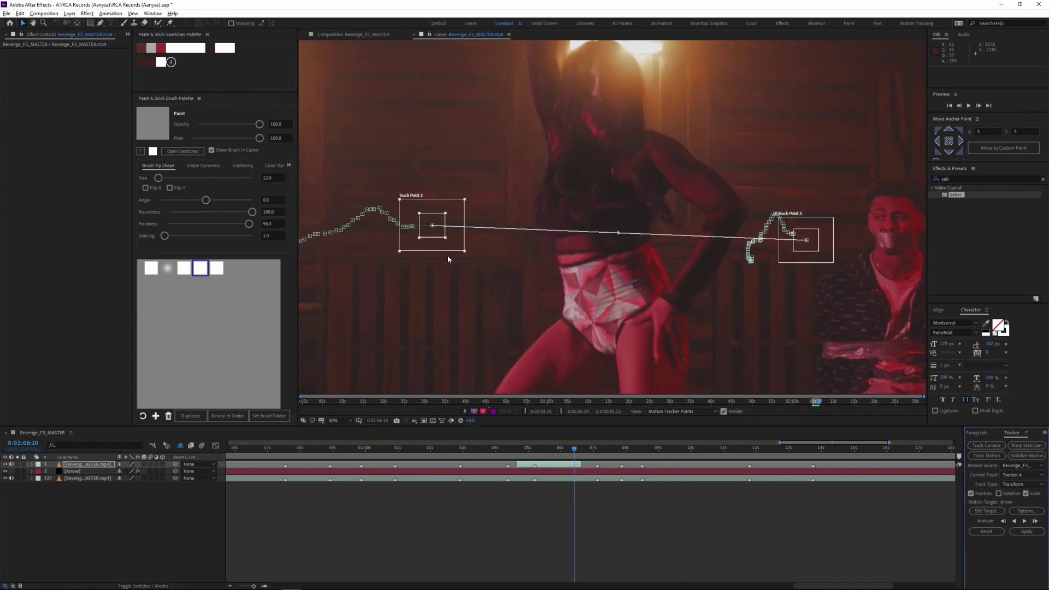
click(1036, 522)
click(1036, 522)
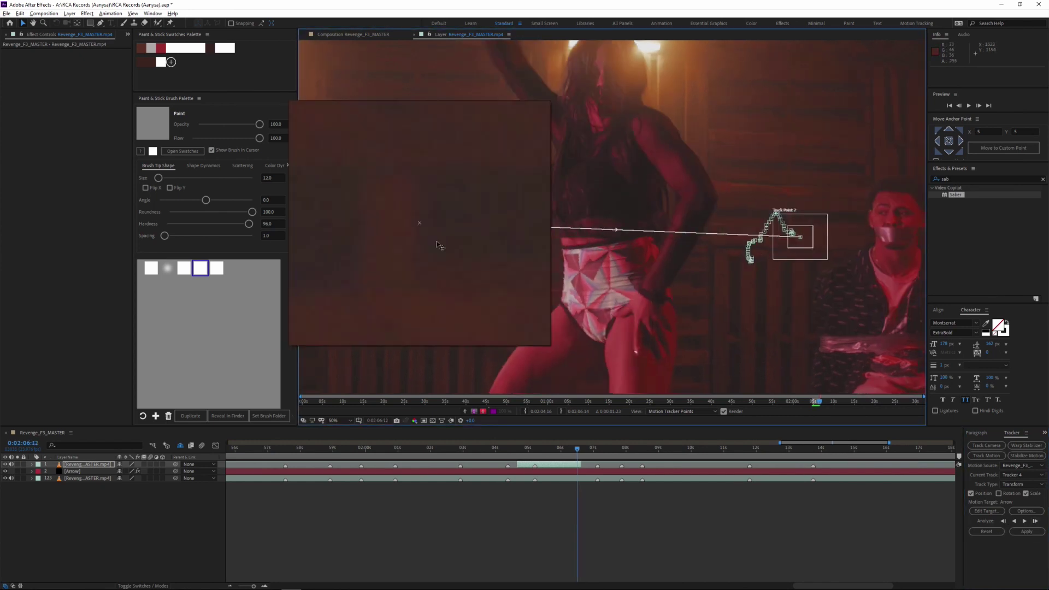
click(1037, 523)
click(1038, 523)
Step: Create a null object named Arrow Null Track to carry the tracking data
right_click(147, 500)
click(314, 466)
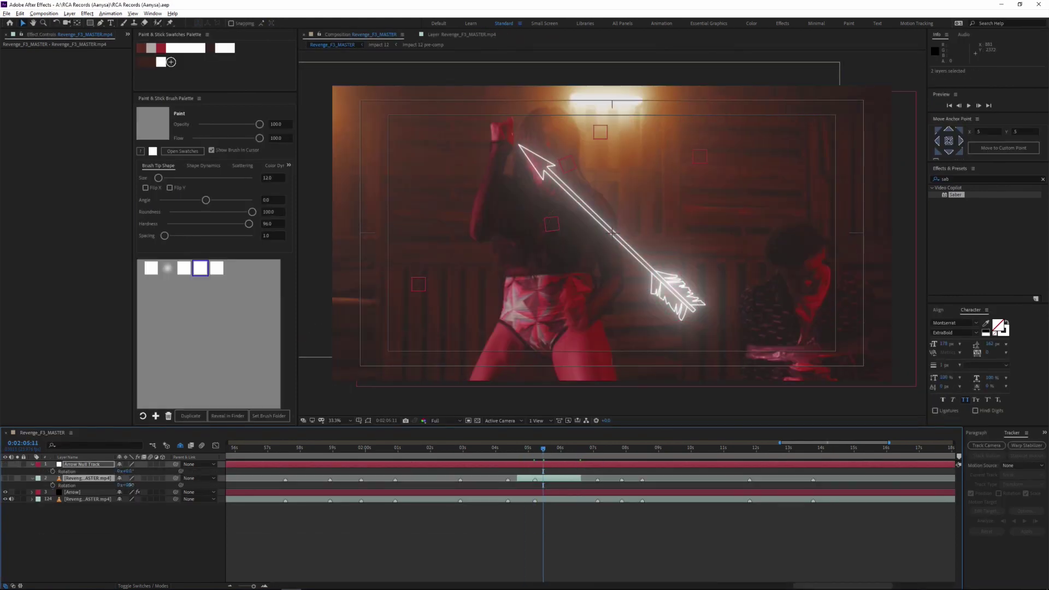
drag(99, 465, 99, 465)
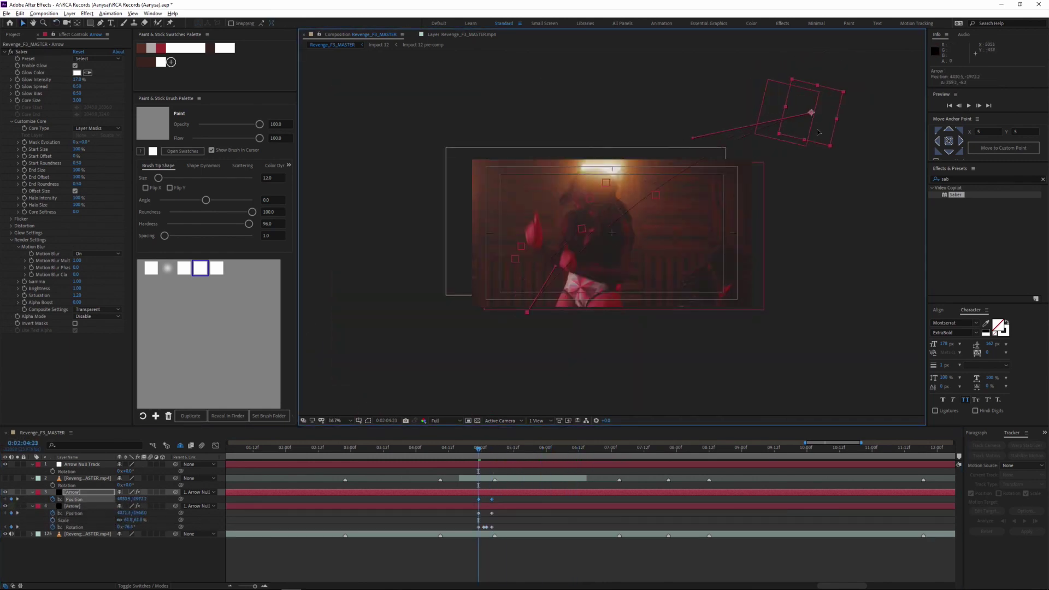
Step: Duplicate the keyframed Arrow layer to add another flying arrow to the shot
click(425, 453)
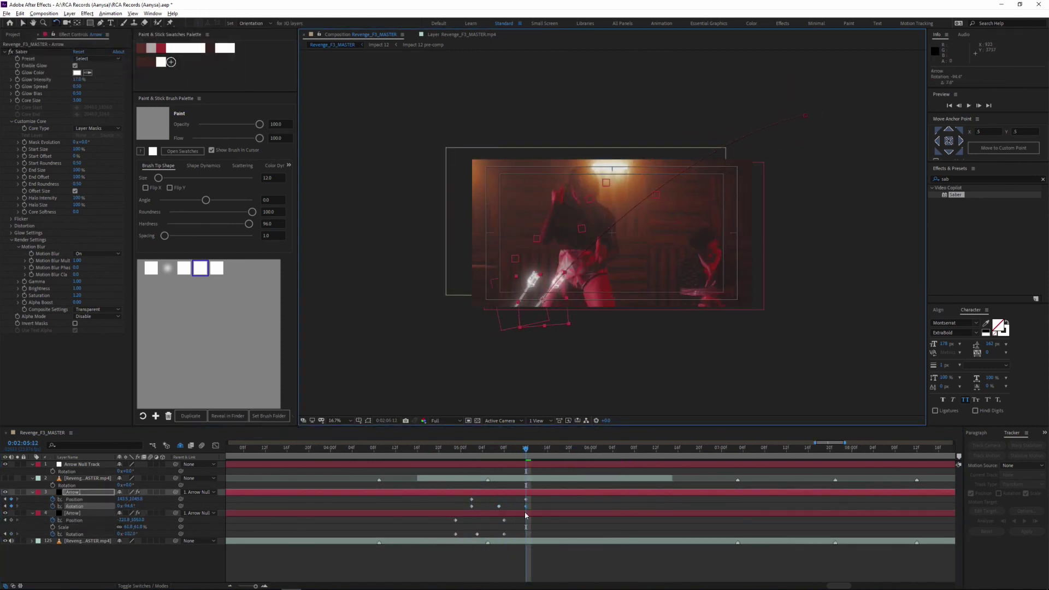
key(ctrl+d)
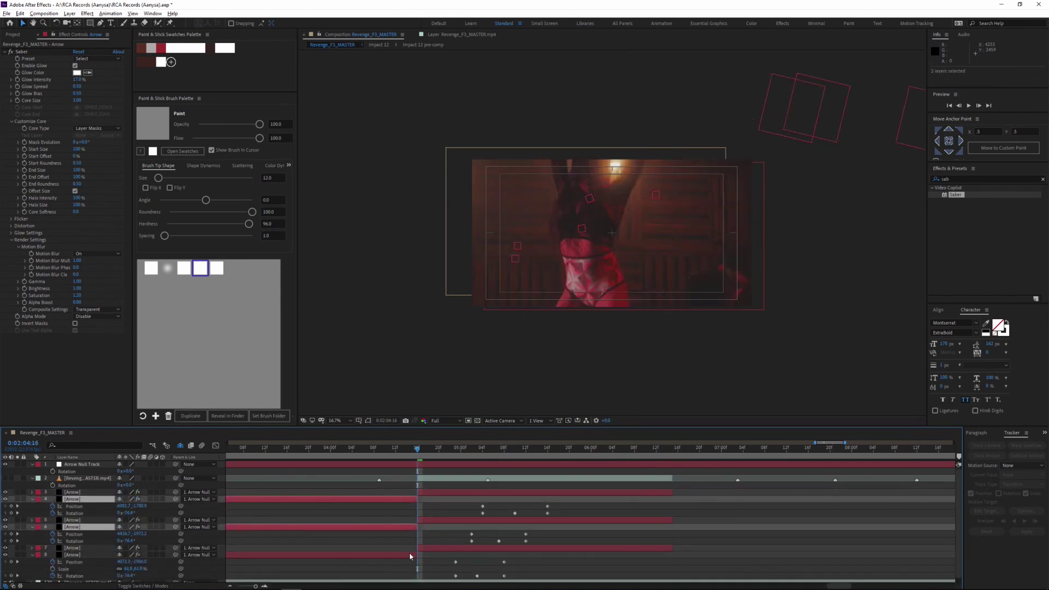
click(463, 449)
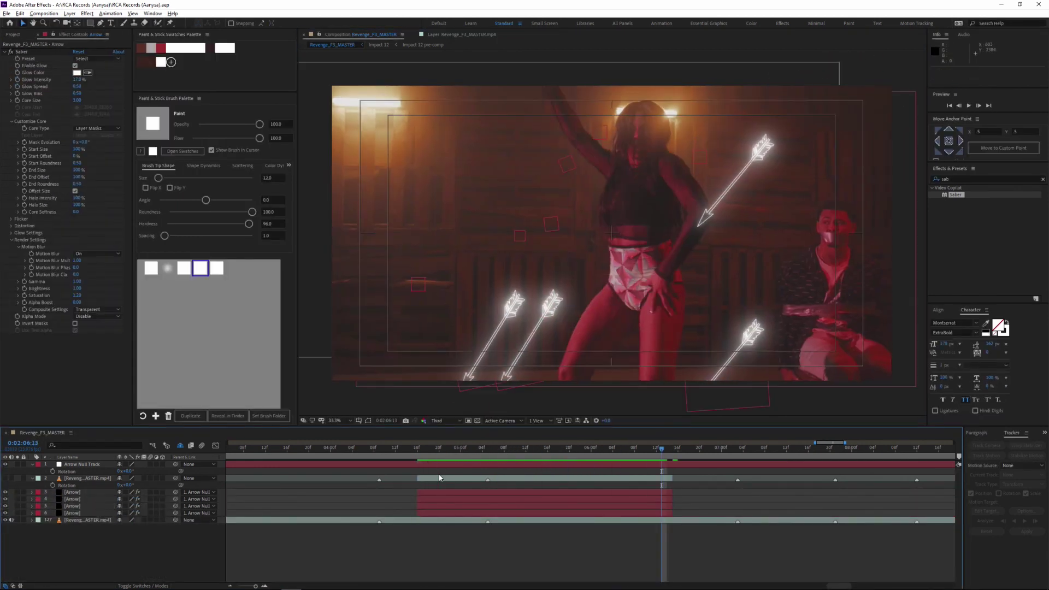
Step: Place the footage copy's Mask 1 at 0:02:05:12 so its upper edge runs across the tip of the upper arrow
click(531, 482)
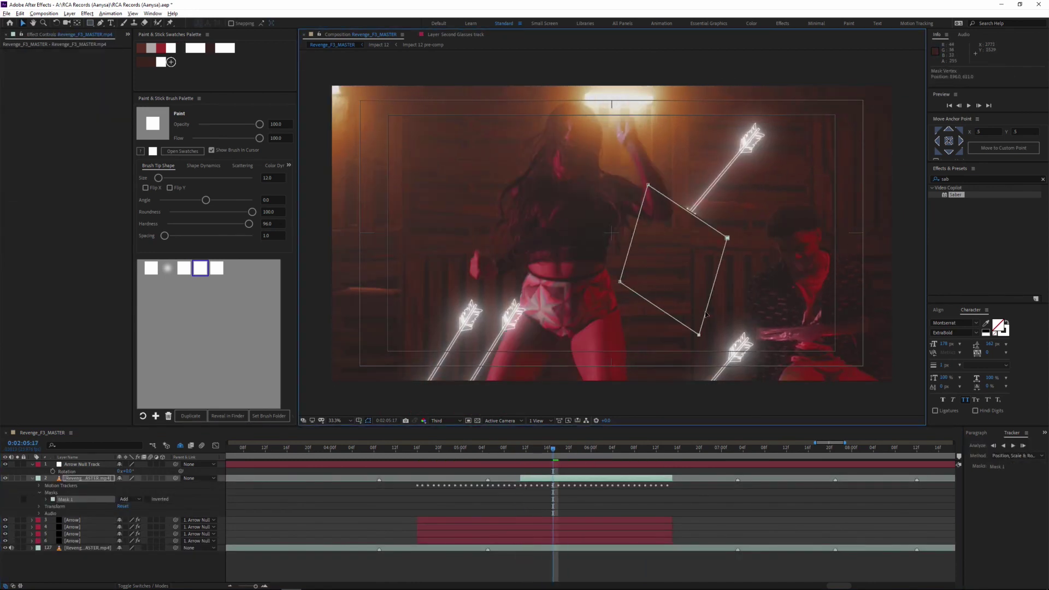
key(Page_Up)
key(Page_Up)
key(Page_Up)
key(Page_Up)
key(Page_Up)
drag(706, 315, 662, 301)
scroll(730, 221, up, 2)
drag(432, 246, 418, 232)
drag(455, 285, 513, 321)
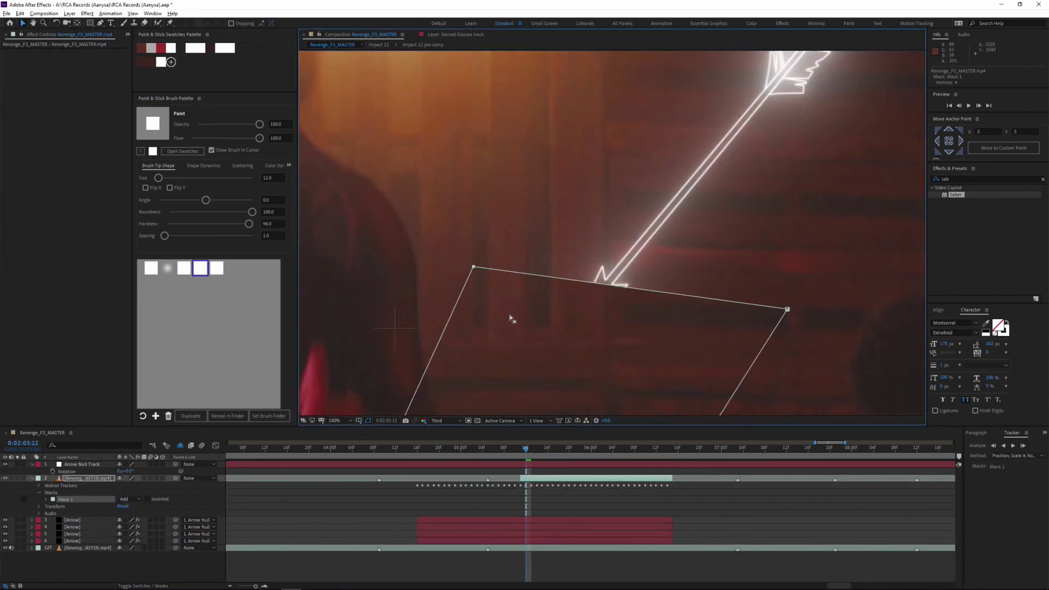
Step: Track the footage copy's Mask 1 forward frame by frame from 0:02:05:12 and review the tracked frames
click(1023, 446)
click(1024, 446)
click(1024, 446)
click(1023, 446)
click(1023, 445)
key(Page_Up)
key(Page_Up)
key(Page_Up)
key(Page_Up)
key(Page_Up)
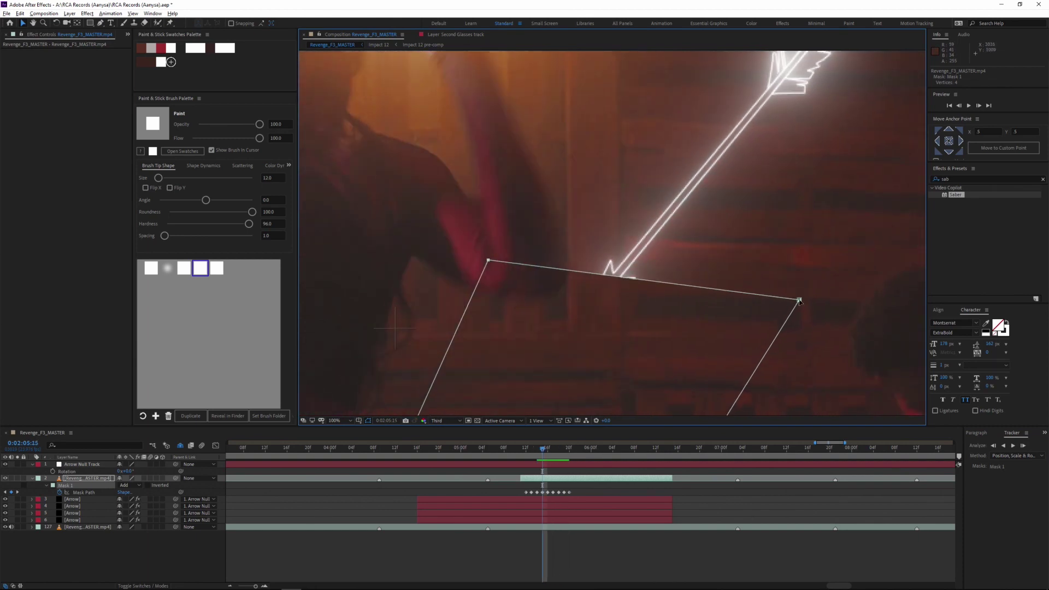
Step: Continue tracking Mask 1 frame by frame to 0:02:06:04, keeping its upper edge across the upper arrow's tip
key(Page_Down)
key(Page_Down)
key(Page_Down)
key(Page_Down)
key(Page_Down)
drag(552, 326, 628, 172)
drag(494, 280, 474, 326)
click(1022, 446)
click(1022, 446)
key(Page_Up)
key(Page_Down)
click(1023, 446)
click(1023, 445)
click(1023, 446)
click(1025, 447)
click(1023, 447)
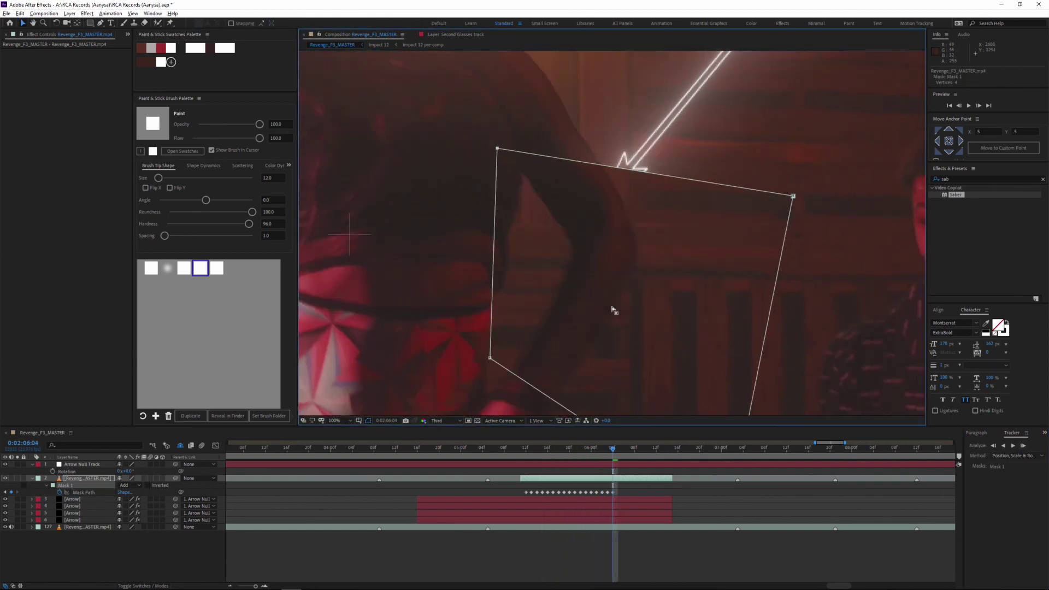
Step: Track Mask 1 six more frames, from 0:02:06:04 to 0:02:06:10
click(1024, 446)
click(1023, 446)
click(1023, 446)
click(1024, 447)
click(1023, 446)
click(1023, 446)
Step: Return to 0:02:06:04 and reshape Mask 1 to follow the performer's shoulder and upper arm beside the arrow tip
key(Page_Up)
key(Page_Up)
key(Page_Up)
key(Page_Up)
key(Page_Up)
key(Page_Up)
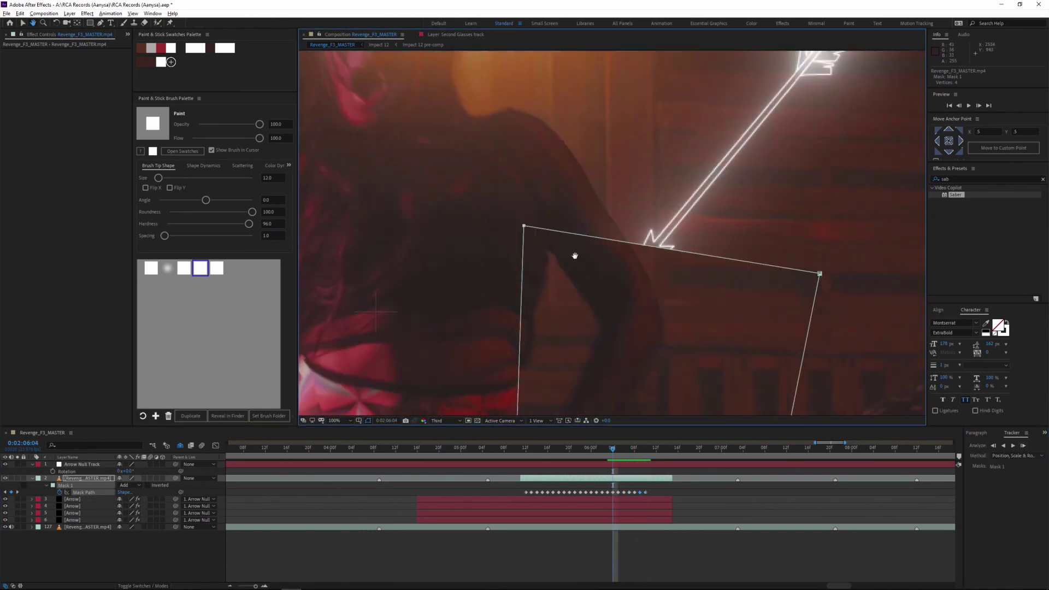
drag(524, 225, 545, 177)
drag(588, 210, 597, 200)
mouse_move(476, 221)
mouse_down()
mouse_move(459, 192)
mouse_move(459, 214)
mouse_up()
drag(556, 183, 562, 158)
drag(529, 170, 433, 172)
Step: Advance the arm-shaped Mask 1 frame by frame from 0:02:06:04 to 0:02:06:10, refitting it to the moving arm
click(1023, 447)
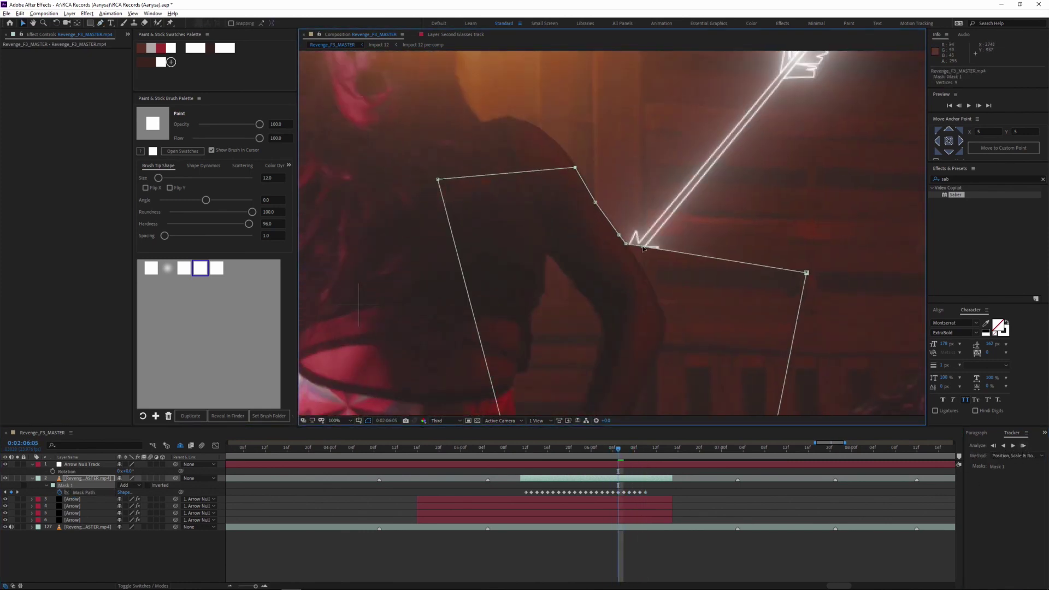
click(1023, 447)
click(1023, 446)
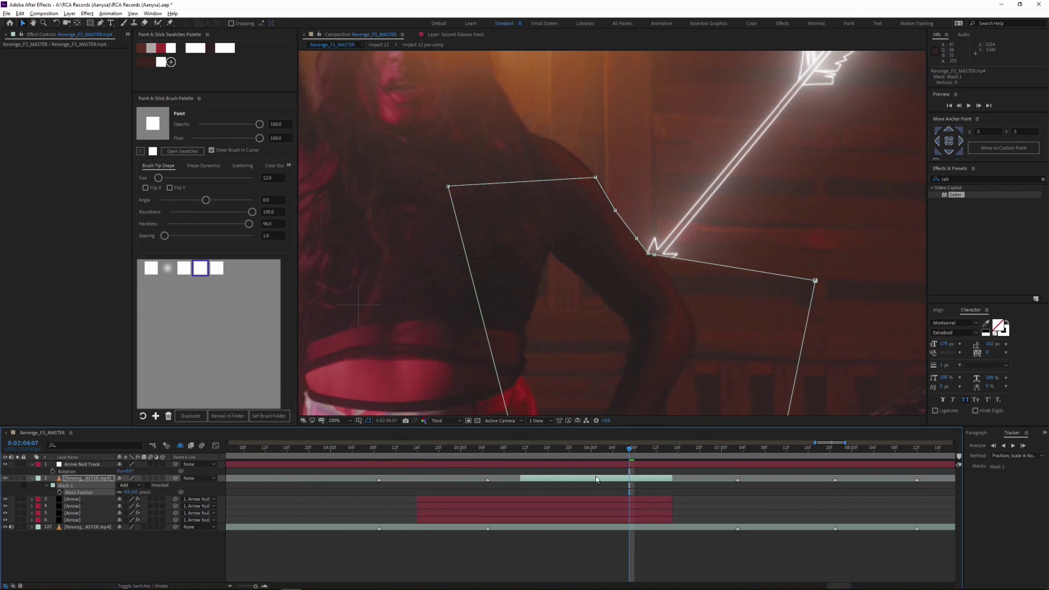
click(1023, 447)
click(1022, 446)
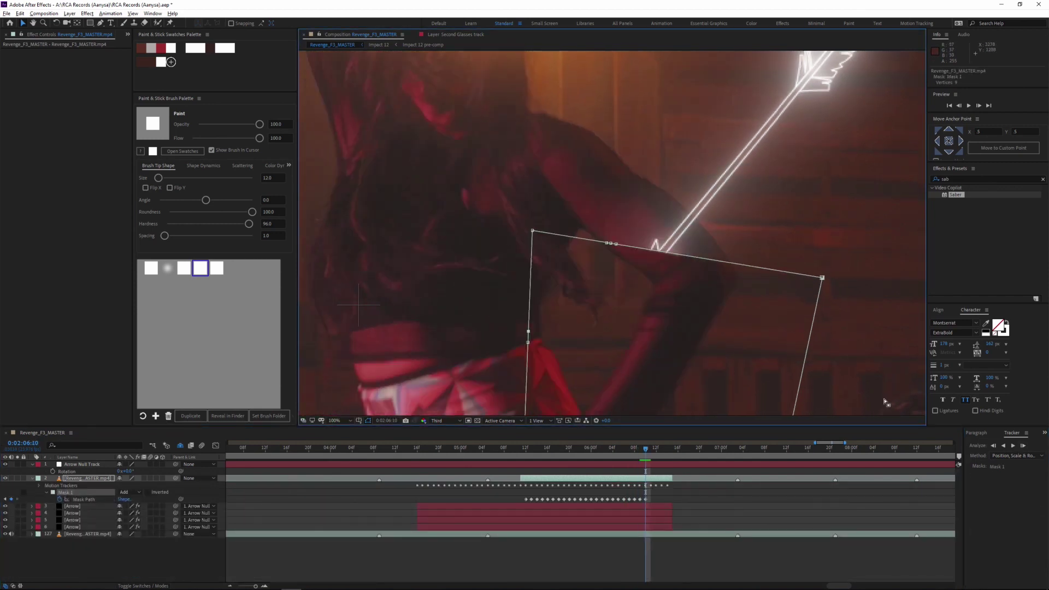
Step: Fit Mask 1 around the performer's elbow at 0:02:06:11 and carry it over the shot's remaining frames
click(1022, 447)
click(1024, 446)
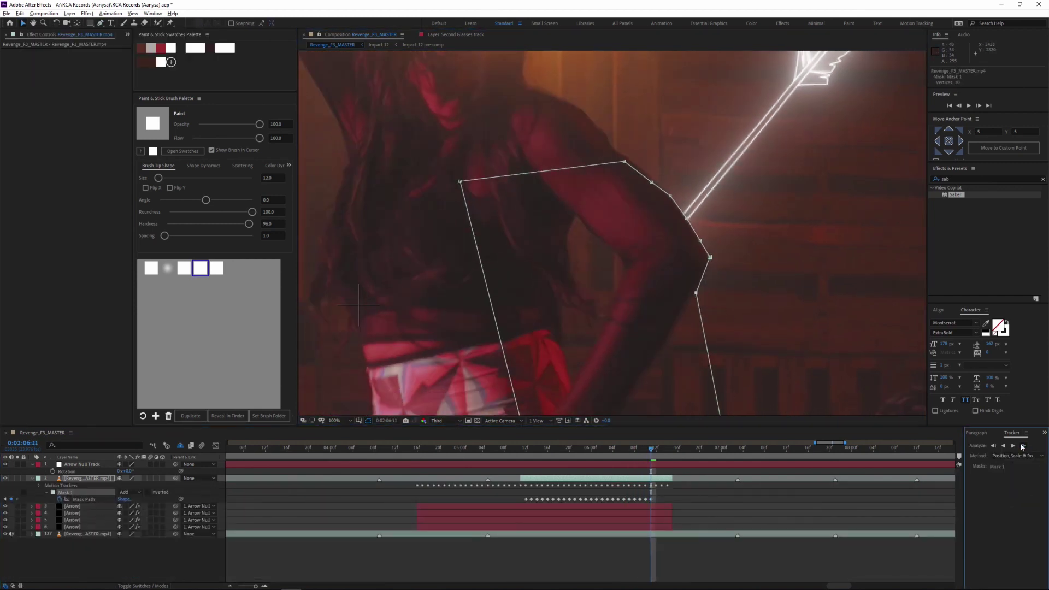
click(370, 423)
click(1023, 447)
click(1022, 446)
drag(640, 187, 634, 191)
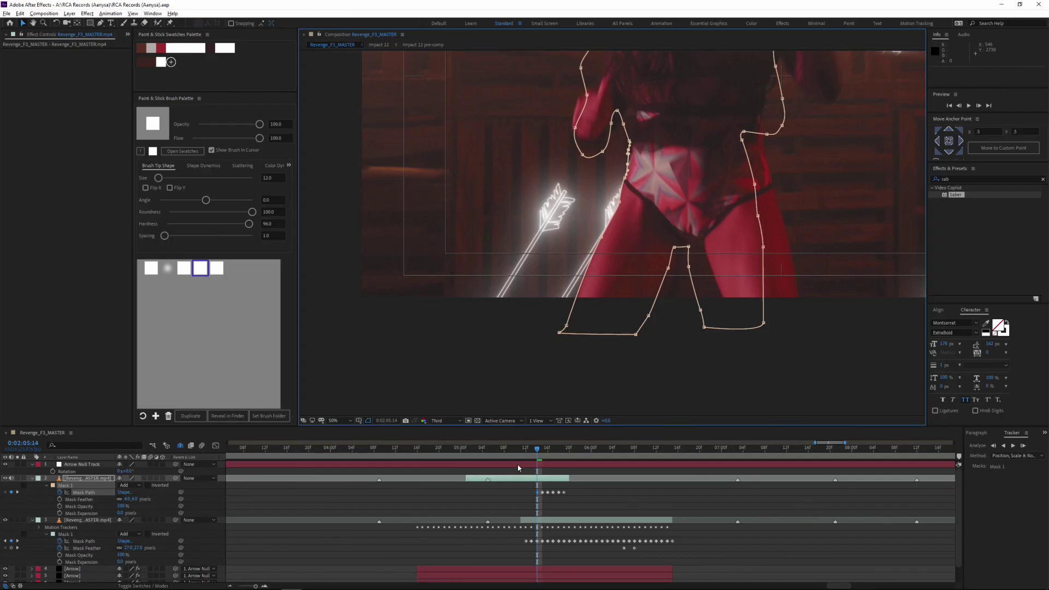
Step: Refine the upper footage copy's Mask 1 along the performer's outline beside the arrows at 0:02:05:07
scroll(614, 171, up, 2)
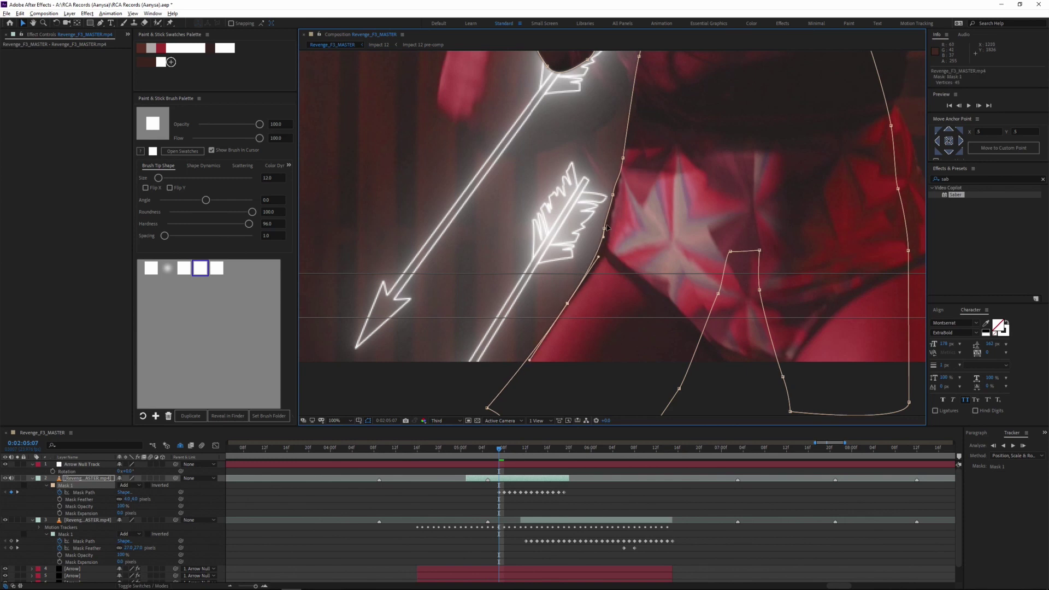
drag(632, 300, 596, 411)
drag(525, 246, 453, 315)
scroll(530, 355, down, 1)
scroll(612, 233, up, 1)
drag(620, 167, 601, 220)
scroll(602, 220, down, 1)
Step: Fit the upper footage copy's Mask 1 around the performer's lowered hand, arm and waist at 0:02:05:06
key(Page_Up)
scroll(514, 306, up, 1)
drag(496, 269, 501, 310)
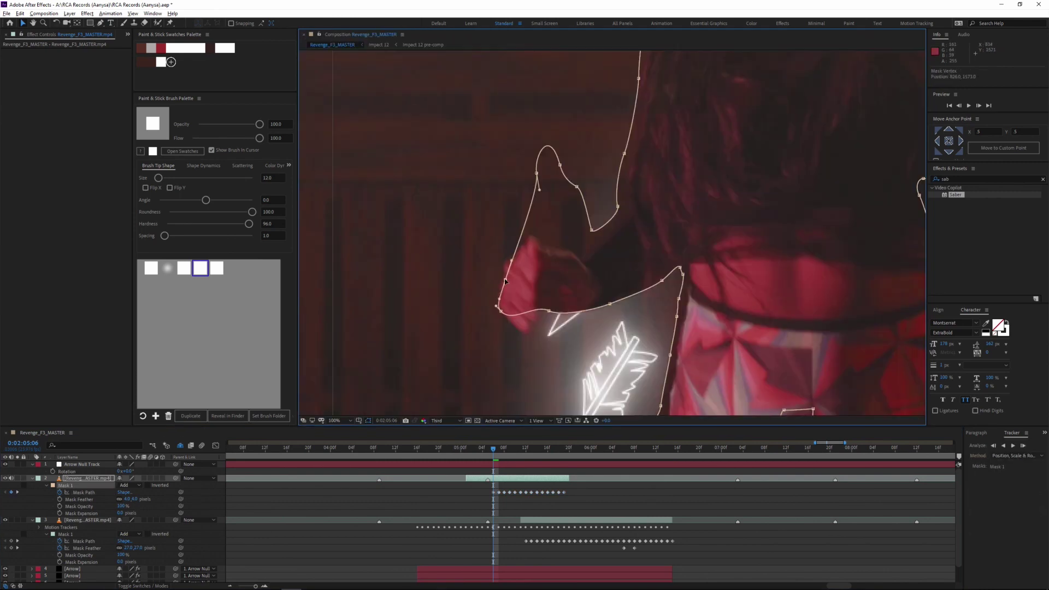
drag(549, 165, 537, 198)
drag(614, 189, 619, 189)
drag(664, 376, 664, 169)
drag(779, 237, 780, 369)
drag(780, 368, 647, 400)
Step: Reshape the roto mask at 0:02:05:05 along the performer's head and face beside the arrow's feathers
scroll(640, 401, down, 1)
key(Page_Up)
scroll(674, 134, up, 1)
drag(673, 134, 422, 350)
drag(421, 192, 519, 159)
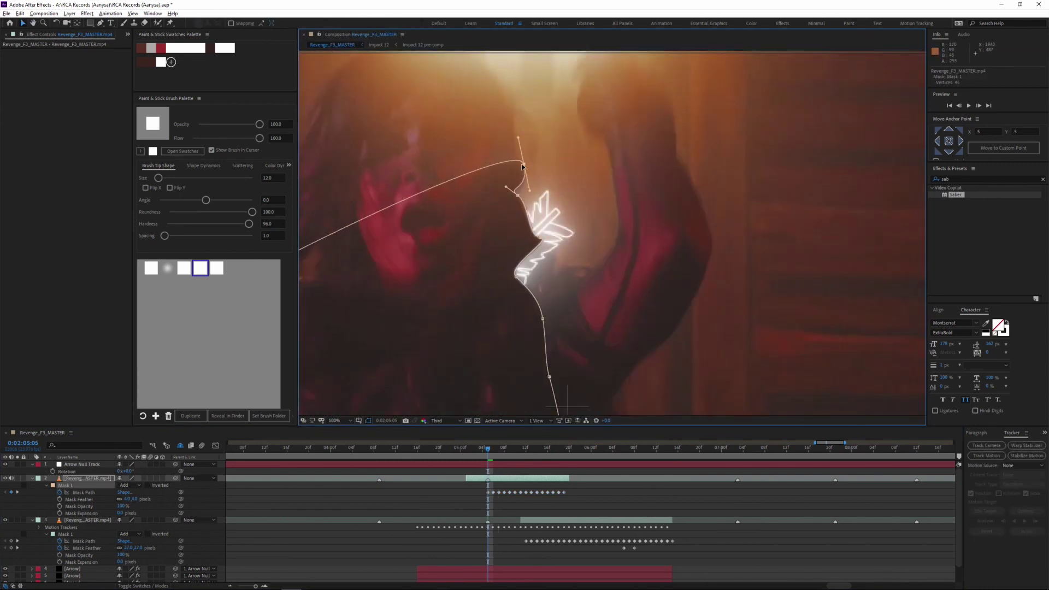
drag(415, 350, 741, 102)
drag(523, 249, 547, 252)
drag(532, 173, 539, 182)
drag(525, 333, 553, 149)
drag(457, 148, 485, 167)
Step: Extend the roto mask's outline along the performer's raised arm at 0:02:05:05
drag(689, 320, 562, 330)
drag(705, 99, 521, 330)
drag(699, 94, 515, 326)
drag(601, 219, 522, 323)
drag(544, 404, 581, 320)
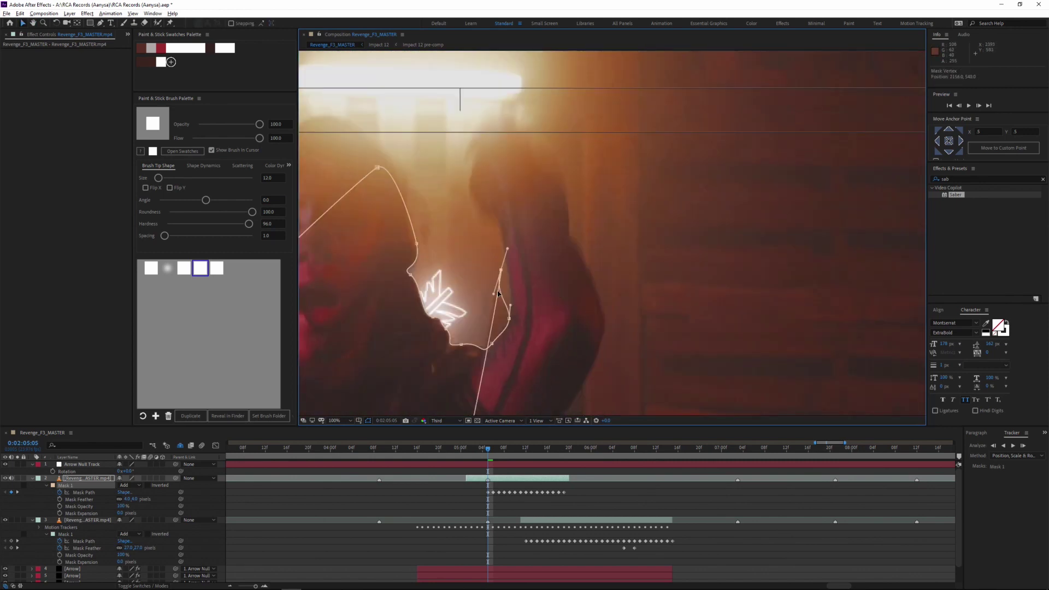
drag(595, 280, 585, 164)
drag(587, 328, 623, 98)
drag(508, 306, 831, 194)
Step: Fit the roto mask to the performer's lowered hand, face and raised arm at 0:02:05:04
key(Page_Up)
drag(593, 262, 601, 256)
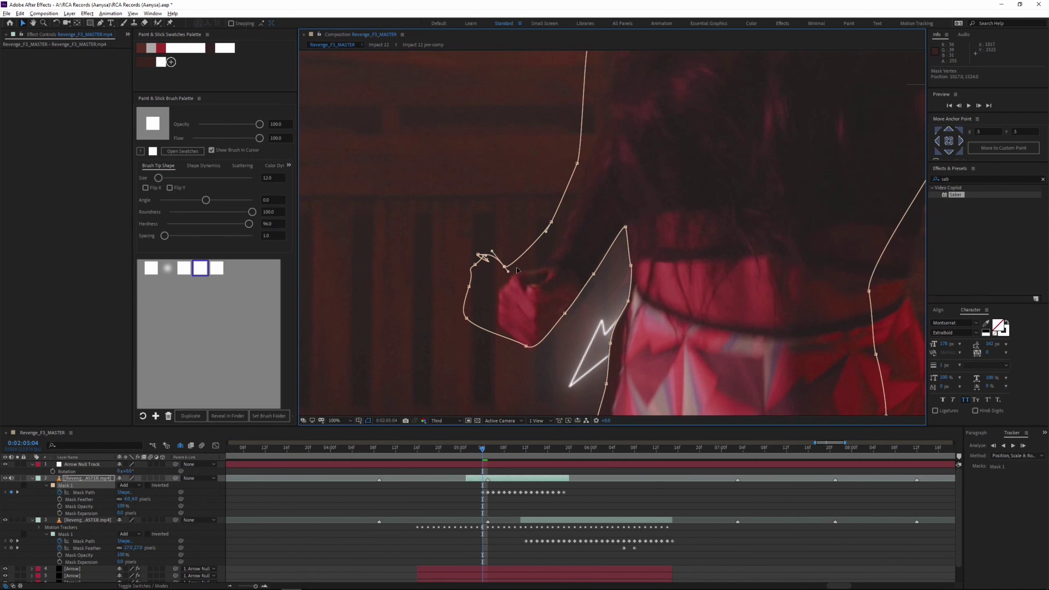
drag(466, 318, 491, 324)
drag(656, 306, 585, 209)
drag(601, 285, 636, 196)
drag(727, 104, 542, 359)
drag(726, 103, 541, 359)
drag(573, 224, 543, 187)
drag(579, 164, 624, 259)
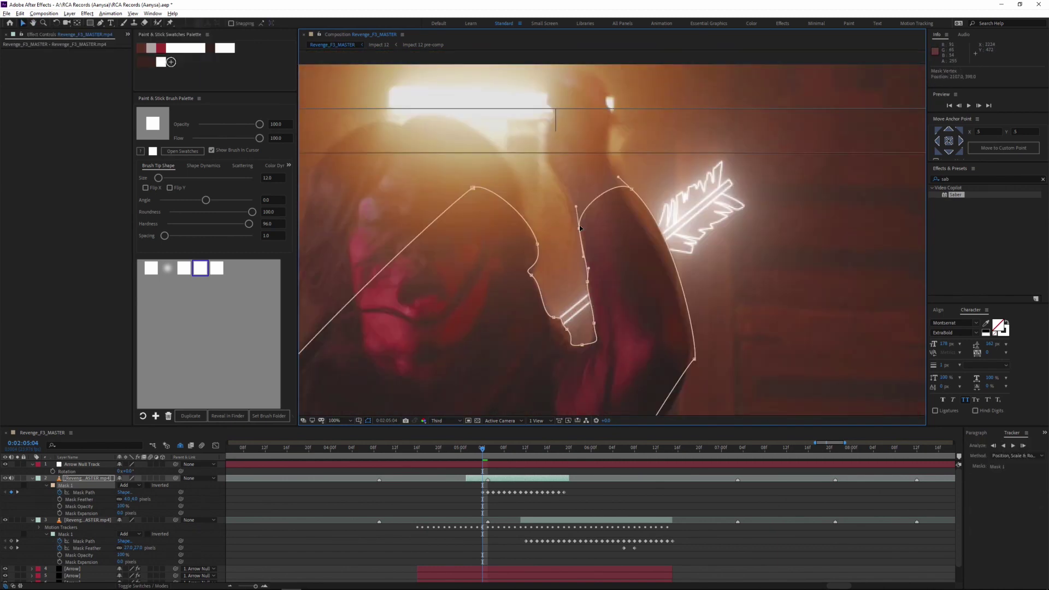
drag(691, 343, 690, 331)
Step: Adjust the roto mask to the performer's outline at 0:02:05:03
key(Page_Up)
mouse_move(651, 361)
mouse_down()
mouse_move(614, 159)
mouse_move(645, 356)
mouse_up()
drag(579, 249, 672, 377)
drag(616, 332, 449, 166)
drag(636, 223, 656, 300)
drag(675, 188, 613, 229)
drag(618, 314, 672, 389)
Step: Adjust the roto mask at 0:02:05:02 along the performer's arm and body where the arrow passes behind
key(Page_Up)
drag(630, 227, 630, 265)
drag(650, 323, 622, 175)
drag(610, 306, 616, 295)
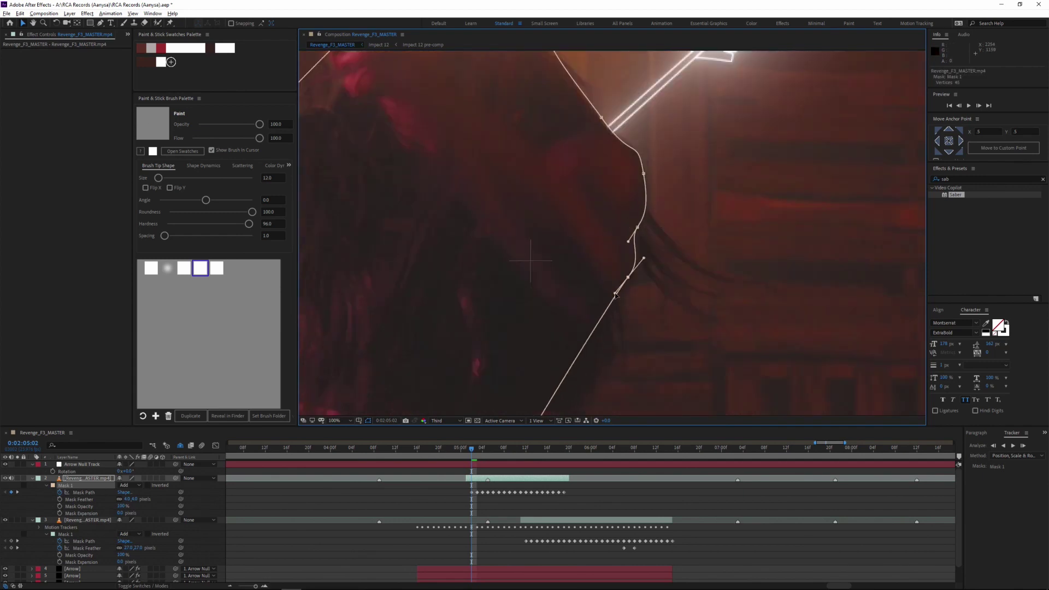
scroll(628, 301, down, 4)
Step: Scrub through the arrow shot to check the arrows against the finished roto mattes
drag(481, 448, 597, 431)
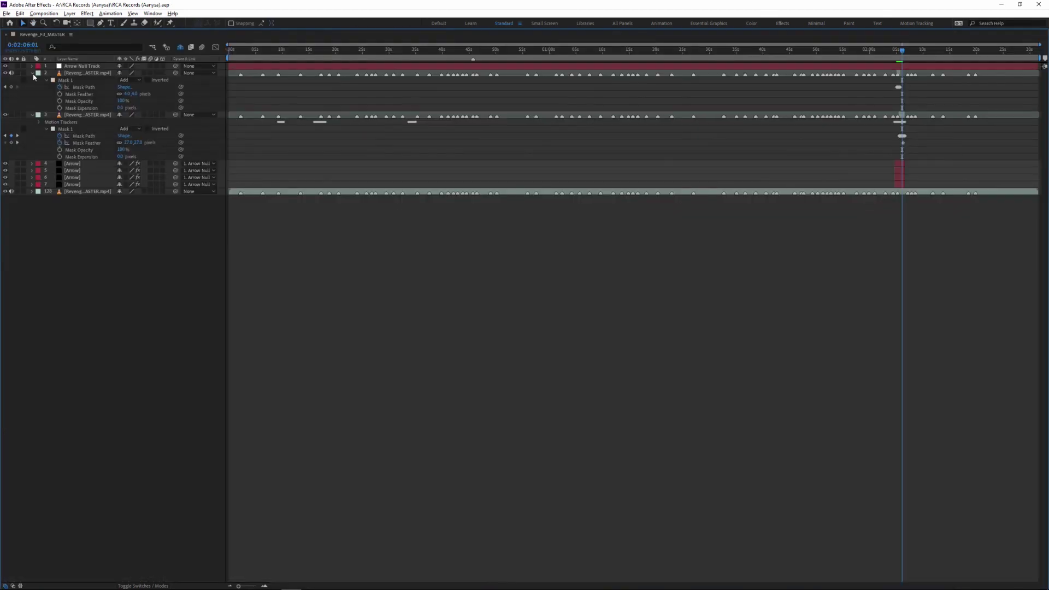
key(grave)
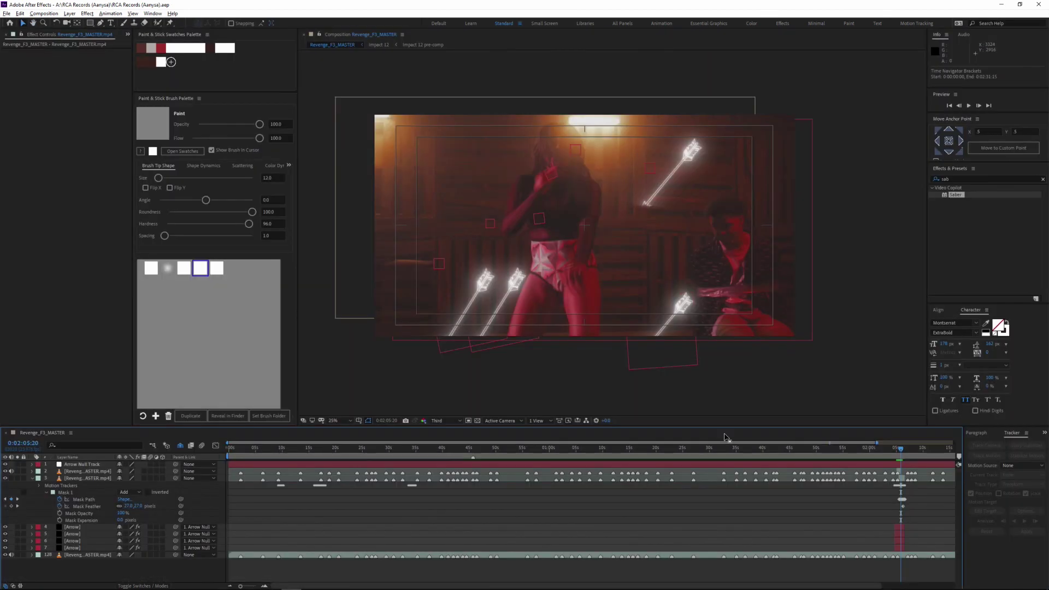
drag(228, 442, 760, 442)
click(638, 450)
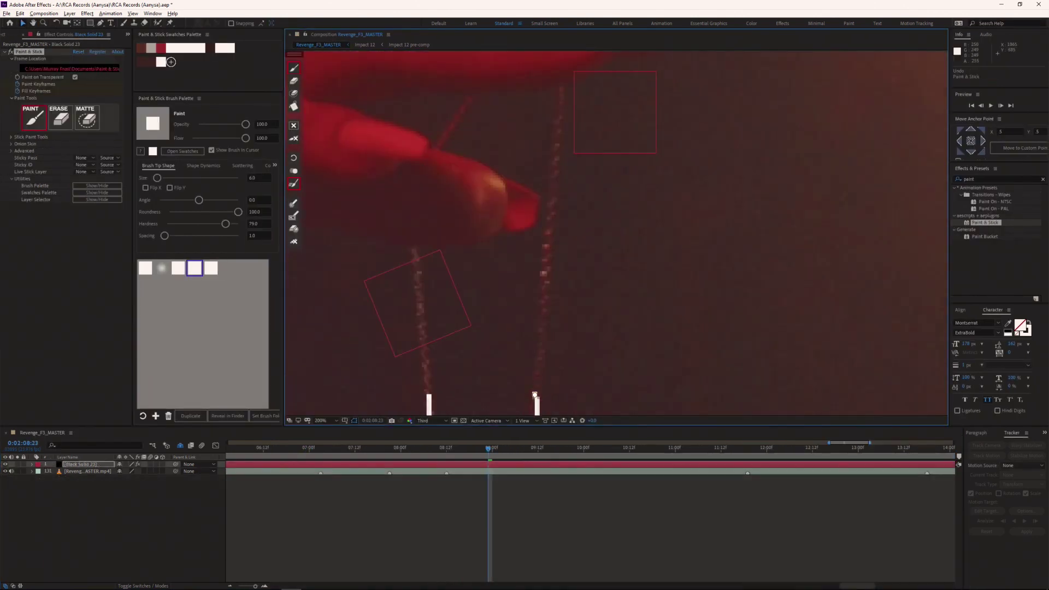
Step: Trace both strands of the chain hanging from the fingers in white with the size 6 Paint & Stick brush
drag(535, 394, 562, 86)
drag(414, 247, 423, 362)
drag(471, 96, 435, 149)
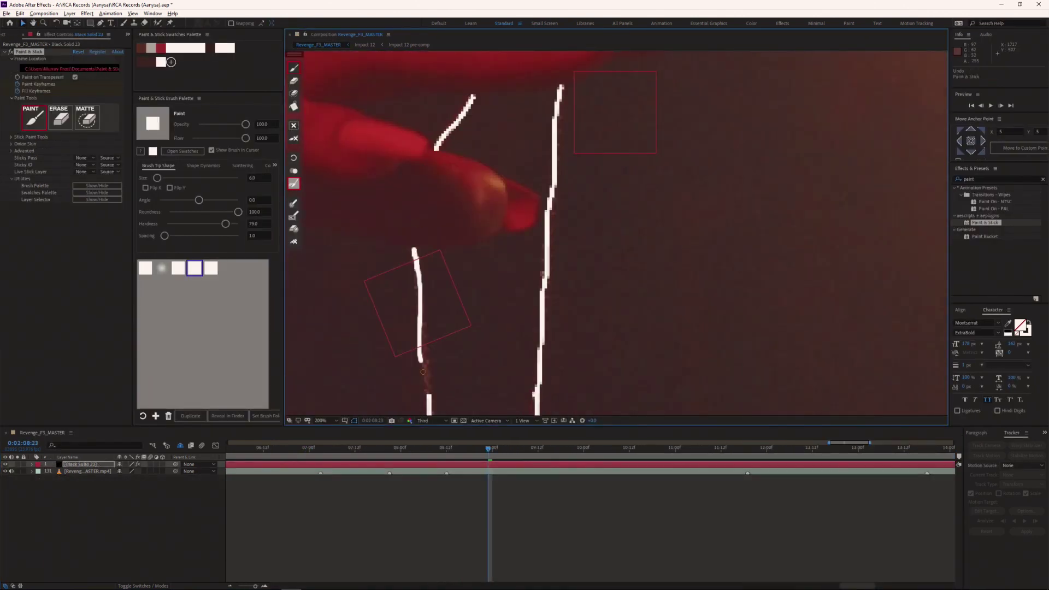
drag(612, 61, 584, 306)
Step: Work backward through the chain shot frame by frame, adding white strokes along the chain
key(Page_Up)
key(Page_Up)
key(Page_Up)
key(Page_Up)
drag(513, 199, 527, 226)
key(Page_Up)
key(Page_Up)
key(Page_Up)
key(Page_Up)
key(Page_Up)
key(Page_Up)
drag(493, 413, 493, 351)
key(Page_Up)
key(Page_Up)
key(Page_Up)
key(Page_Up)
key(Page_Up)
key(Page_Up)
key(Page_Up)
key(Page_Up)
key(Page_Up)
key(Page_Up)
key(Page_Up)
key(Page_Up)
key(Page_Up)
key(Page_Up)
key(Page_Up)
key(Page_Up)
scroll(498, 222, down, 5)
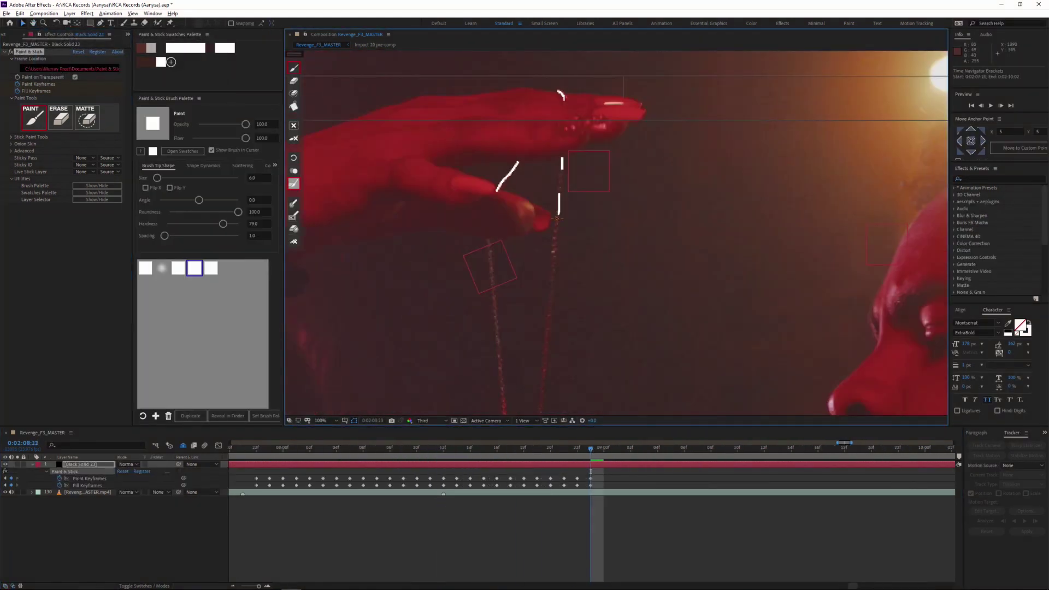
Step: Paint broken white strokes with pointed bulges down the chain strand nearest the face at 0:02:08:23
drag(554, 241, 551, 268)
drag(549, 298, 555, 197)
mouse_move(555, 197)
mouse_down()
mouse_move(548, 274)
mouse_move(584, 183)
mouse_up()
drag(584, 180, 578, 251)
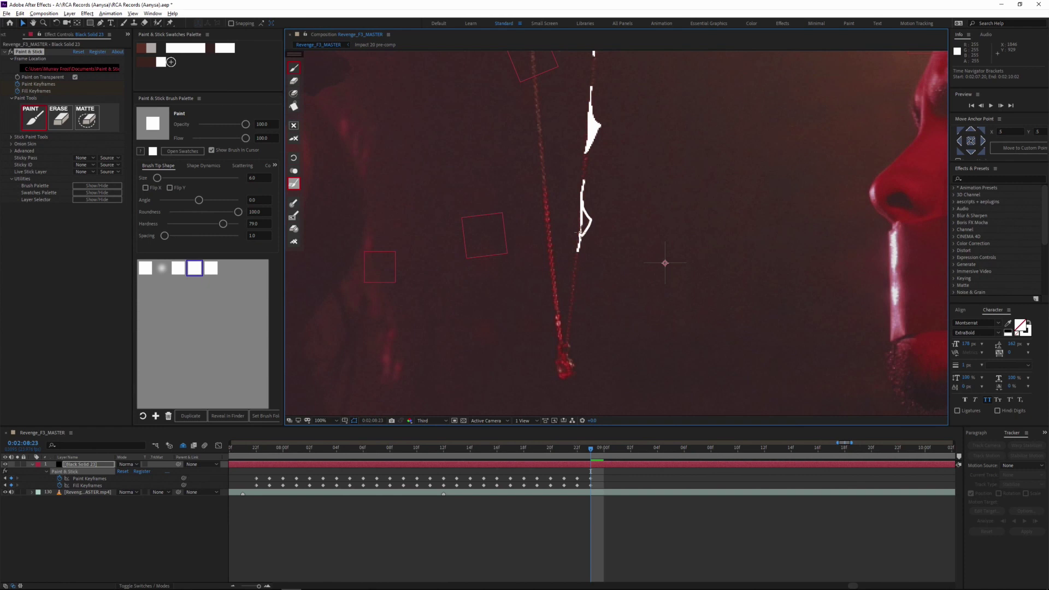
click(586, 221)
drag(573, 296, 587, 208)
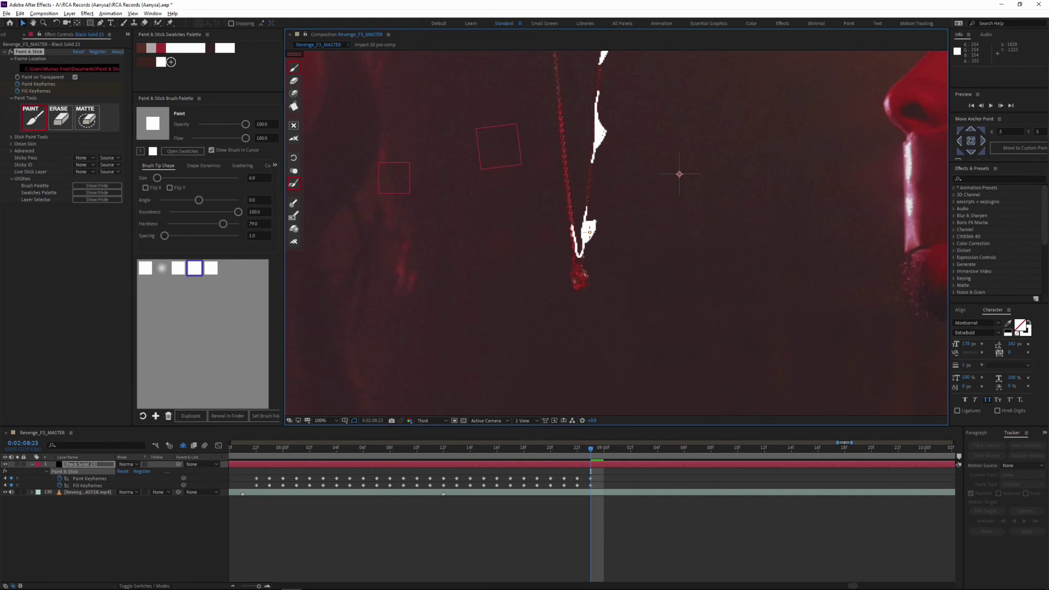
Step: Paint matching broken white strokes with pointed bulges along the other chain strand at 0:02:08:23
drag(590, 233, 547, 334)
mouse_move(523, 277)
mouse_down()
mouse_move(519, 206)
mouse_move(517, 235)
mouse_up()
scroll(516, 218, up, 1)
drag(414, 148, 413, 169)
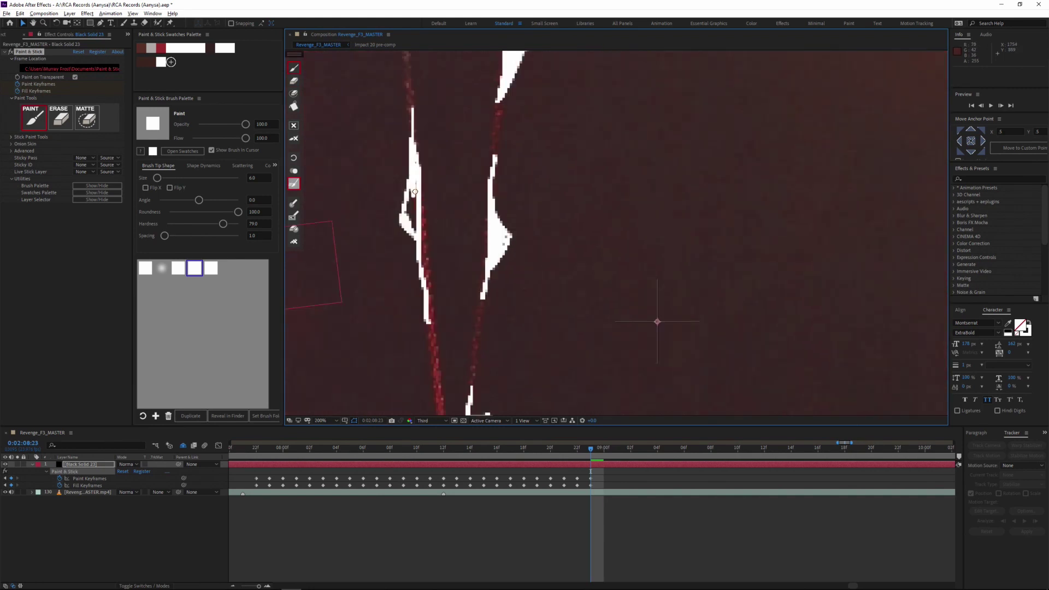
drag(464, 120, 622, 367)
drag(558, 265, 549, 186)
scroll(558, 261, down, 1)
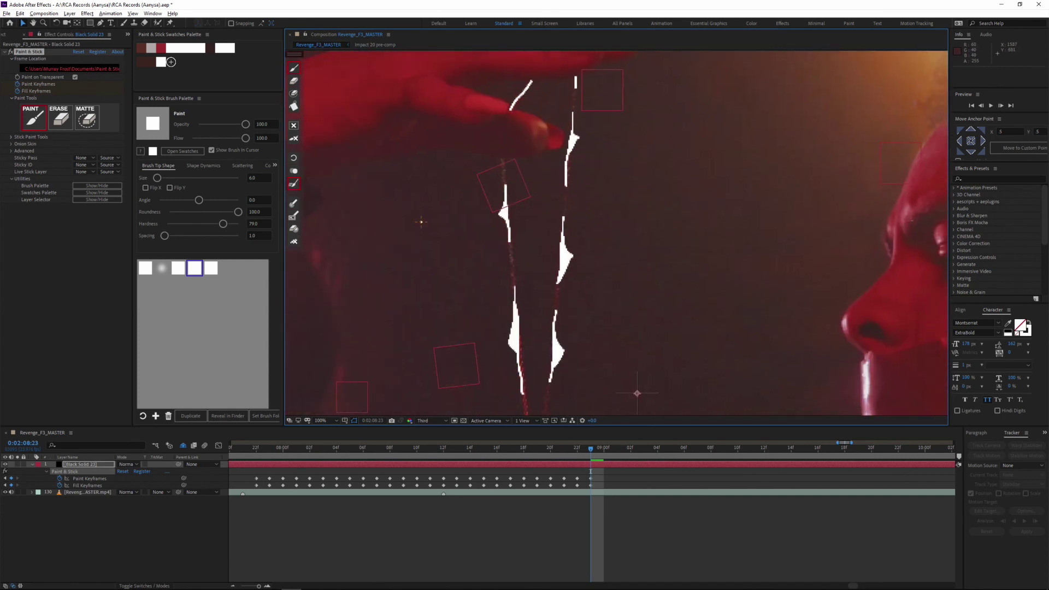
Step: At 0:02:09:00, paint white spikes pointing outward from the chain strand nearest the face with a size 7 brush
key(Page_Down)
scroll(540, 60, up, 1)
drag(512, 150, 519, 172)
drag(604, 246, 534, 213)
drag(540, 191, 534, 257)
mouse_move(538, 239)
mouse_down()
mouse_move(539, 202)
mouse_move(571, 220)
mouse_up()
mouse_move(539, 335)
mouse_down()
mouse_move(571, 244)
mouse_move(574, 115)
mouse_up()
mouse_move(567, 190)
mouse_down()
mouse_move(568, 250)
mouse_move(612, 221)
mouse_up()
mouse_move(549, 371)
mouse_down()
mouse_move(554, 203)
mouse_move(613, 232)
mouse_up()
Step: Paint matching outward-pointing white spikes along the other chain strand at 0:02:09:00
drag(563, 383, 557, 140)
mouse_move(519, 195)
mouse_down()
mouse_move(554, 216)
mouse_move(523, 229)
mouse_up()
drag(538, 137, 568, 367)
mouse_move(497, 159)
mouse_down()
mouse_move(504, 243)
mouse_move(431, 219)
mouse_up()
drag(431, 220, 495, 164)
drag(489, 199, 462, 221)
drag(492, 137, 511, 371)
drag(477, 247, 432, 227)
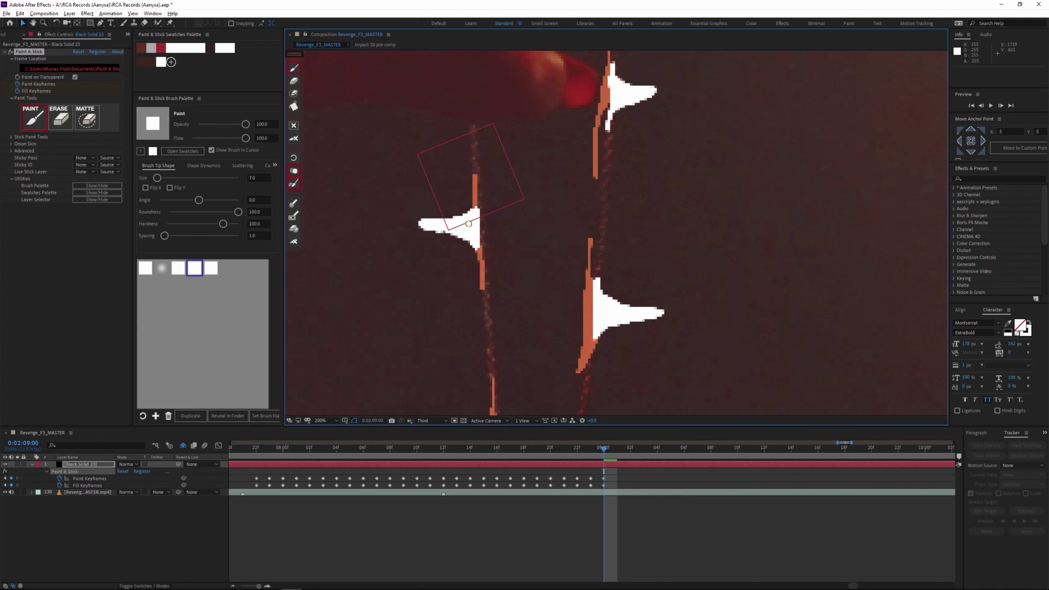
Step: At 0:02:09:01, paint the white spikes on both chain strands with narrowed middles and wider outer ends
key(Page_Down)
mouse_move(536, 273)
mouse_down()
mouse_move(582, 283)
mouse_move(728, 166)
mouse_up()
mouse_move(437, 263)
mouse_down()
mouse_move(500, 278)
mouse_move(437, 290)
mouse_up()
mouse_move(629, 350)
mouse_down()
mouse_move(482, 263)
mouse_move(538, 286)
mouse_up()
drag(461, 350, 556, 134)
mouse_move(553, 230)
mouse_down()
mouse_move(604, 245)
mouse_move(557, 240)
mouse_up()
drag(470, 273, 584, 276)
mouse_move(577, 224)
mouse_down()
mouse_move(493, 226)
mouse_move(529, 244)
mouse_up()
drag(612, 349, 524, 137)
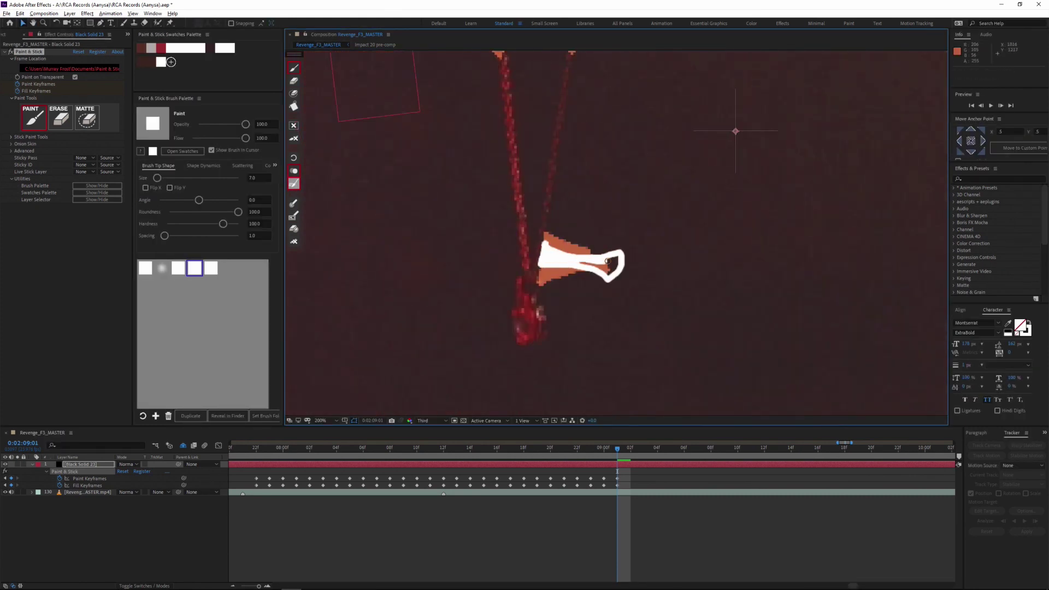
Step: At 0:02:09:02, paint the spikes along both strands breaking apart into small inner pieces, thin links and larger outer blobs
key(Page_Down)
drag(638, 291, 635, 270)
drag(437, 382, 586, 167)
drag(568, 208, 565, 196)
drag(522, 188, 506, 194)
drag(690, 278, 567, 156)
mouse_move(565, 161)
mouse_down()
mouse_move(574, 144)
mouse_move(629, 163)
mouse_up()
drag(546, 323, 557, 189)
drag(584, 197, 615, 191)
drag(471, 181, 473, 214)
drag(388, 189, 481, 182)
mouse_move(519, 183)
mouse_down()
mouse_move(475, 189)
mouse_move(512, 189)
mouse_up()
mouse_move(612, 406)
mouse_down()
mouse_move(519, 268)
mouse_move(520, 291)
mouse_up()
mouse_move(574, 282)
mouse_down()
mouse_move(571, 298)
mouse_move(595, 295)
mouse_up()
Step: At 0:02:09:03, paint separate white inner pieces, short dashes and outer blobs beside both chain strands, and save the project
key(Page_Down)
drag(601, 109, 492, 383)
drag(473, 150, 472, 157)
drag(516, 237, 516, 263)
drag(554, 254, 601, 262)
drag(547, 388, 589, 164)
drag(543, 225, 541, 251)
drag(623, 226, 619, 248)
drag(552, 398, 599, 225)
mouse_move(566, 225)
mouse_down()
mouse_move(565, 249)
mouse_move(630, 253)
mouse_up()
drag(489, 225, 485, 230)
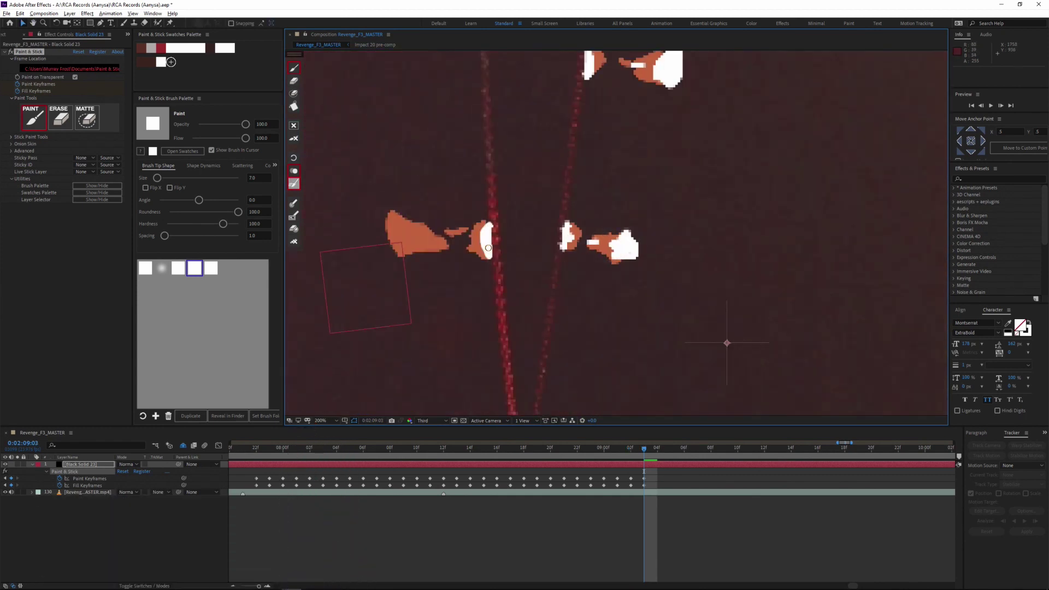
drag(382, 233, 397, 240)
drag(540, 377, 498, 201)
drag(493, 280, 490, 303)
drag(524, 297, 573, 303)
key(ctrl+s)
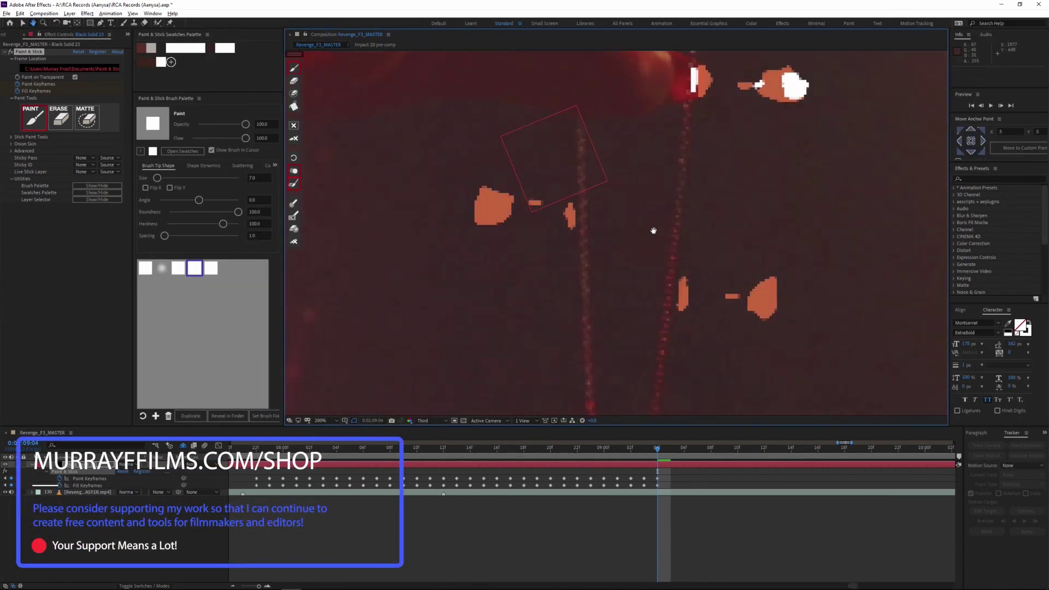
Step: Paint the white blobs beside the chain at 0:02:09:04 and scrub through the chain animation to review it
drag(478, 207, 486, 219)
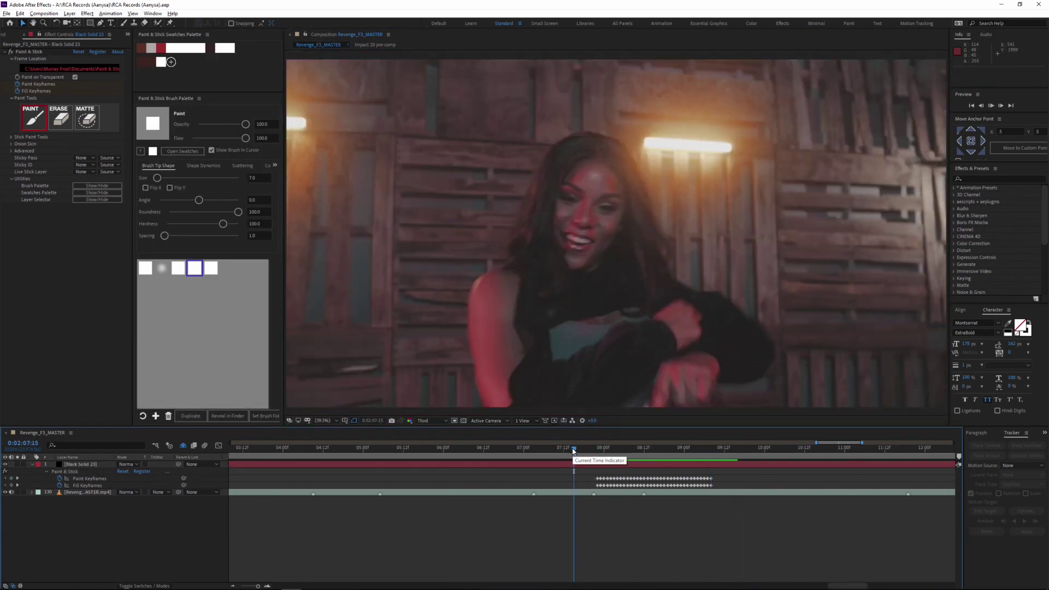
drag(574, 450, 695, 452)
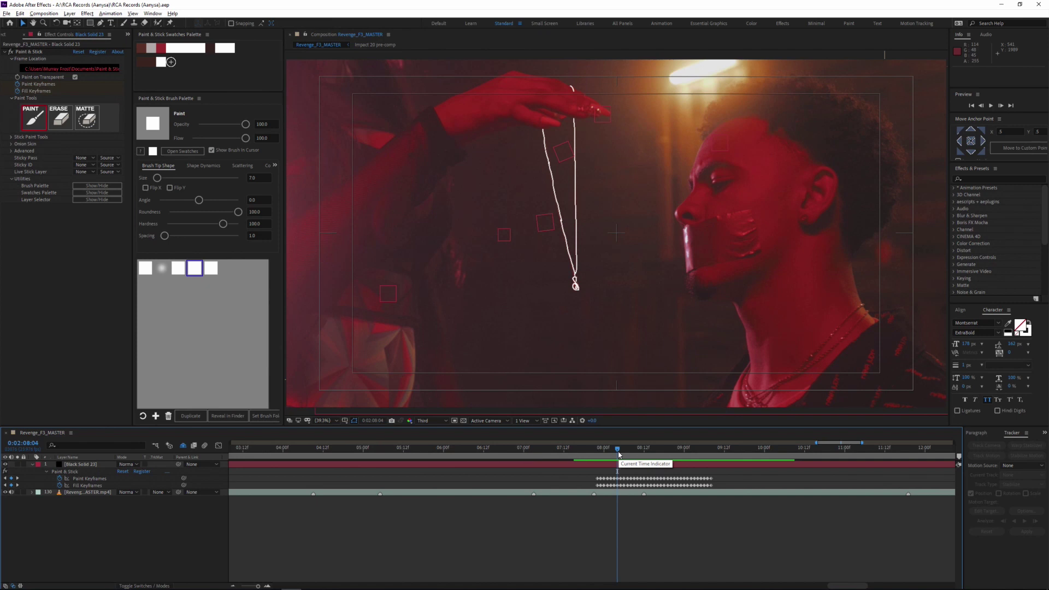